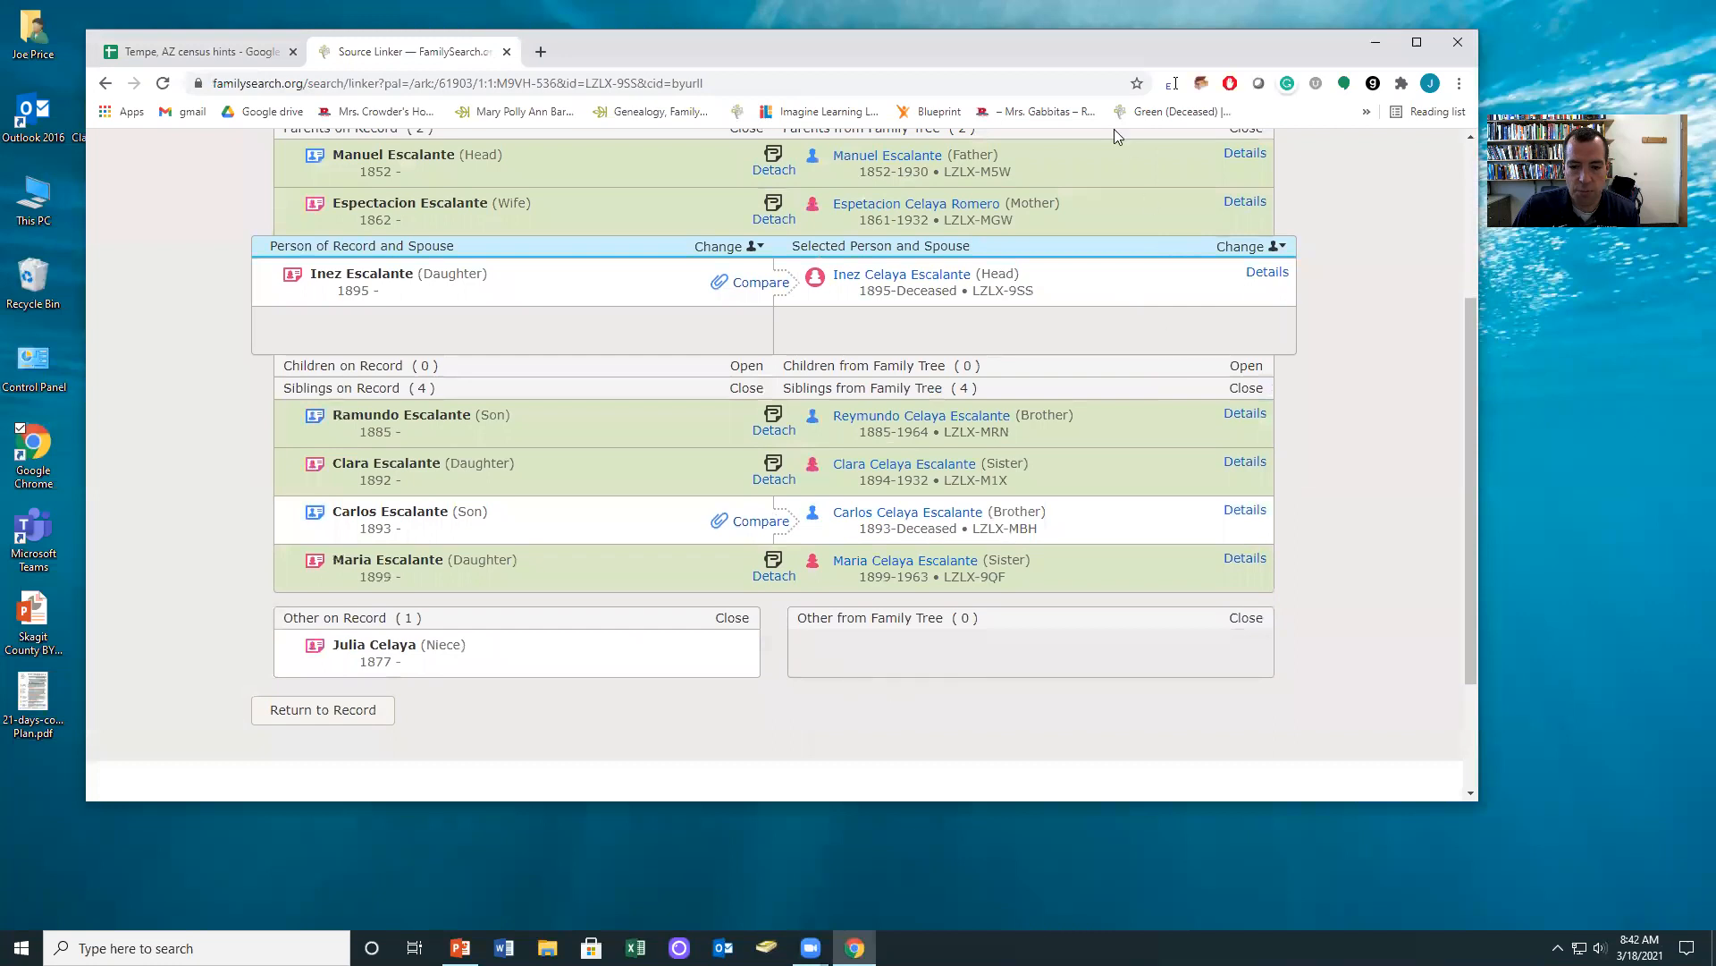
Compare the focus daughter's record details with her tree entry and attach the 1900 census to her, adding the 1900 residence
scroll(675, 300, up, 2)
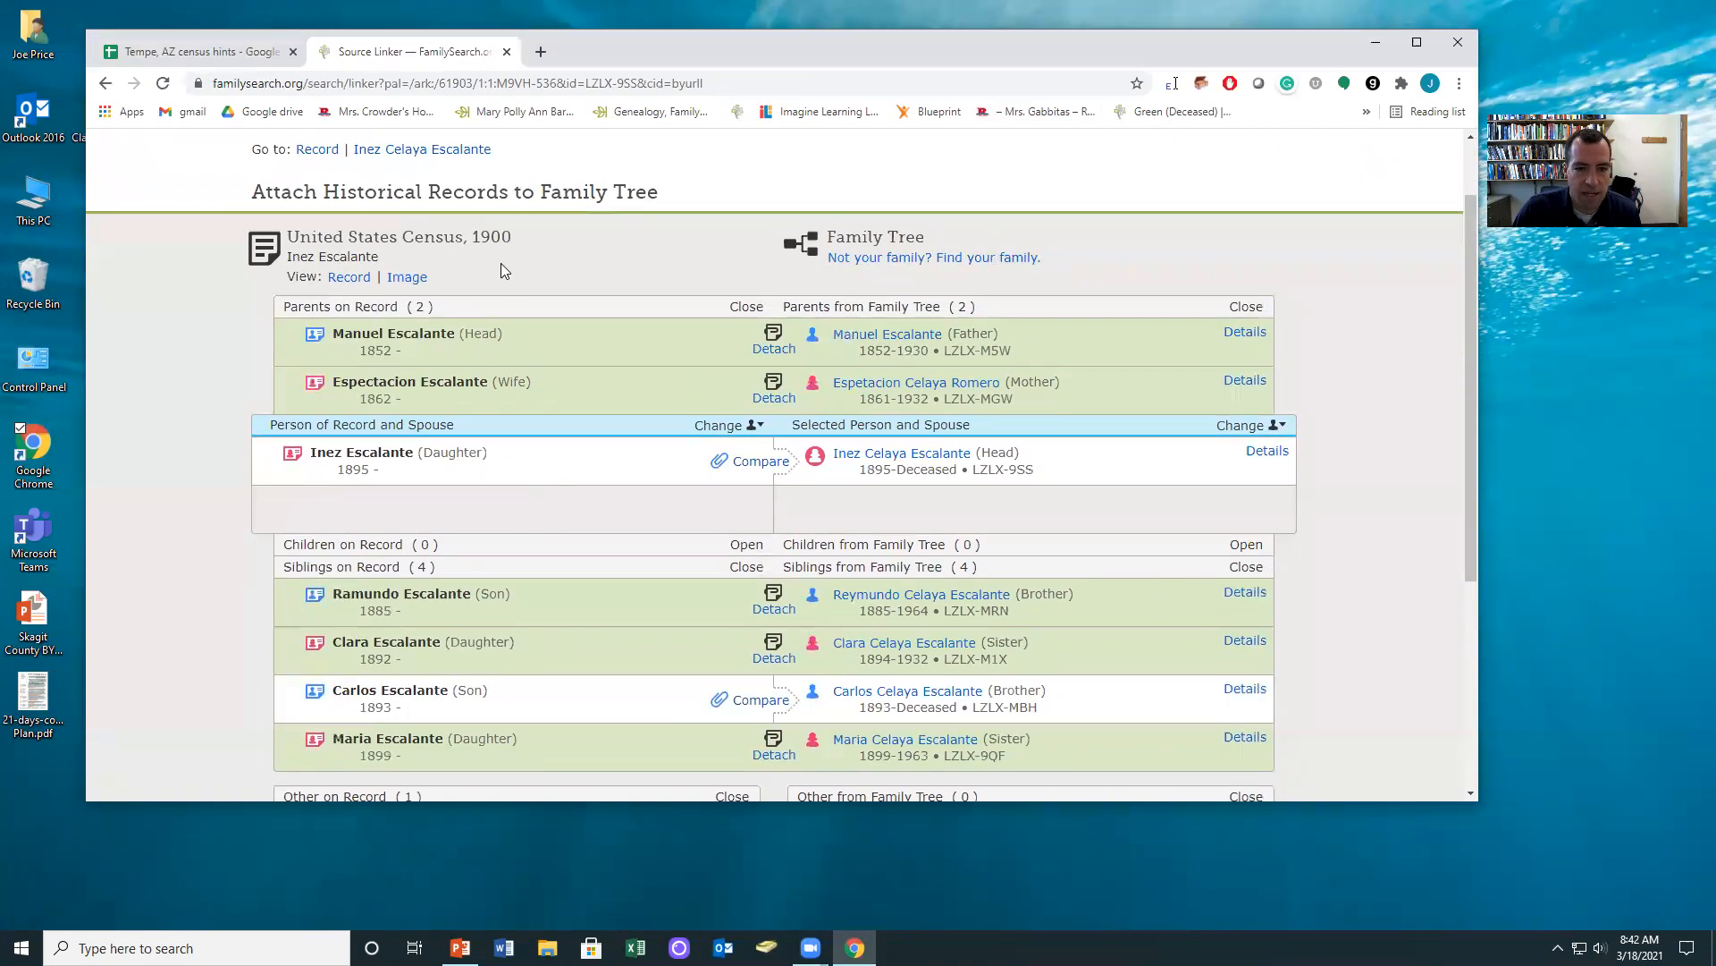
click(1268, 450)
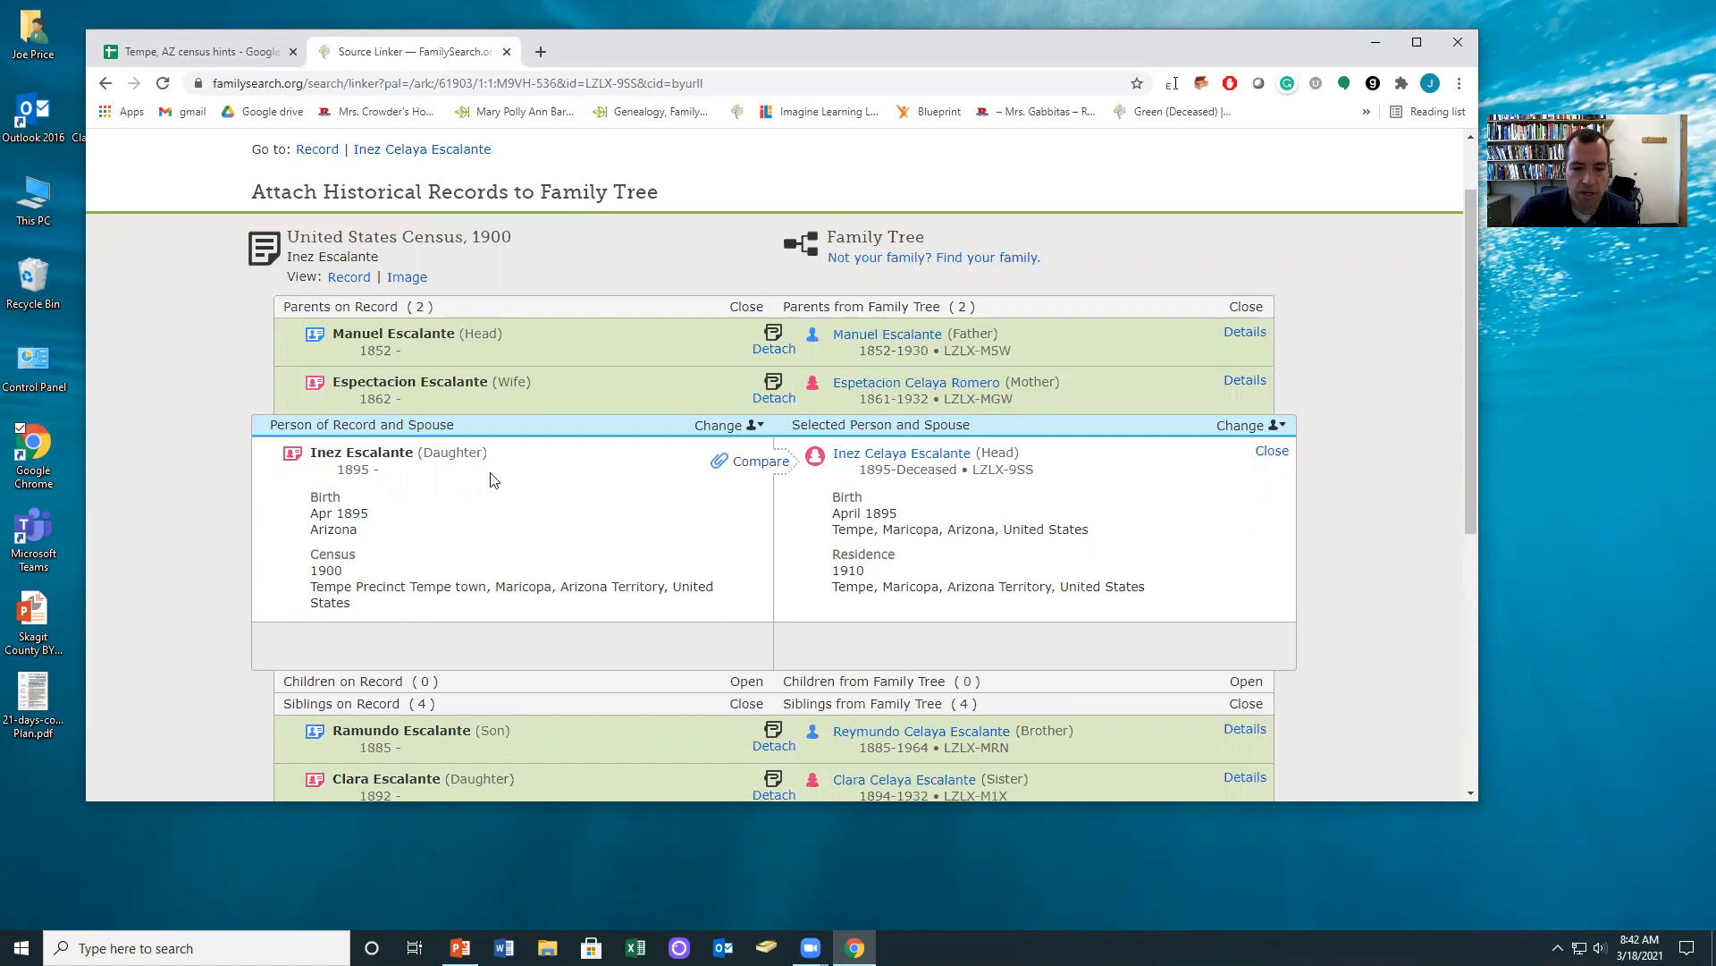
scroll(948, 471, down, 2)
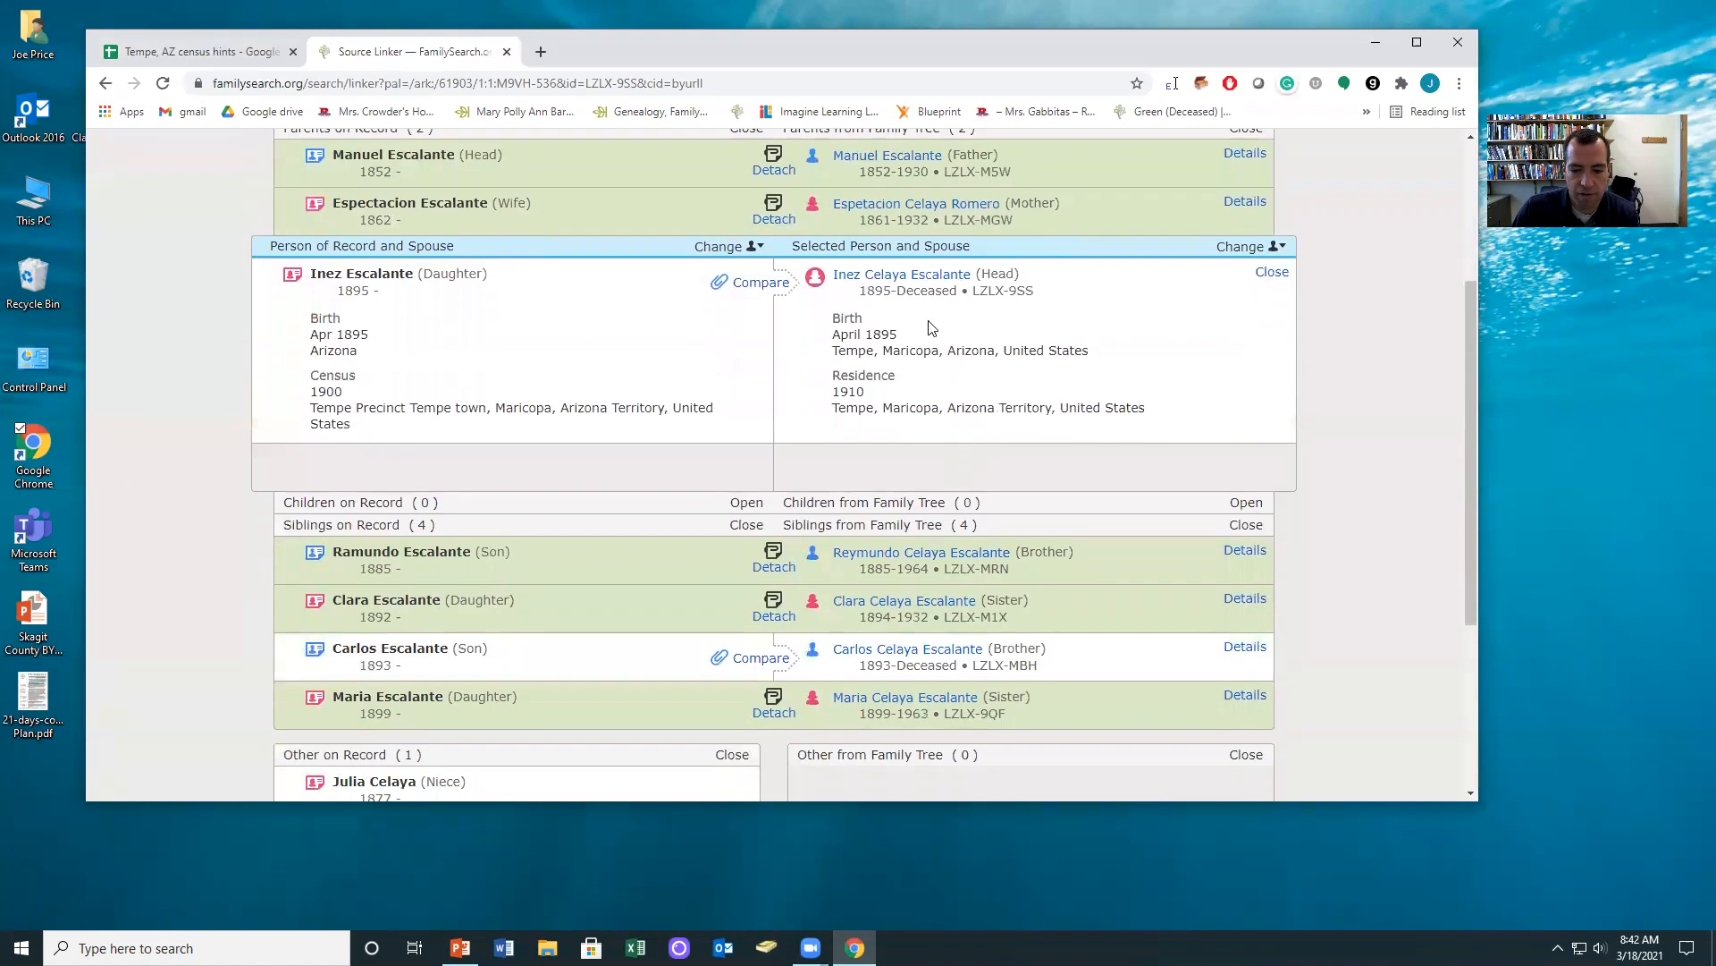
scroll(878, 442, up, 2)
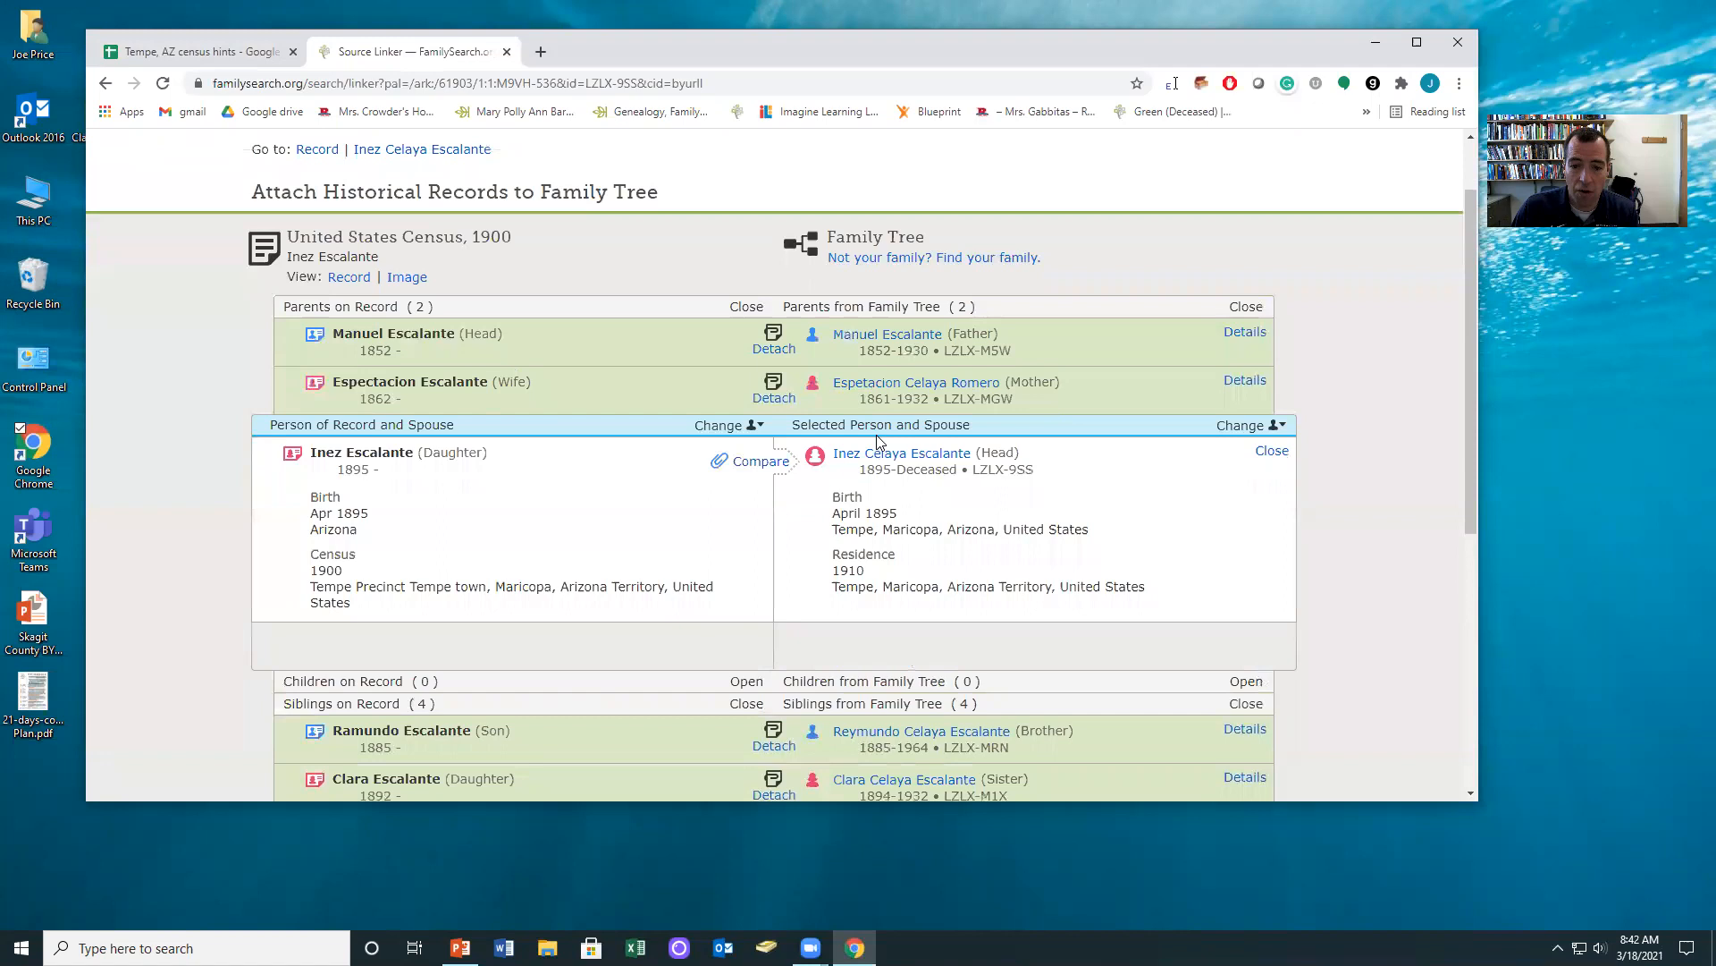
click(758, 461)
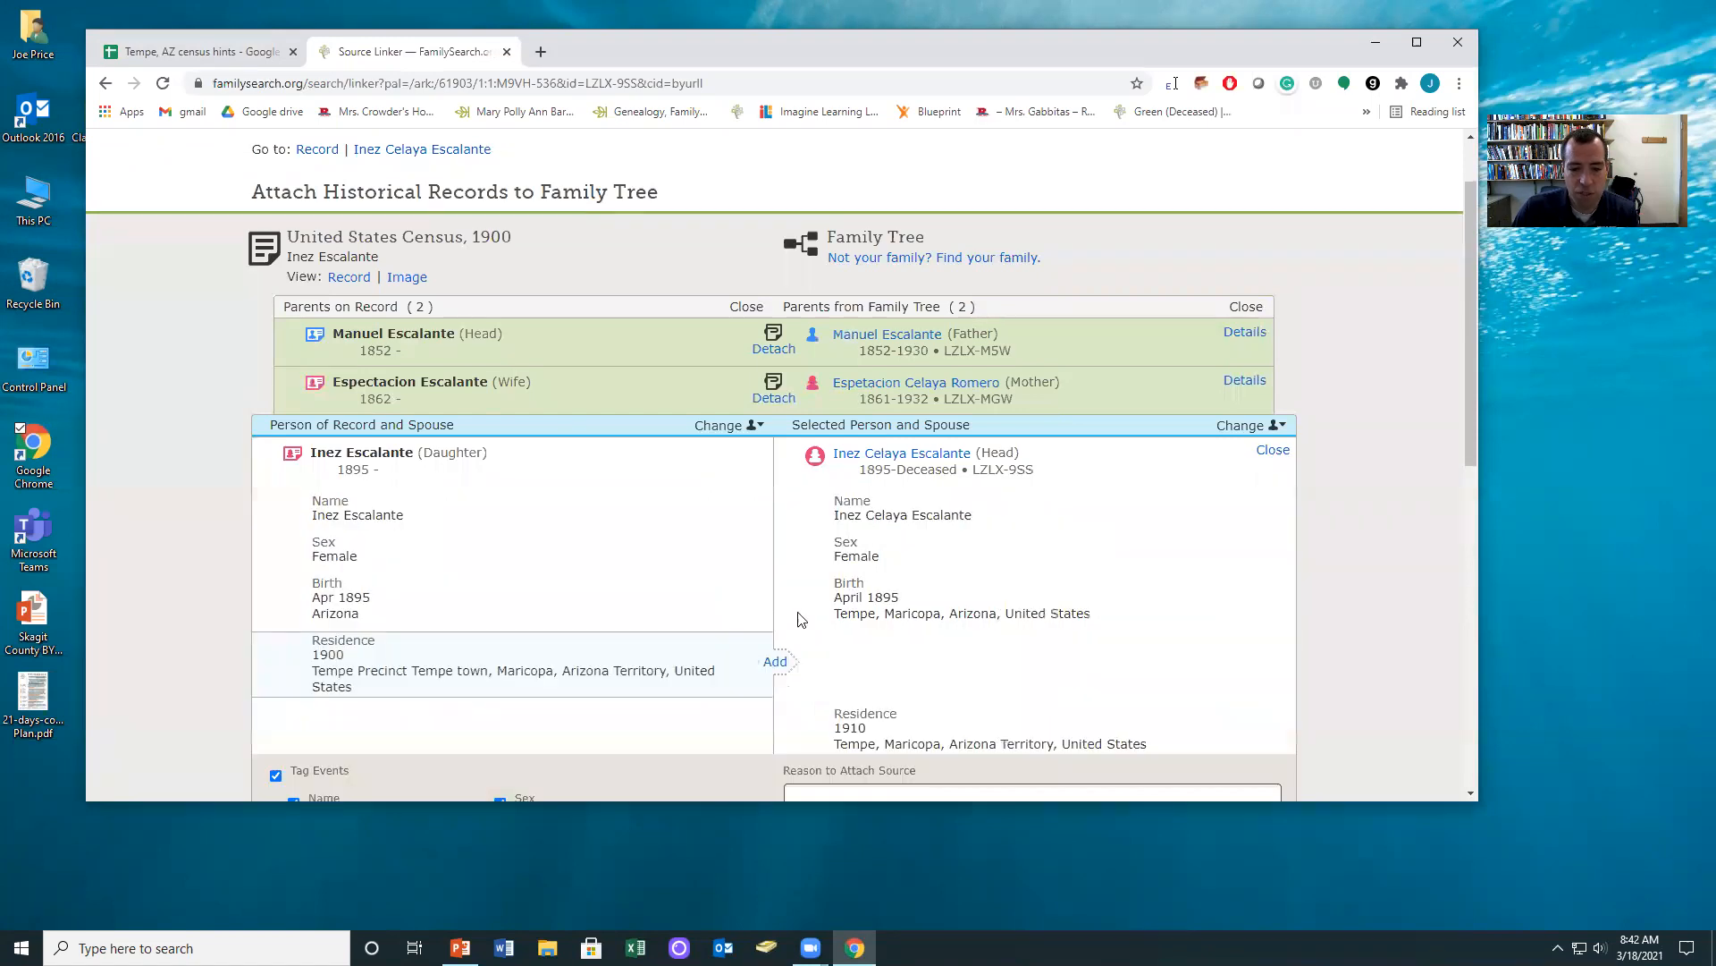
click(769, 663)
scroll(1046, 501, down, 4)
click(1056, 556)
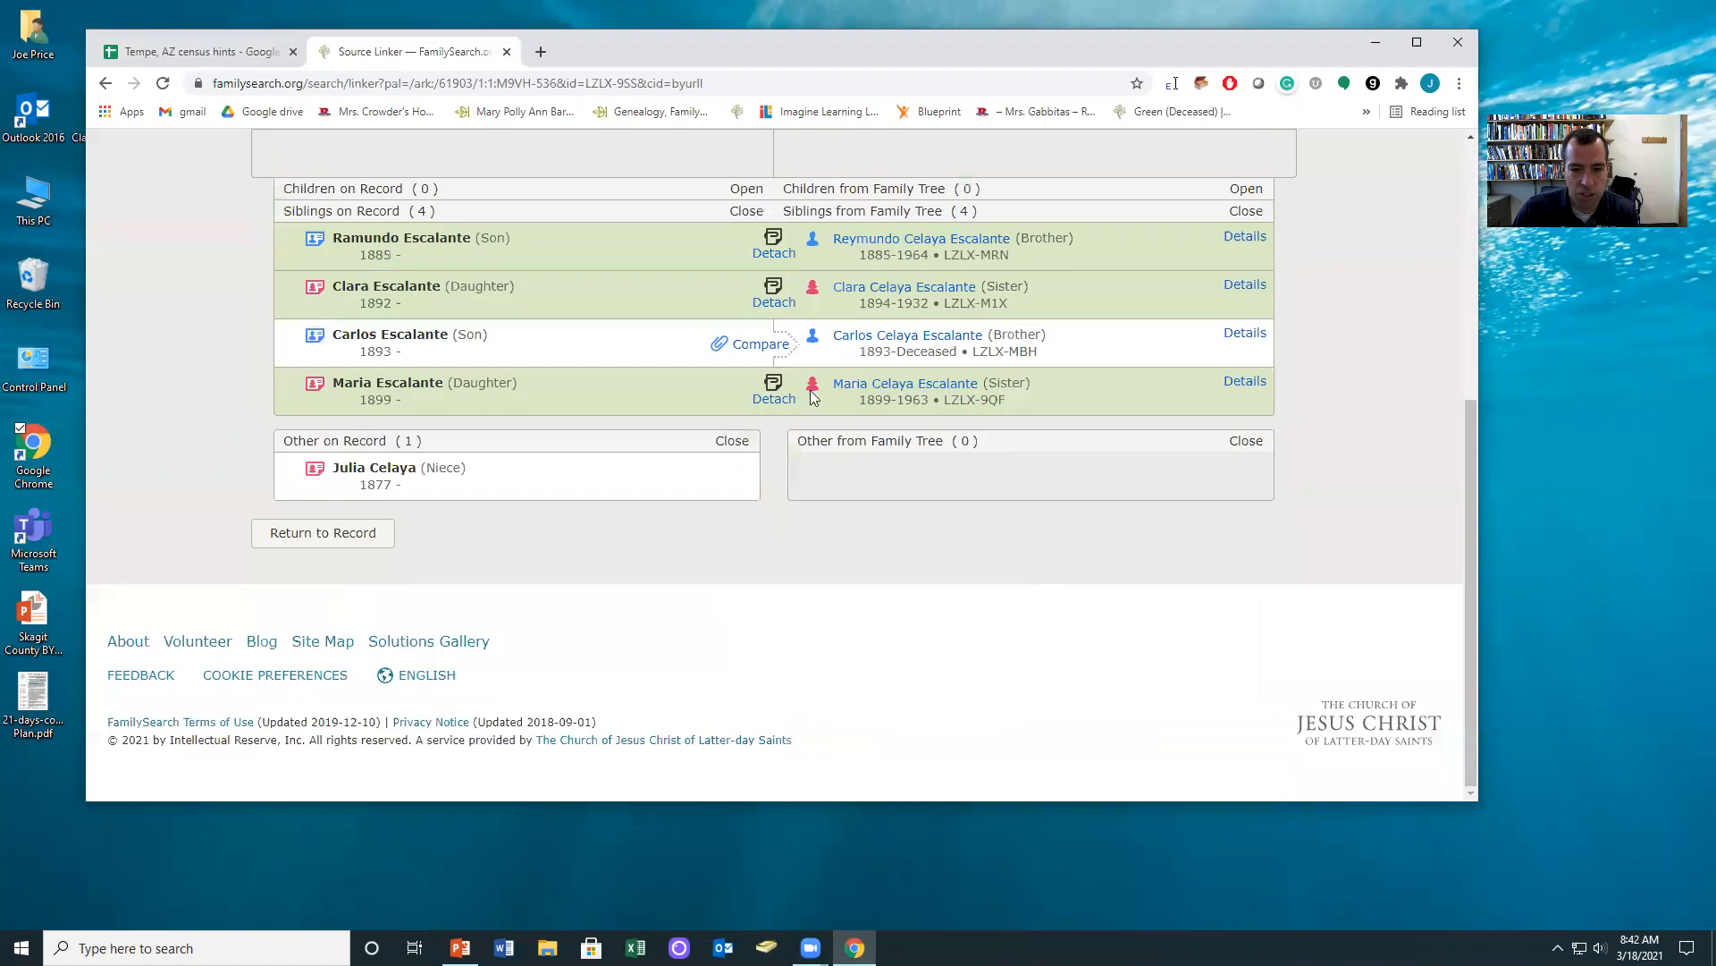
Attach the 1900 census to the one still-unattached son among the siblings, adding his 1900 residence in Tempe Precinct
click(762, 345)
click(766, 545)
scroll(1072, 554, down, 4)
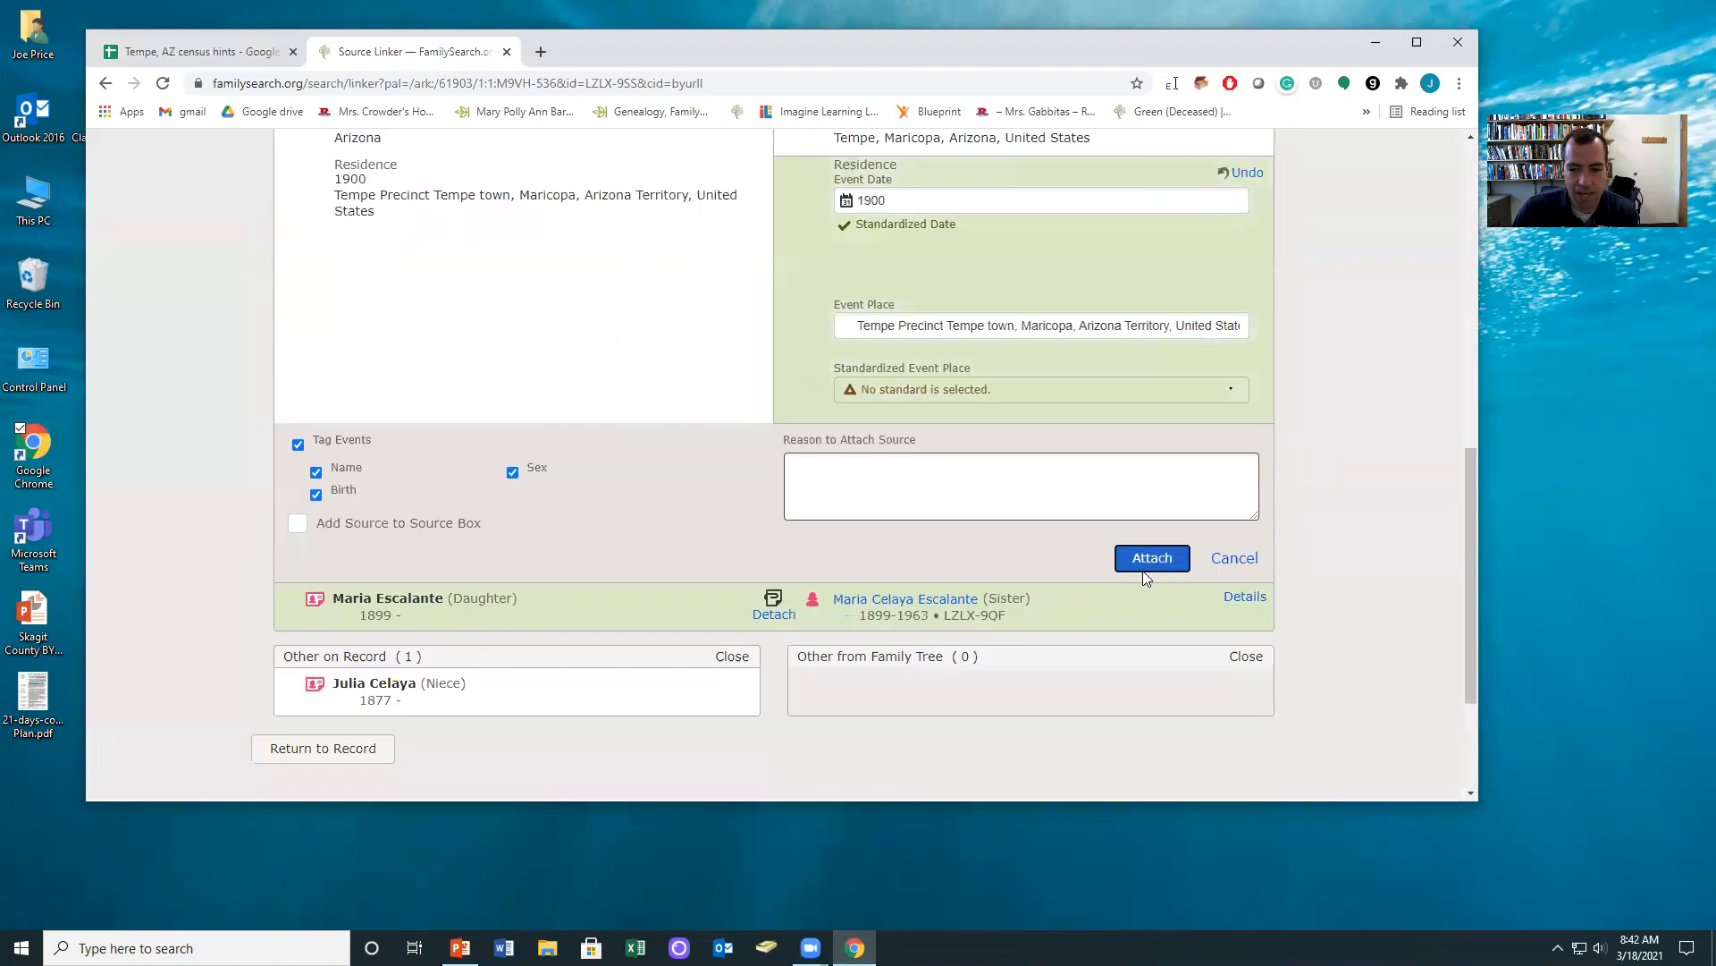
click(1146, 561)
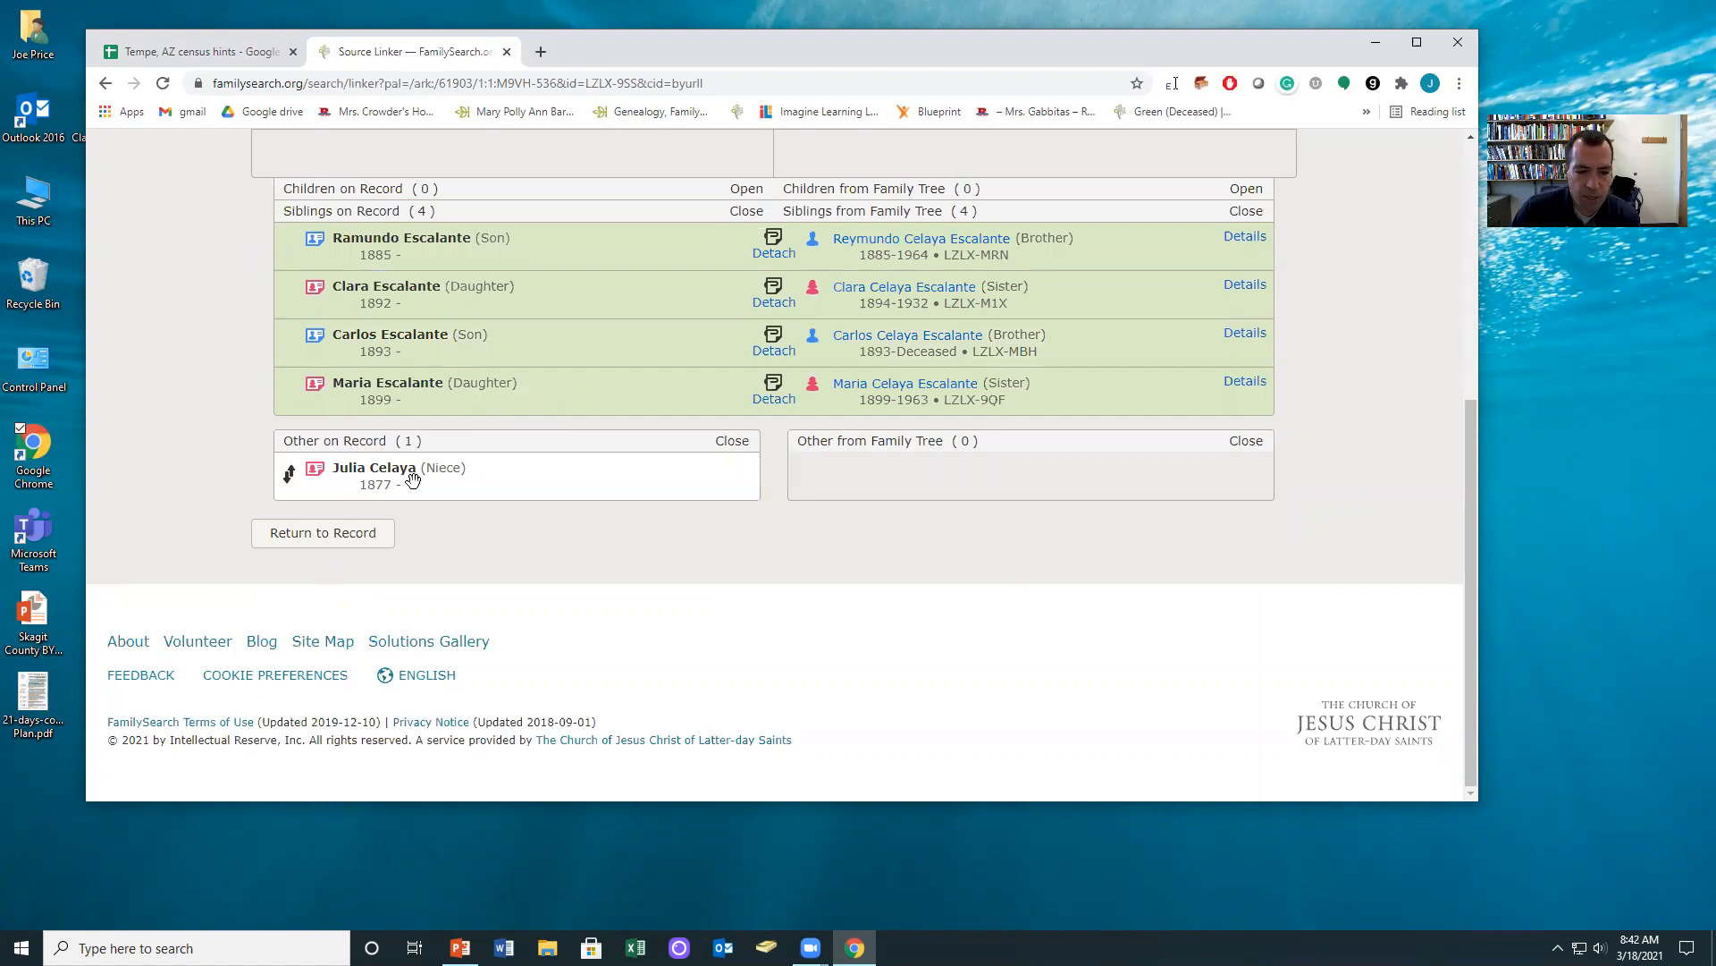
Check the unmatched niece on the record and change the selected tree person to the mother
scroll(414, 483, up, 1)
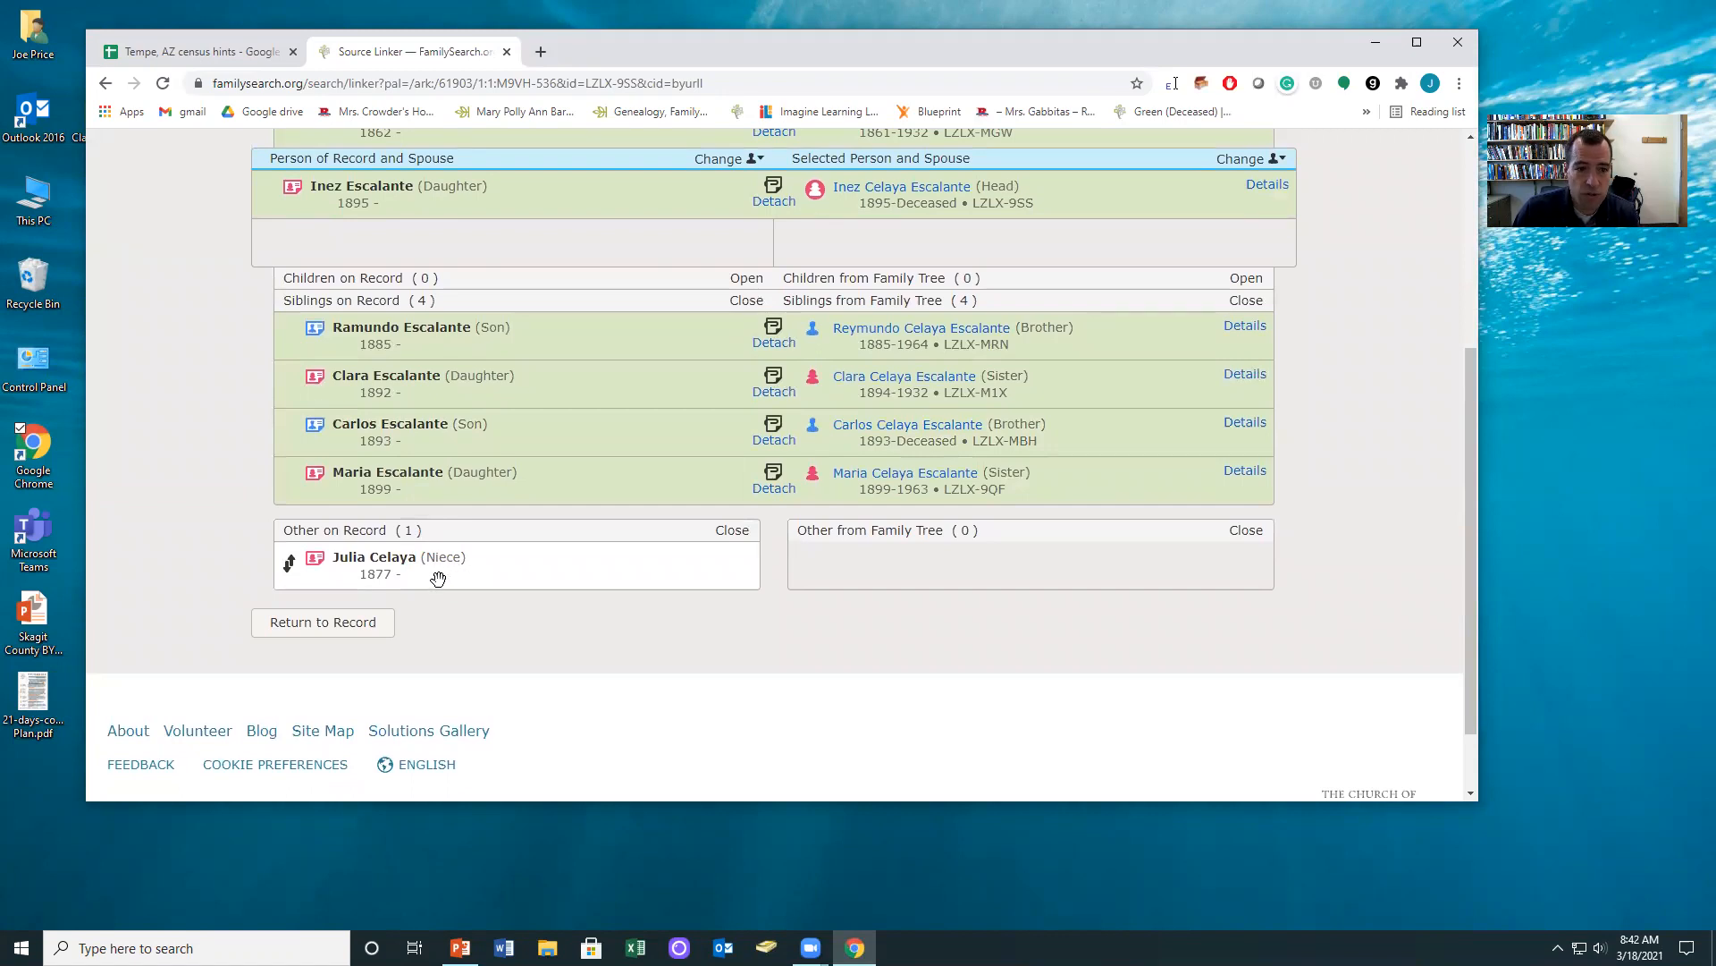
scroll(438, 578, up, 2)
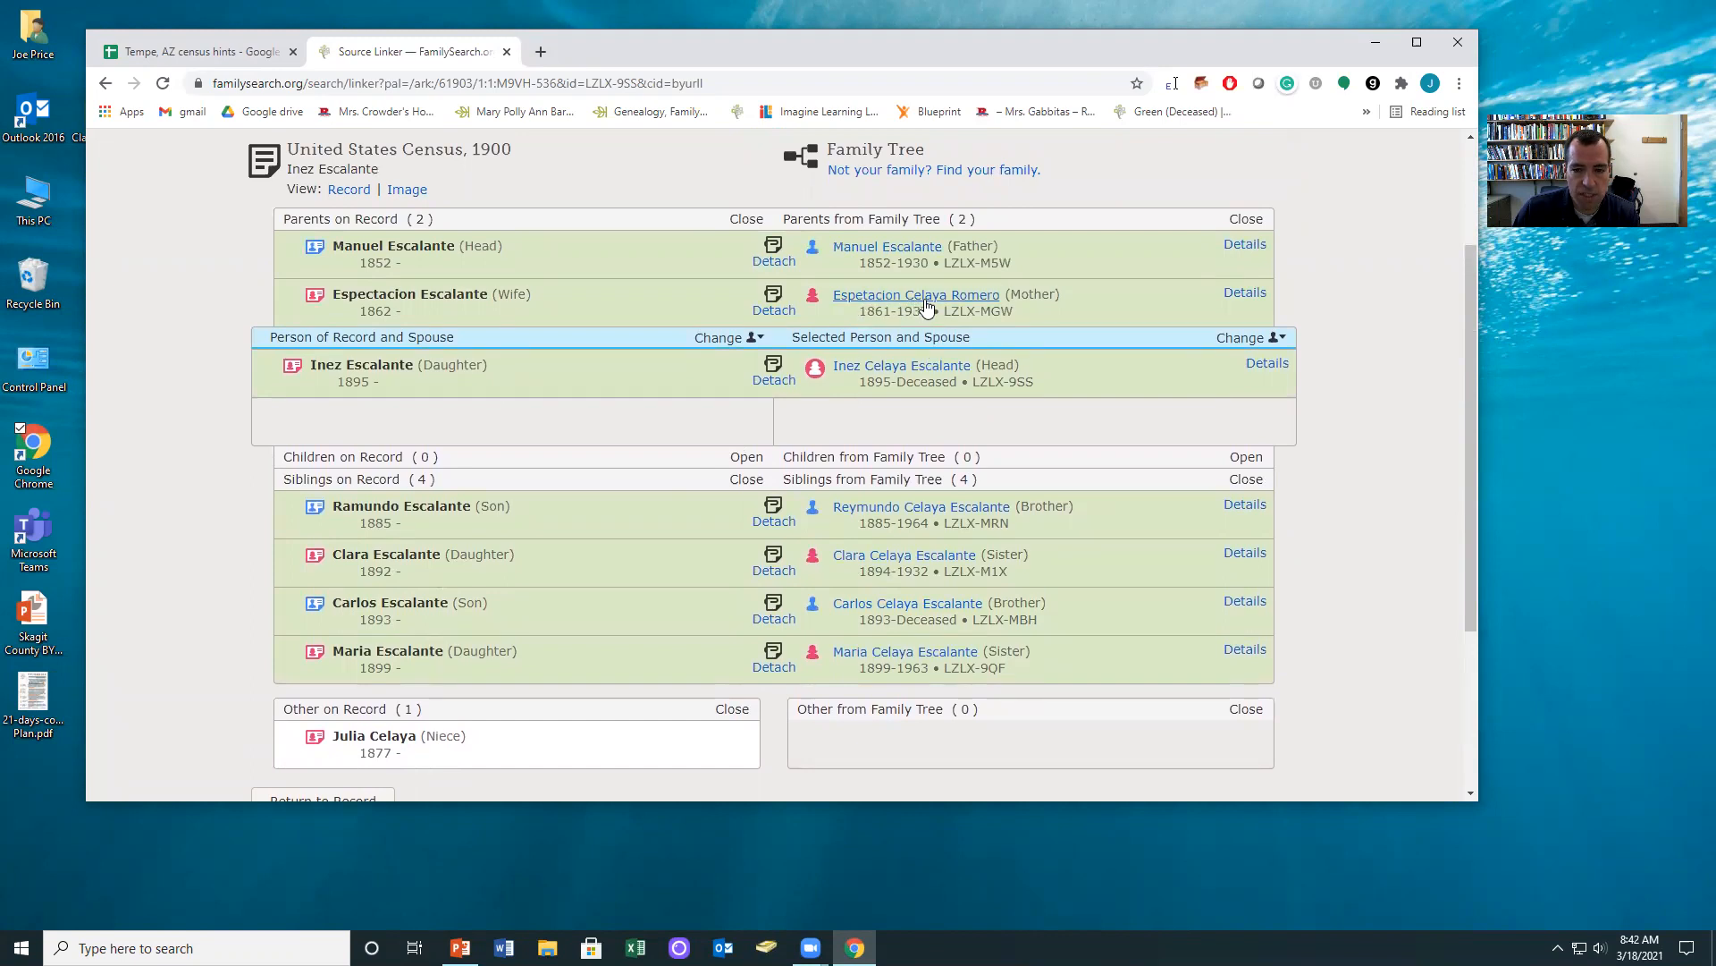
scroll(871, 341, down, 1)
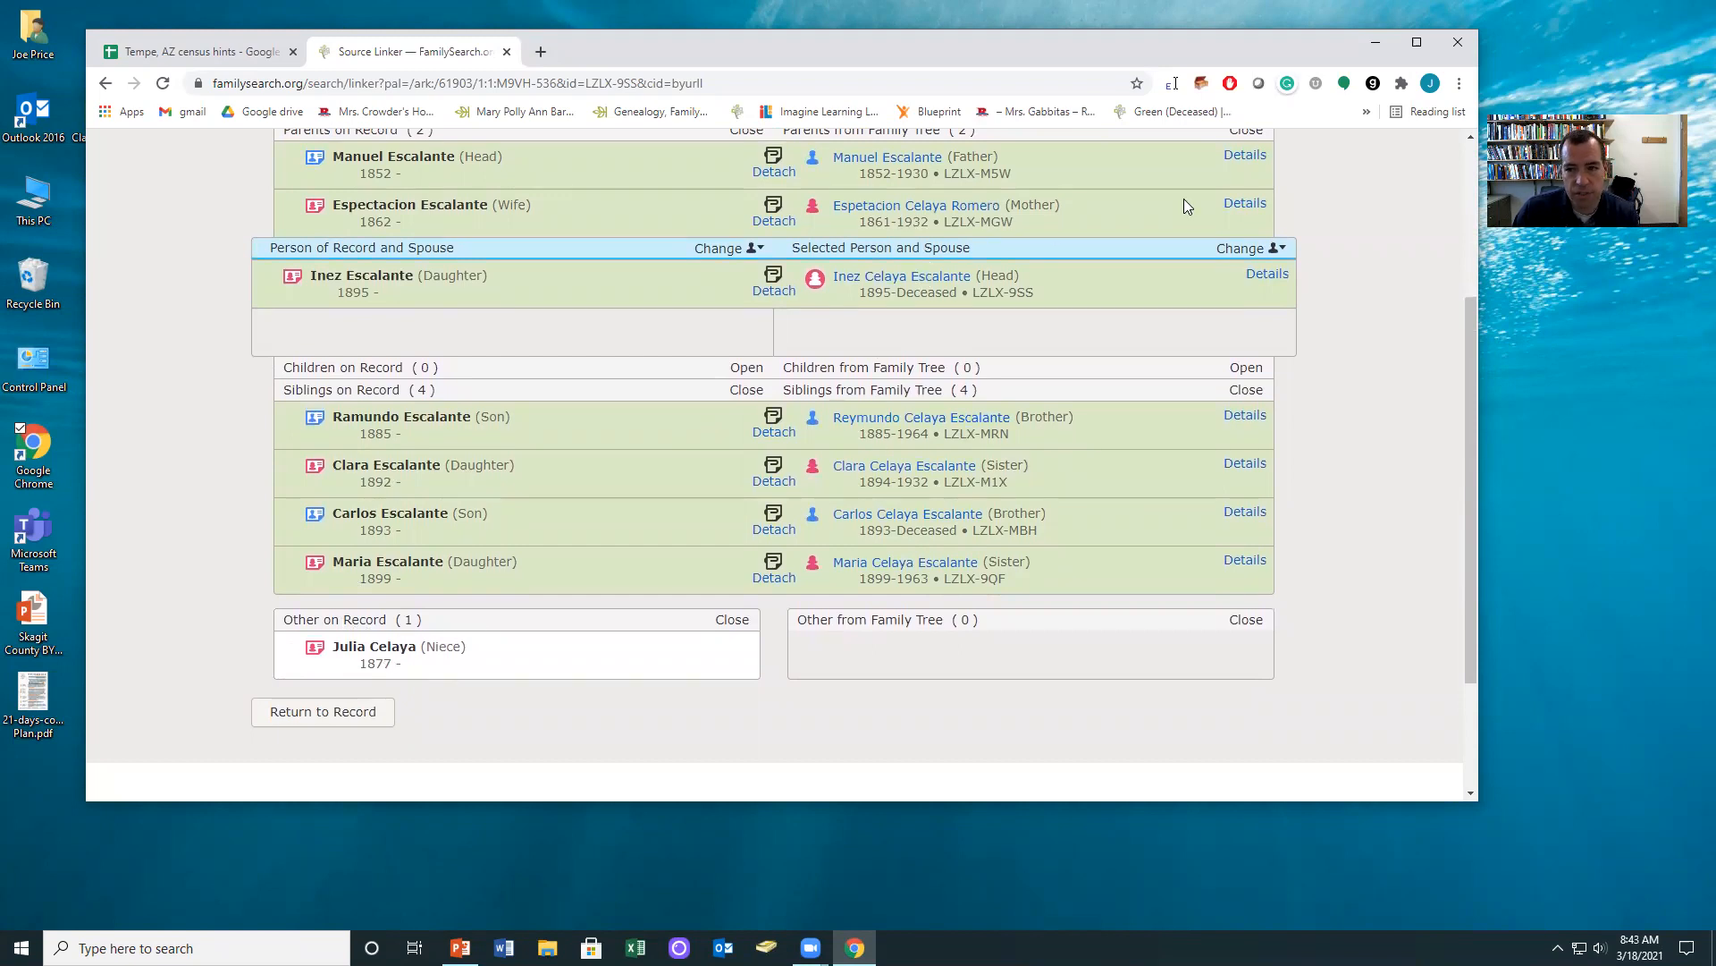
click(1247, 248)
click(1107, 465)
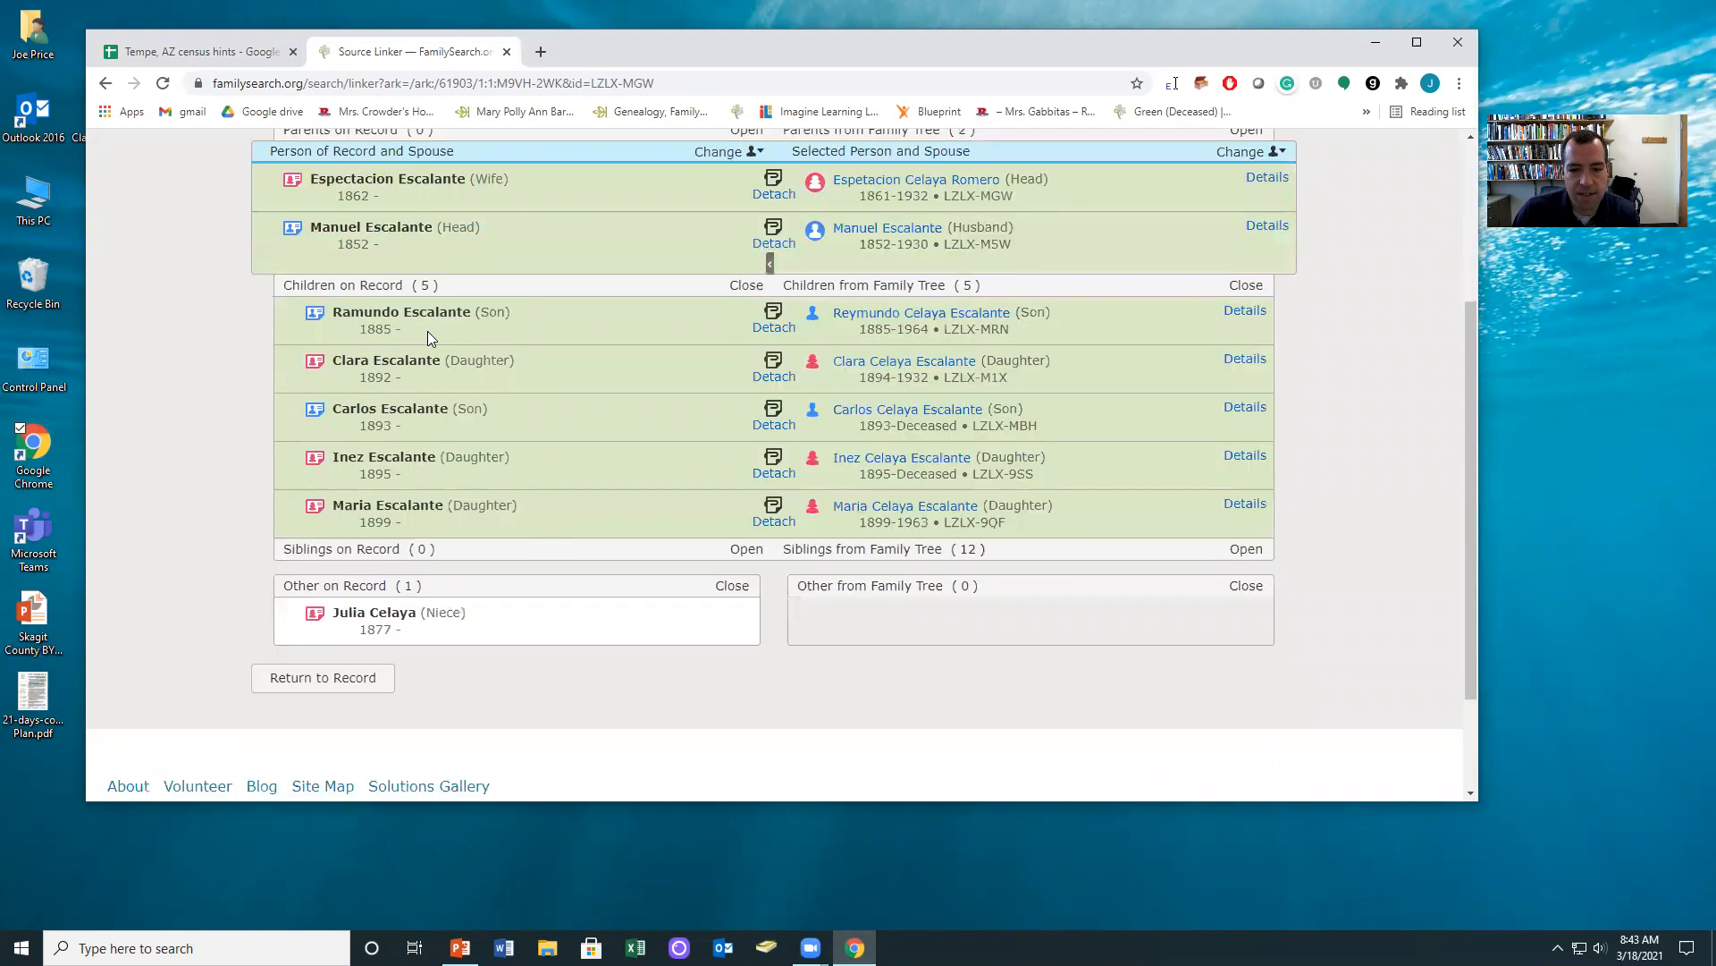
Expand the mother's siblings from Family Tree and examine them for a possible parent of the niece
scroll(805, 358, up, 1)
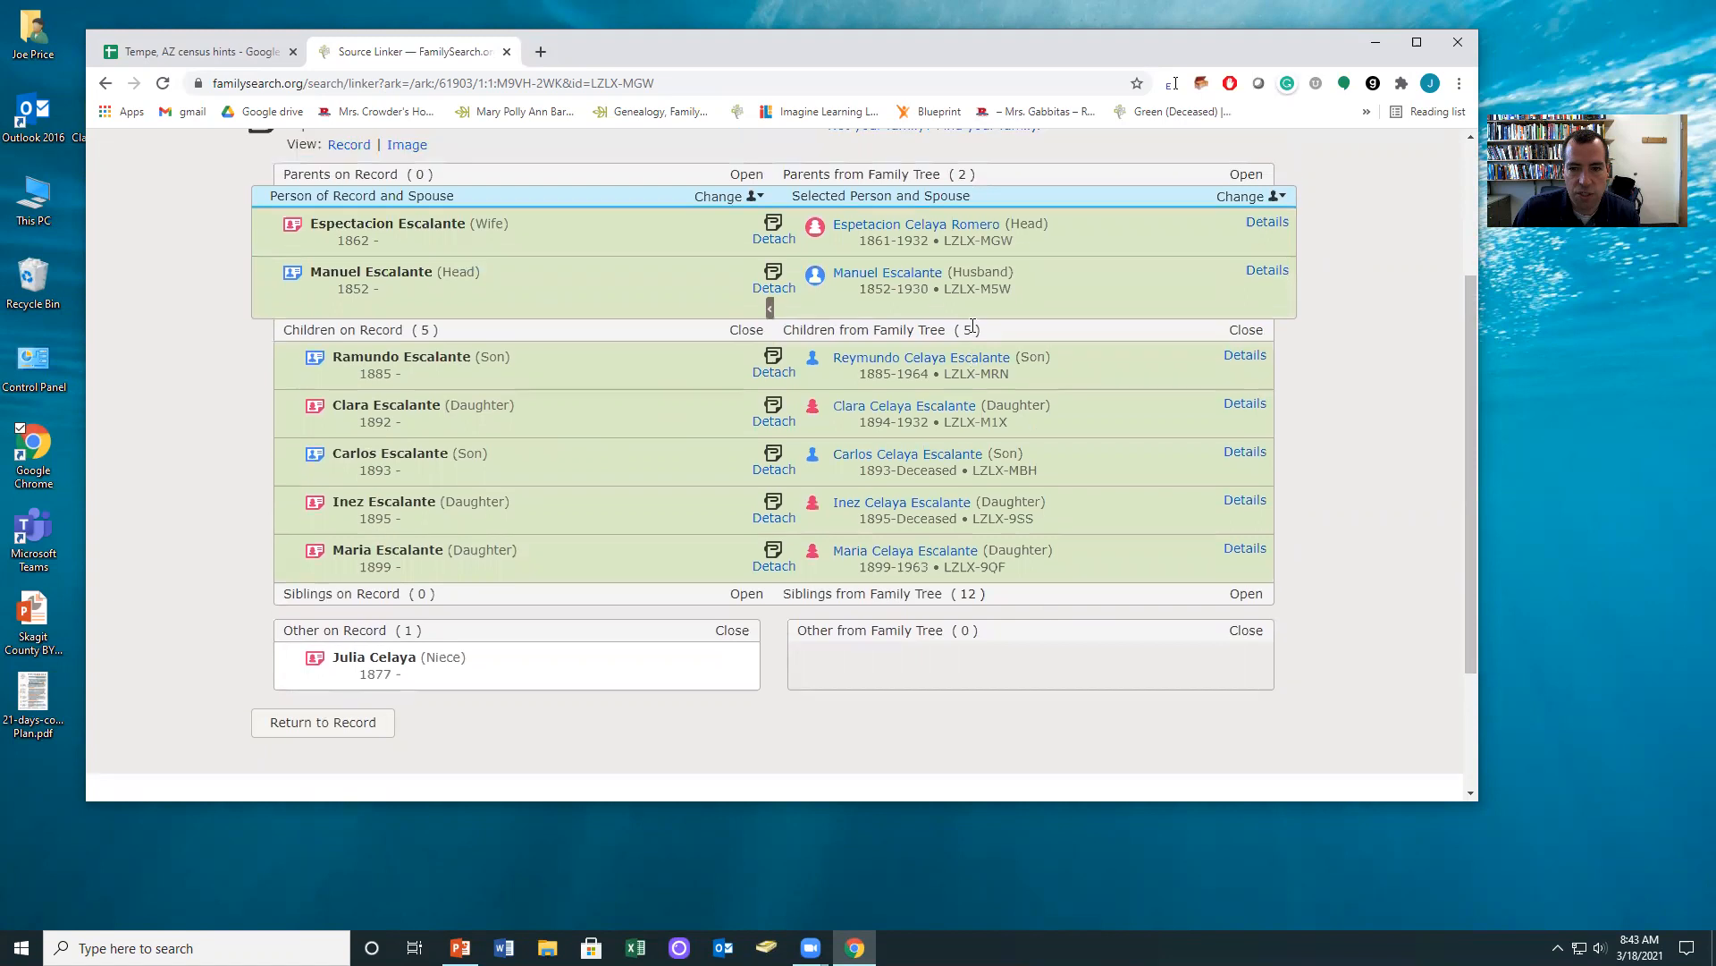
scroll(1073, 554, down, 1)
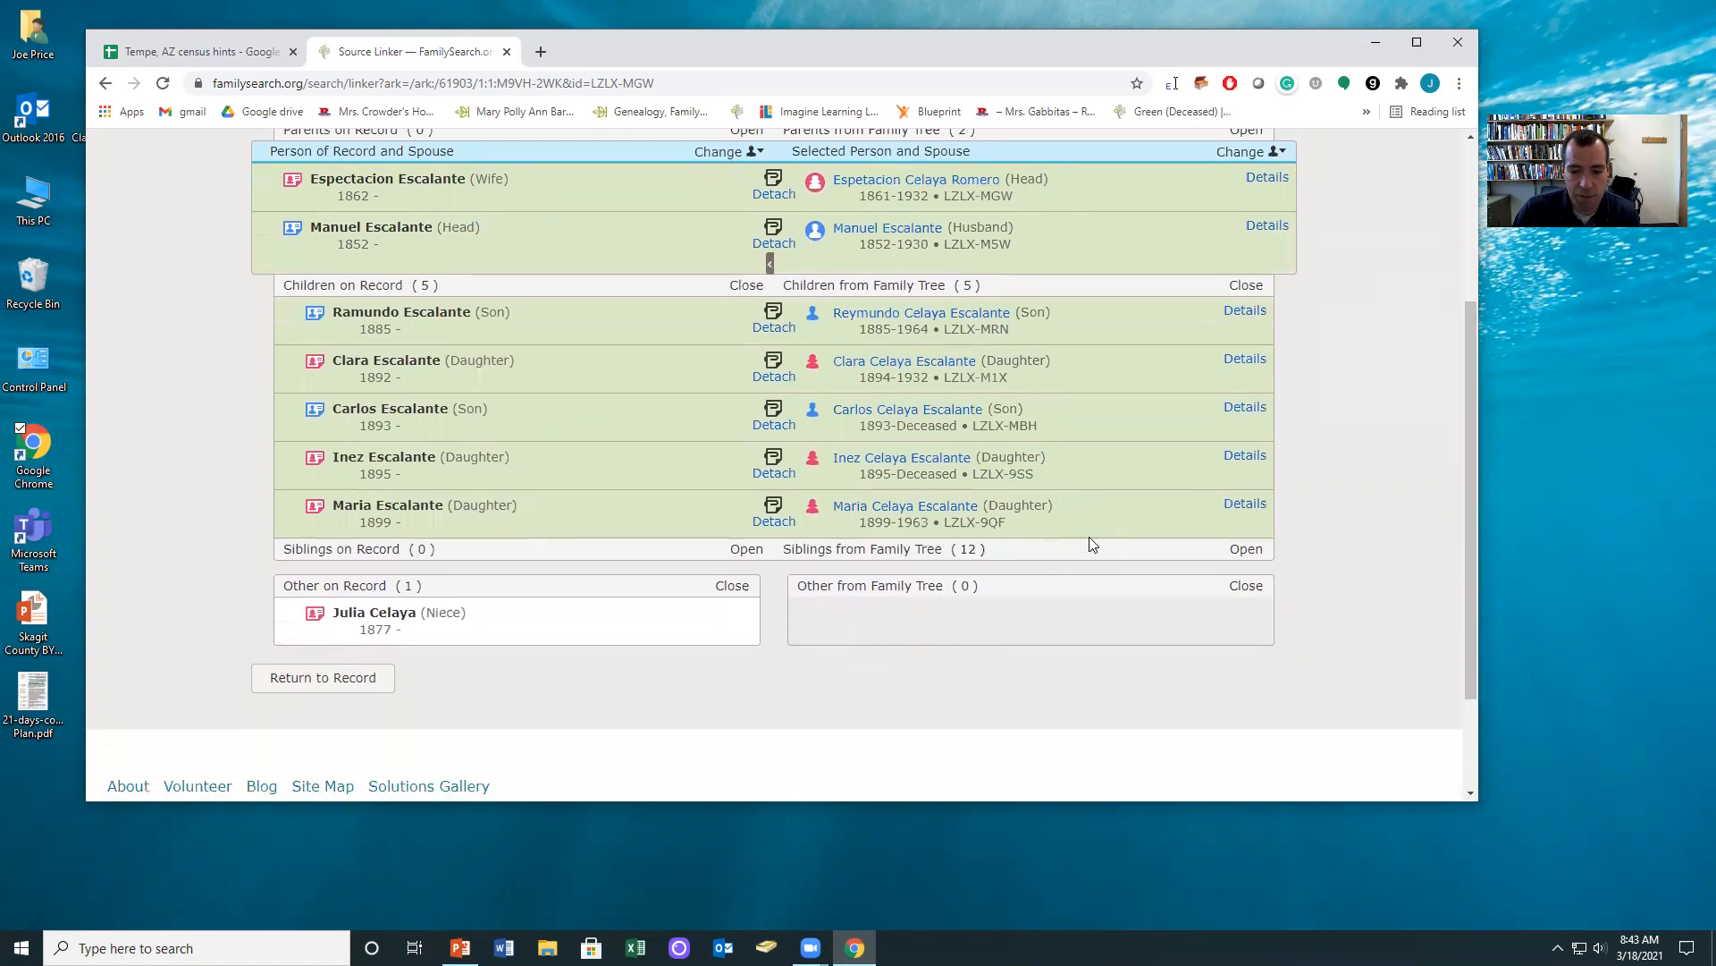
click(1244, 549)
scroll(1238, 551, down, 3)
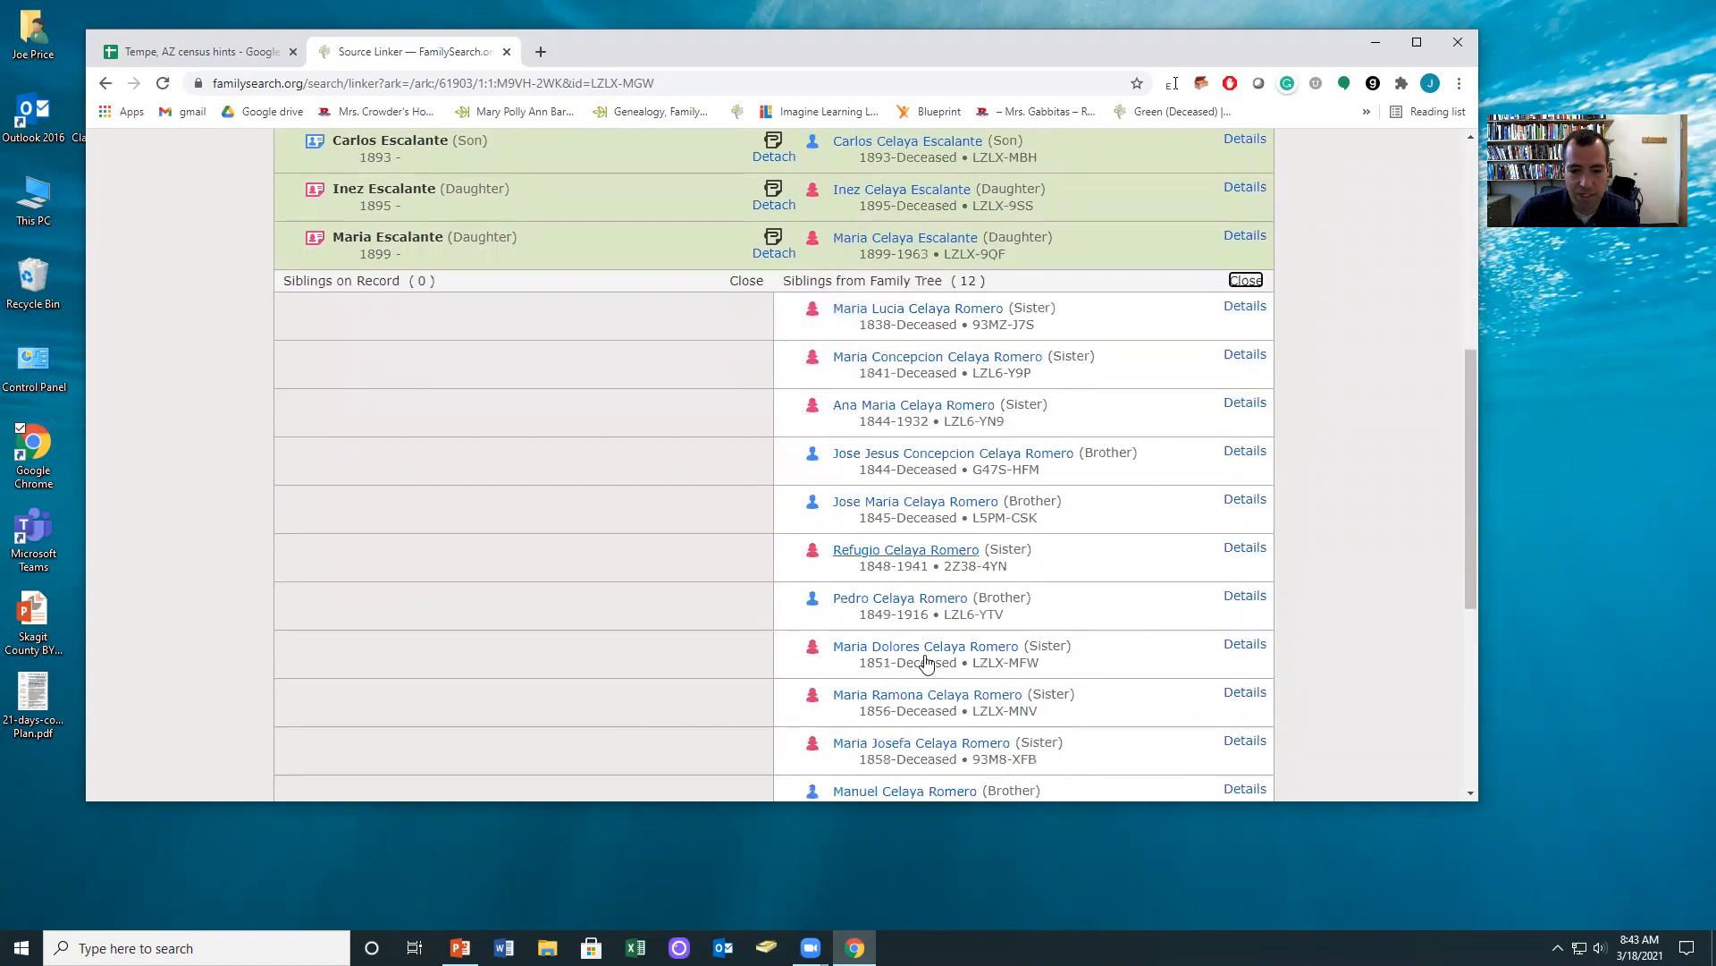
scroll(1064, 470, down, 1)
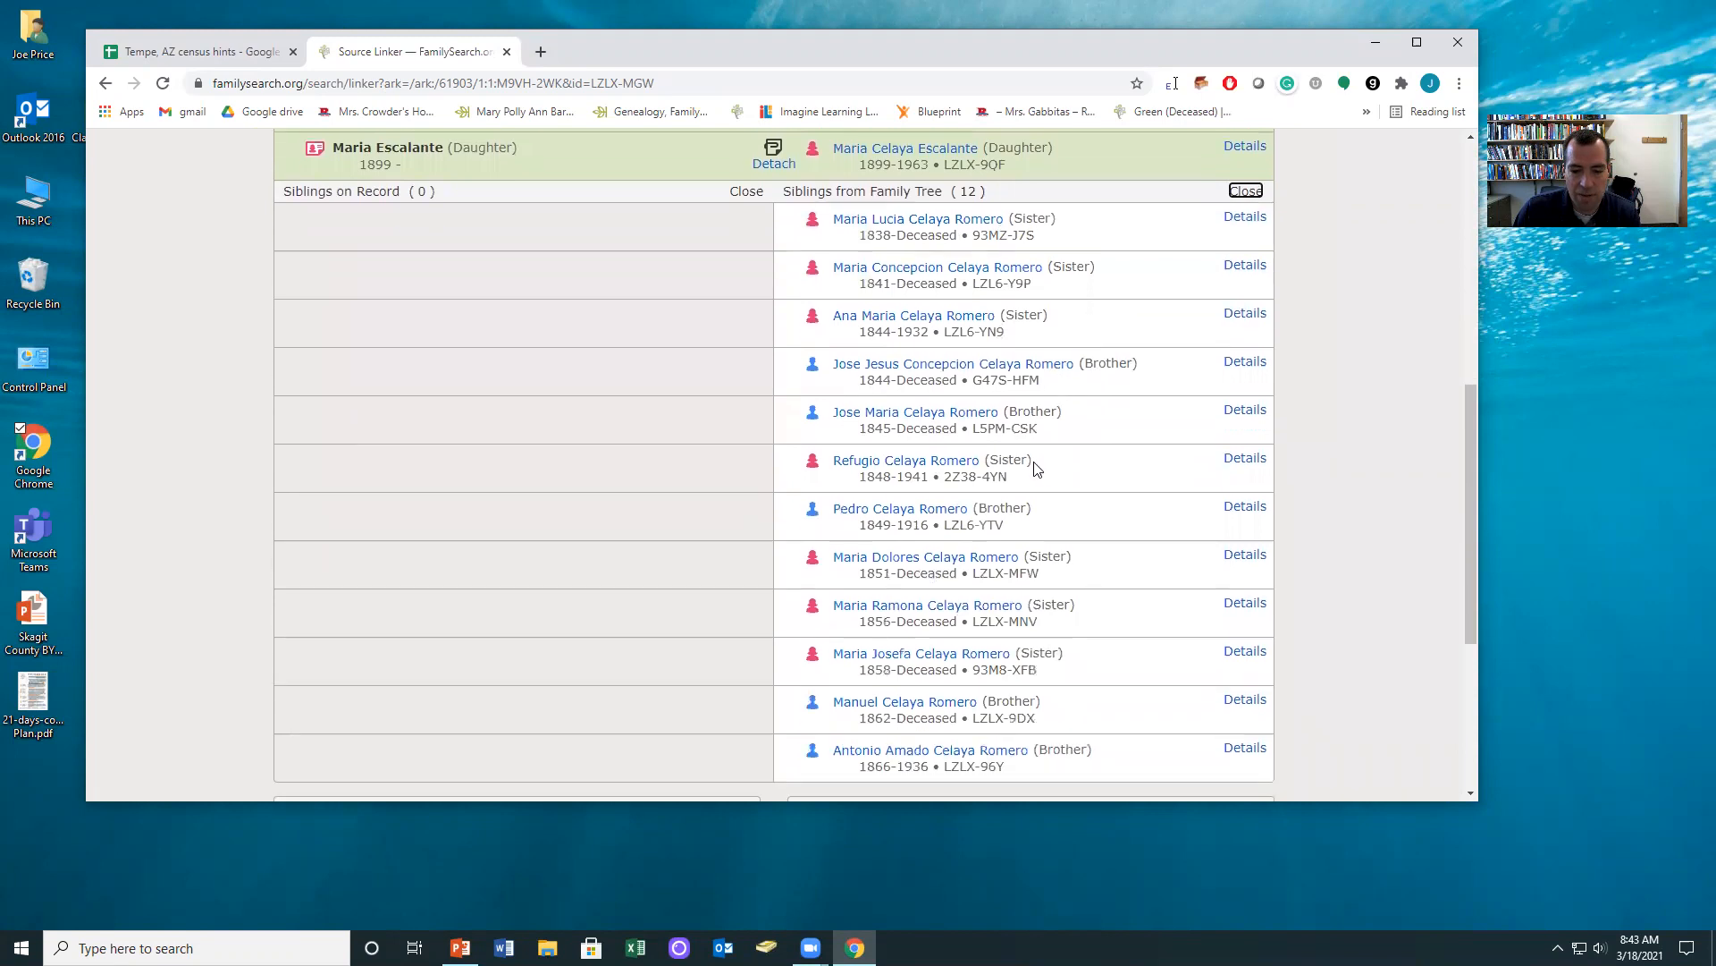
scroll(1036, 468, down, 2)
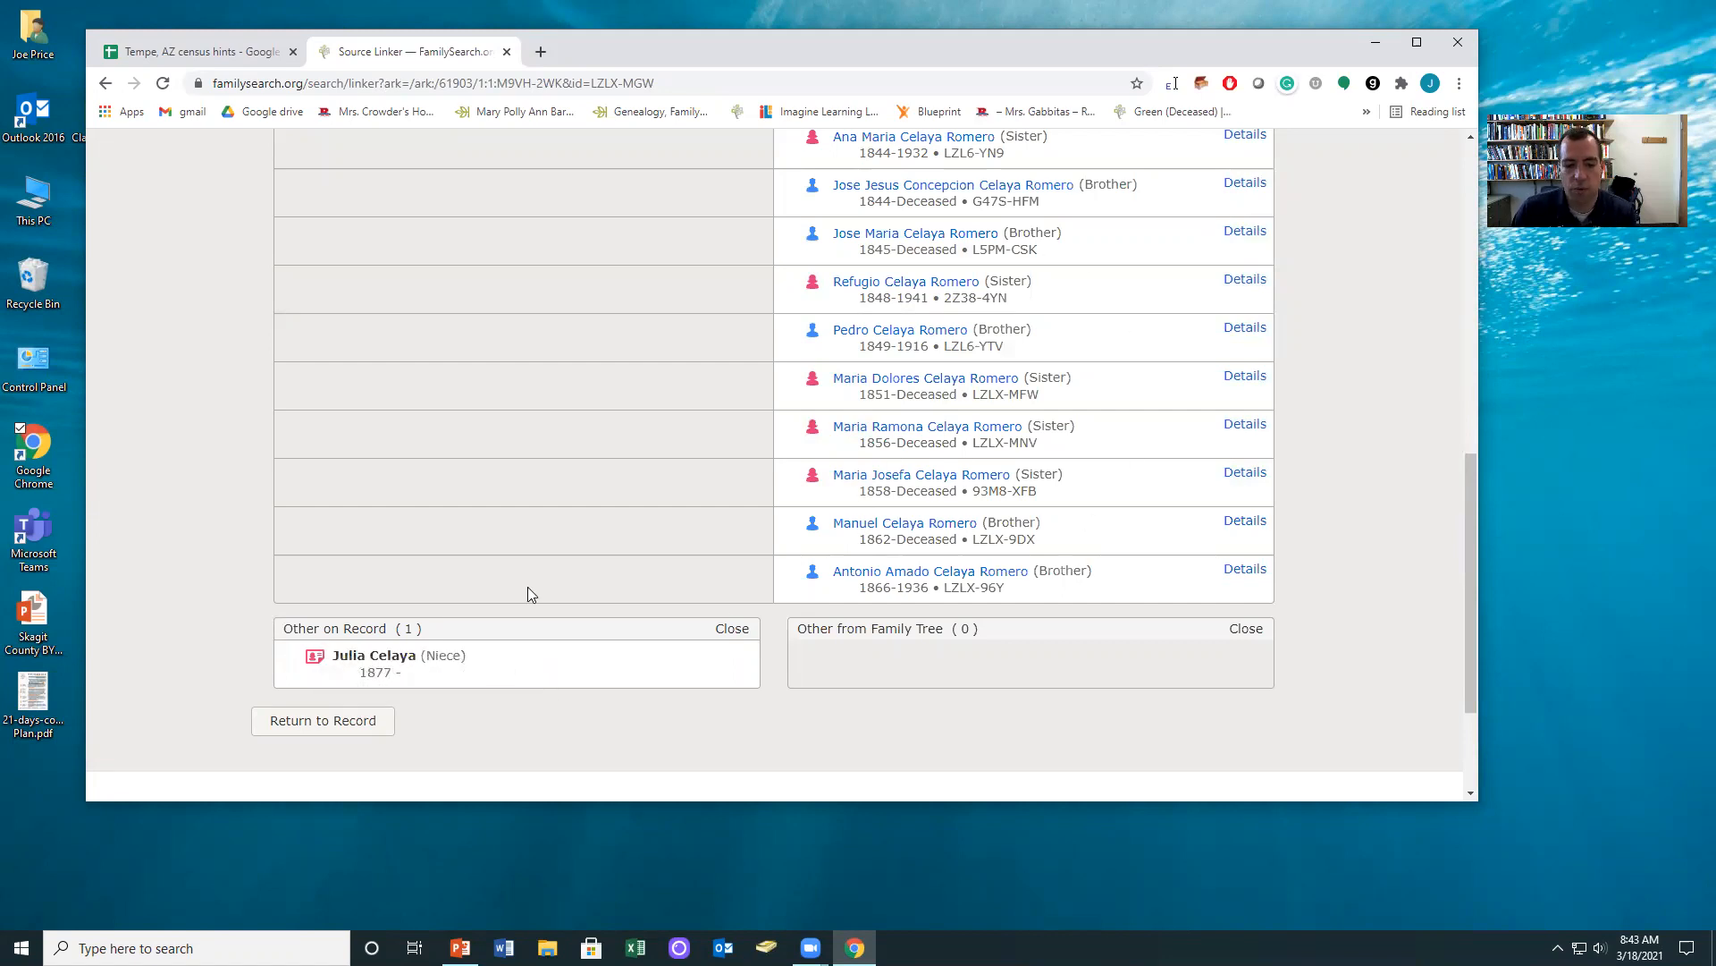
Open the person page of the daughter just attached and review her vitals, family members and 1920 census record hint
scroll(988, 385, up, 10)
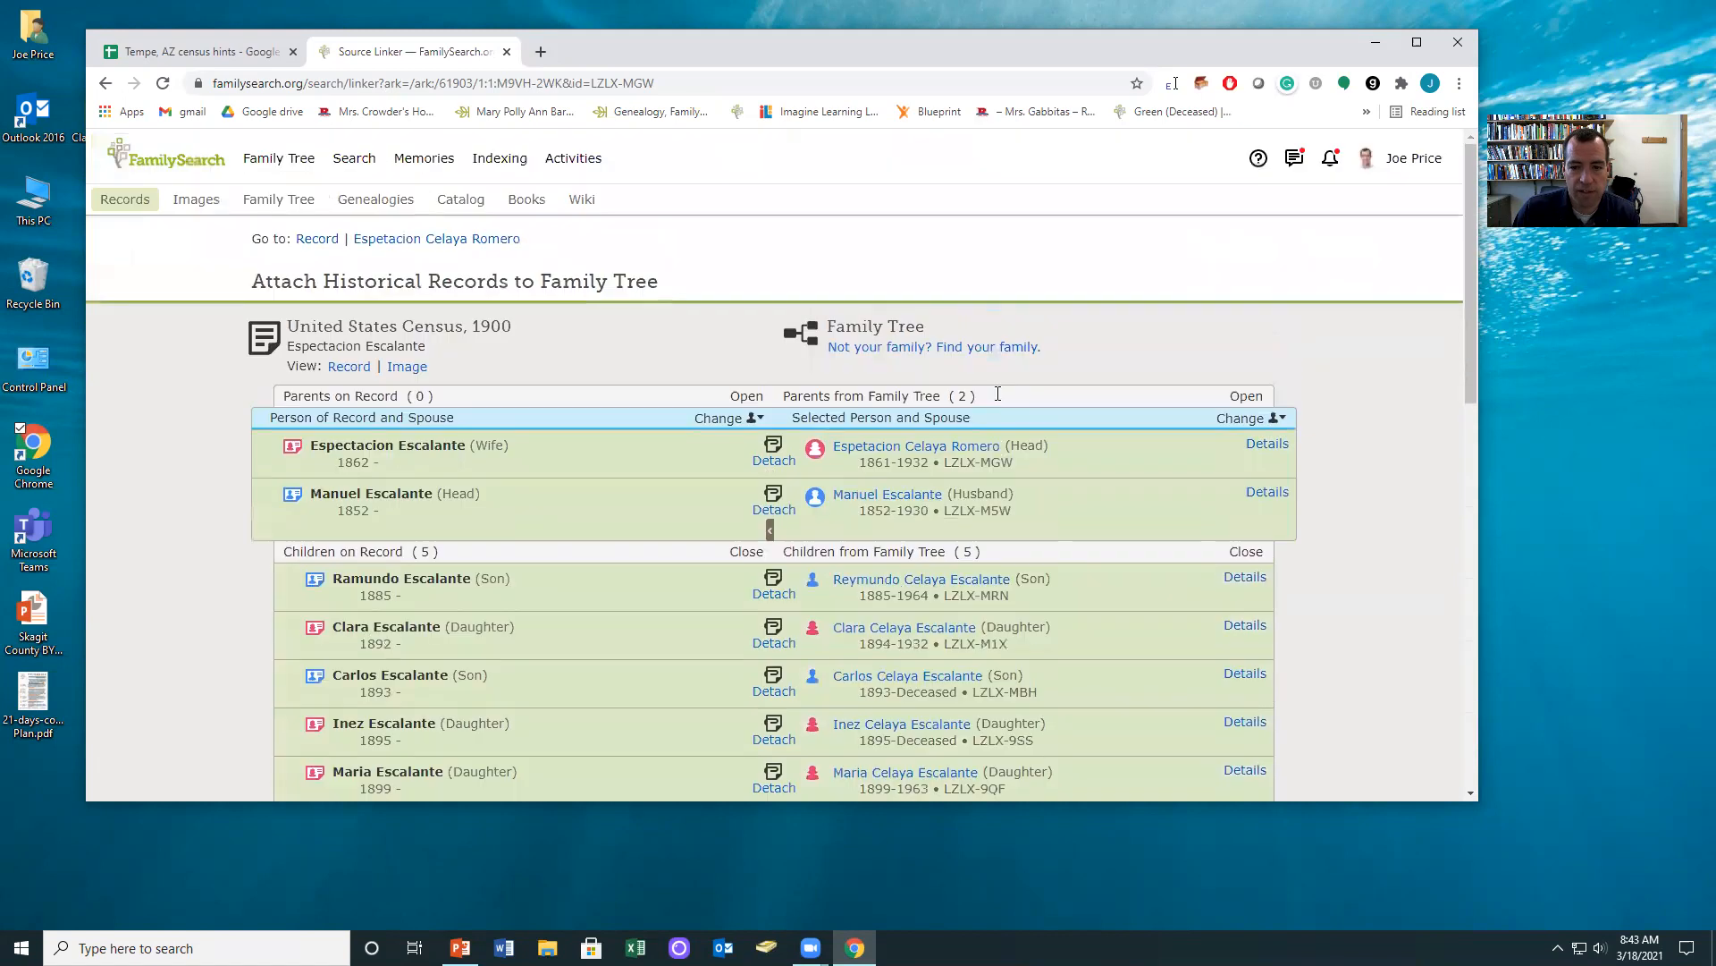
scroll(994, 410, down, 2)
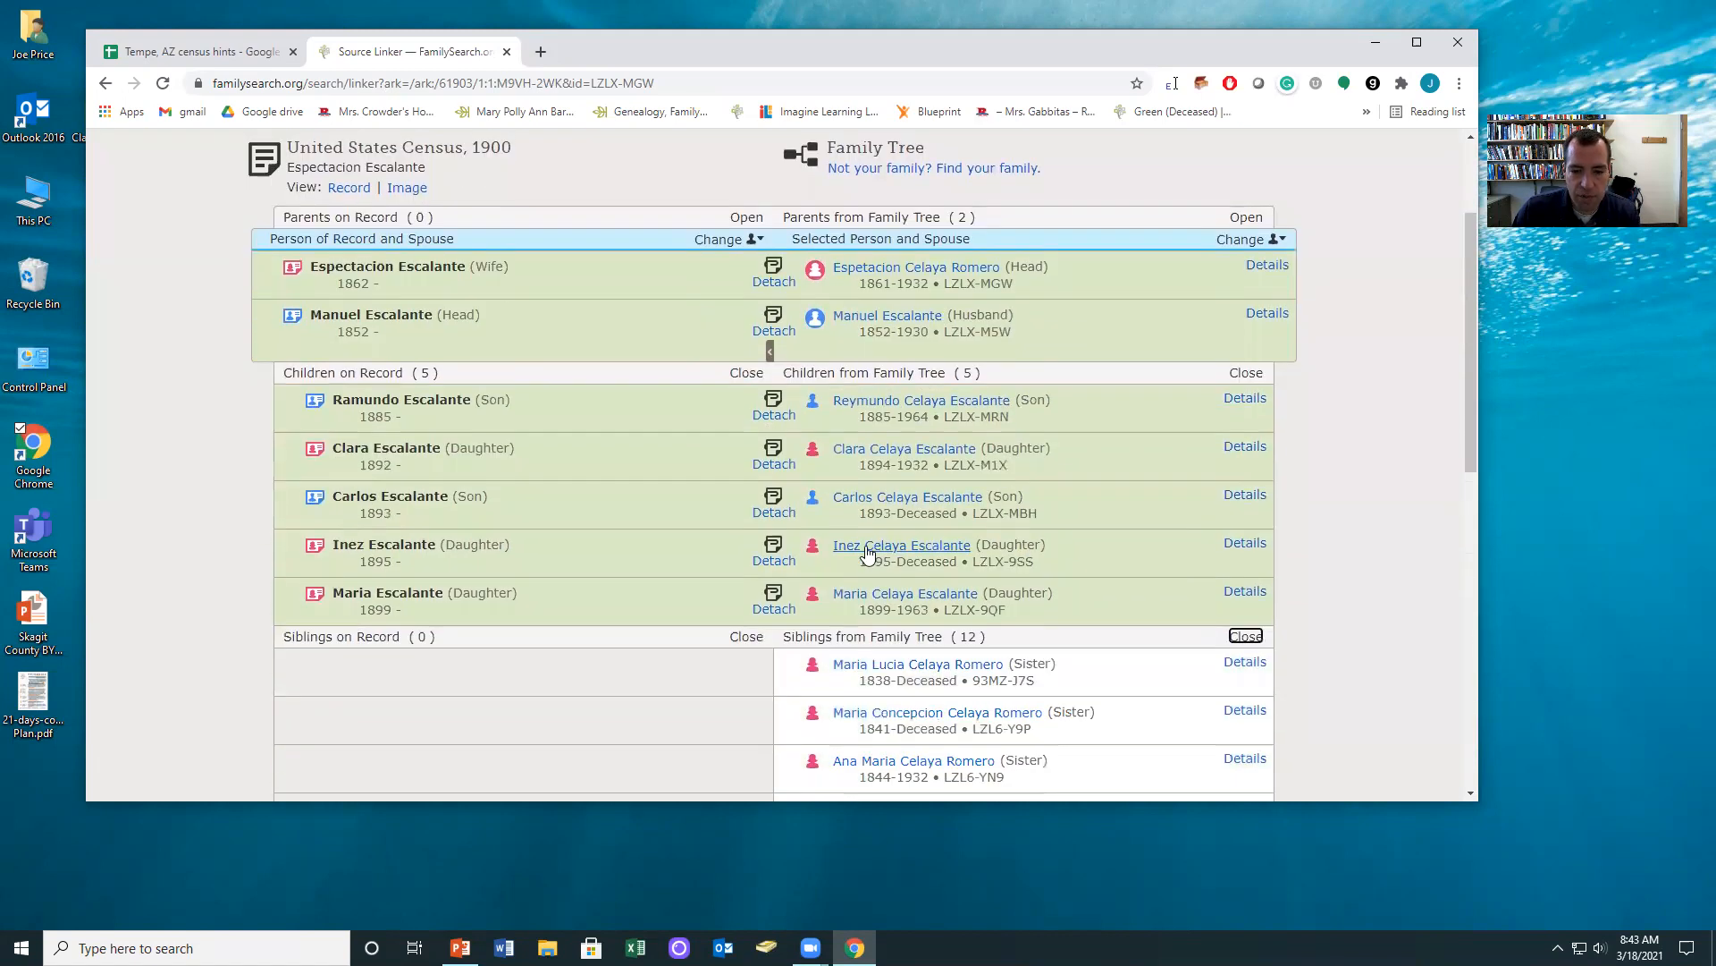
click(867, 546)
click(1131, 684)
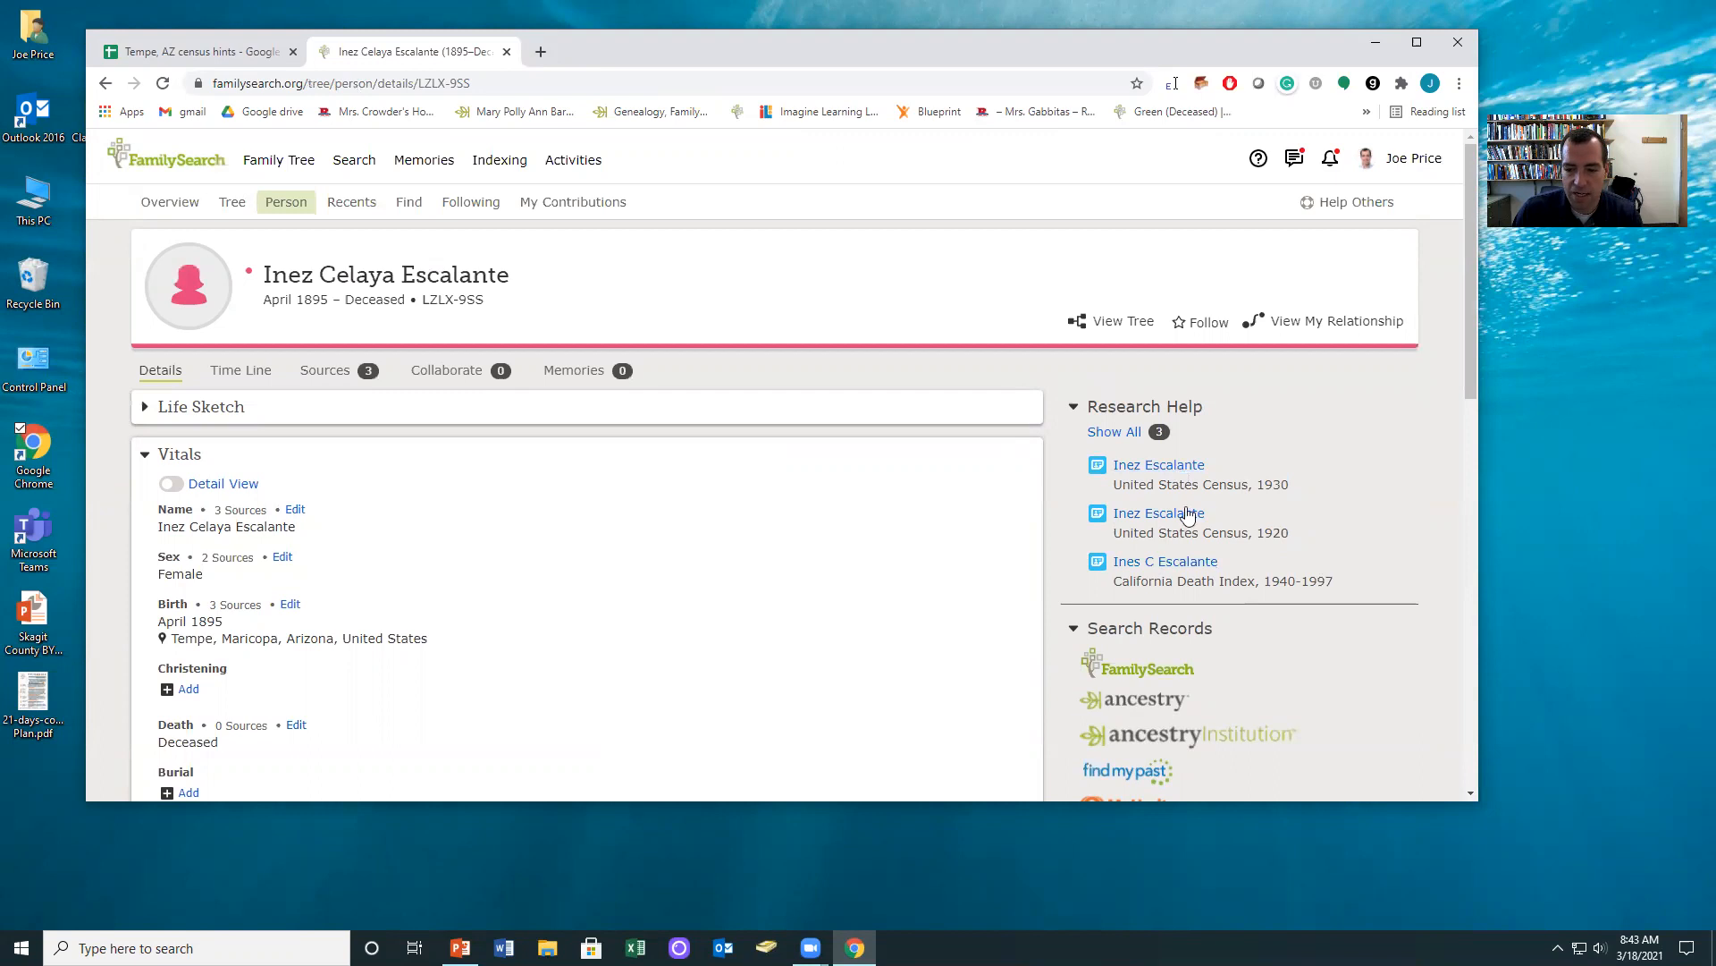
scroll(753, 551, down, 5)
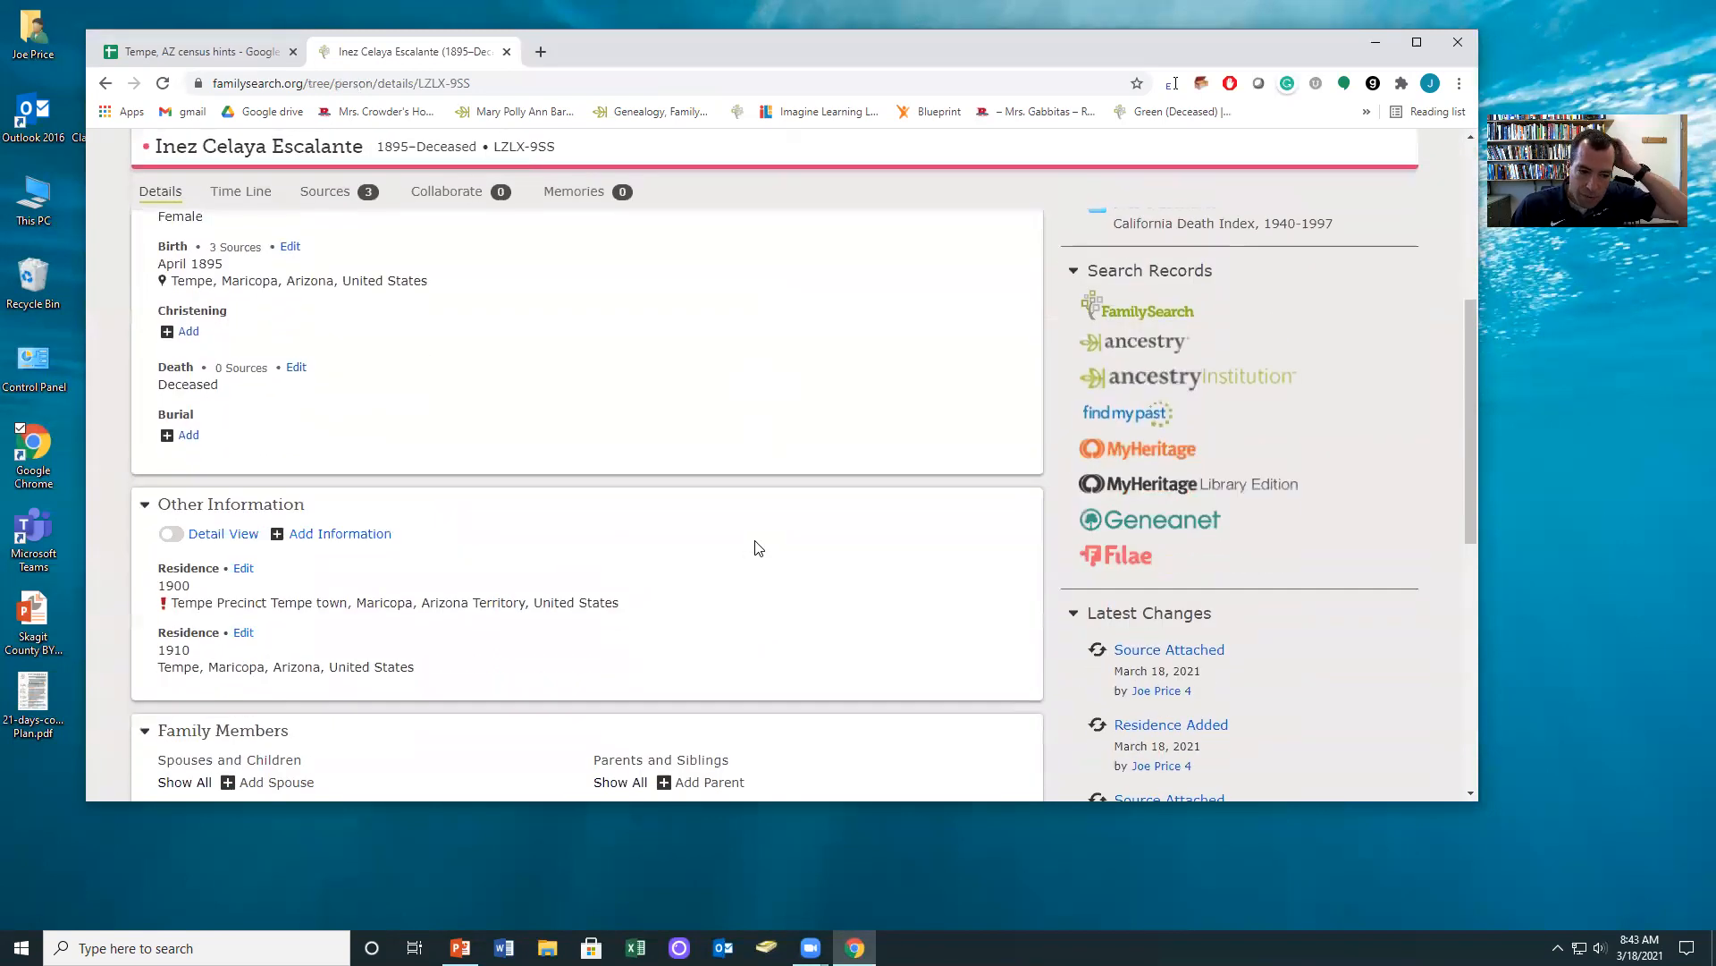
scroll(626, 546, down, 1)
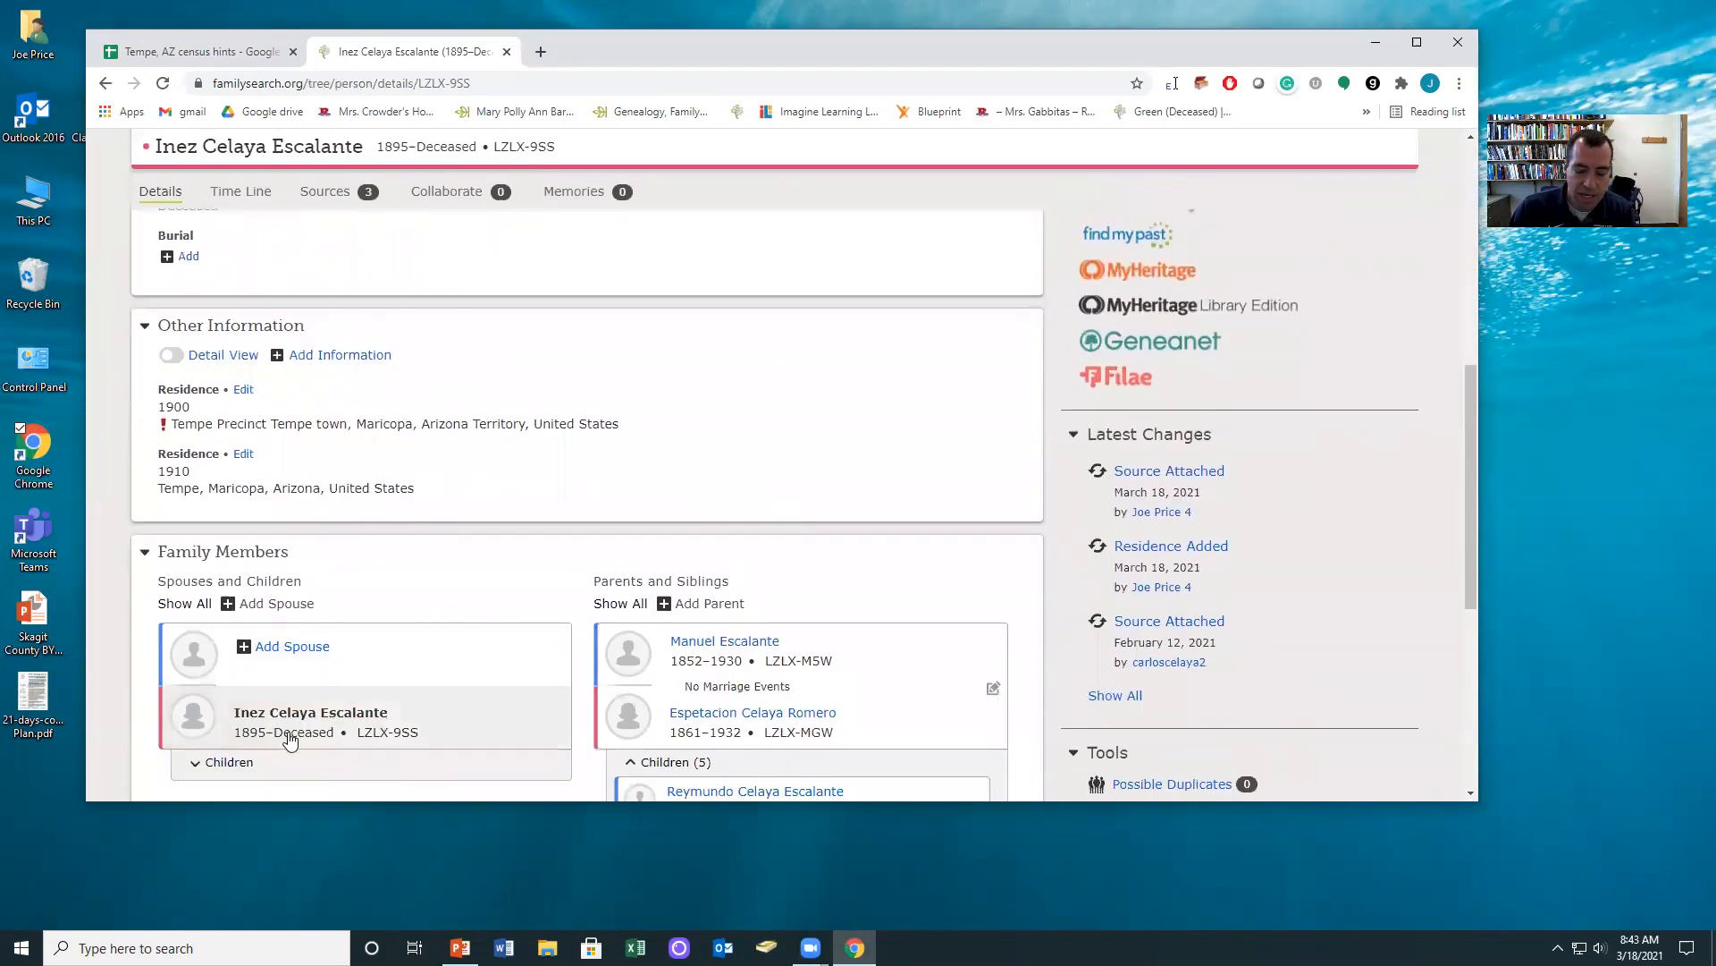
scroll(685, 518, up, 4)
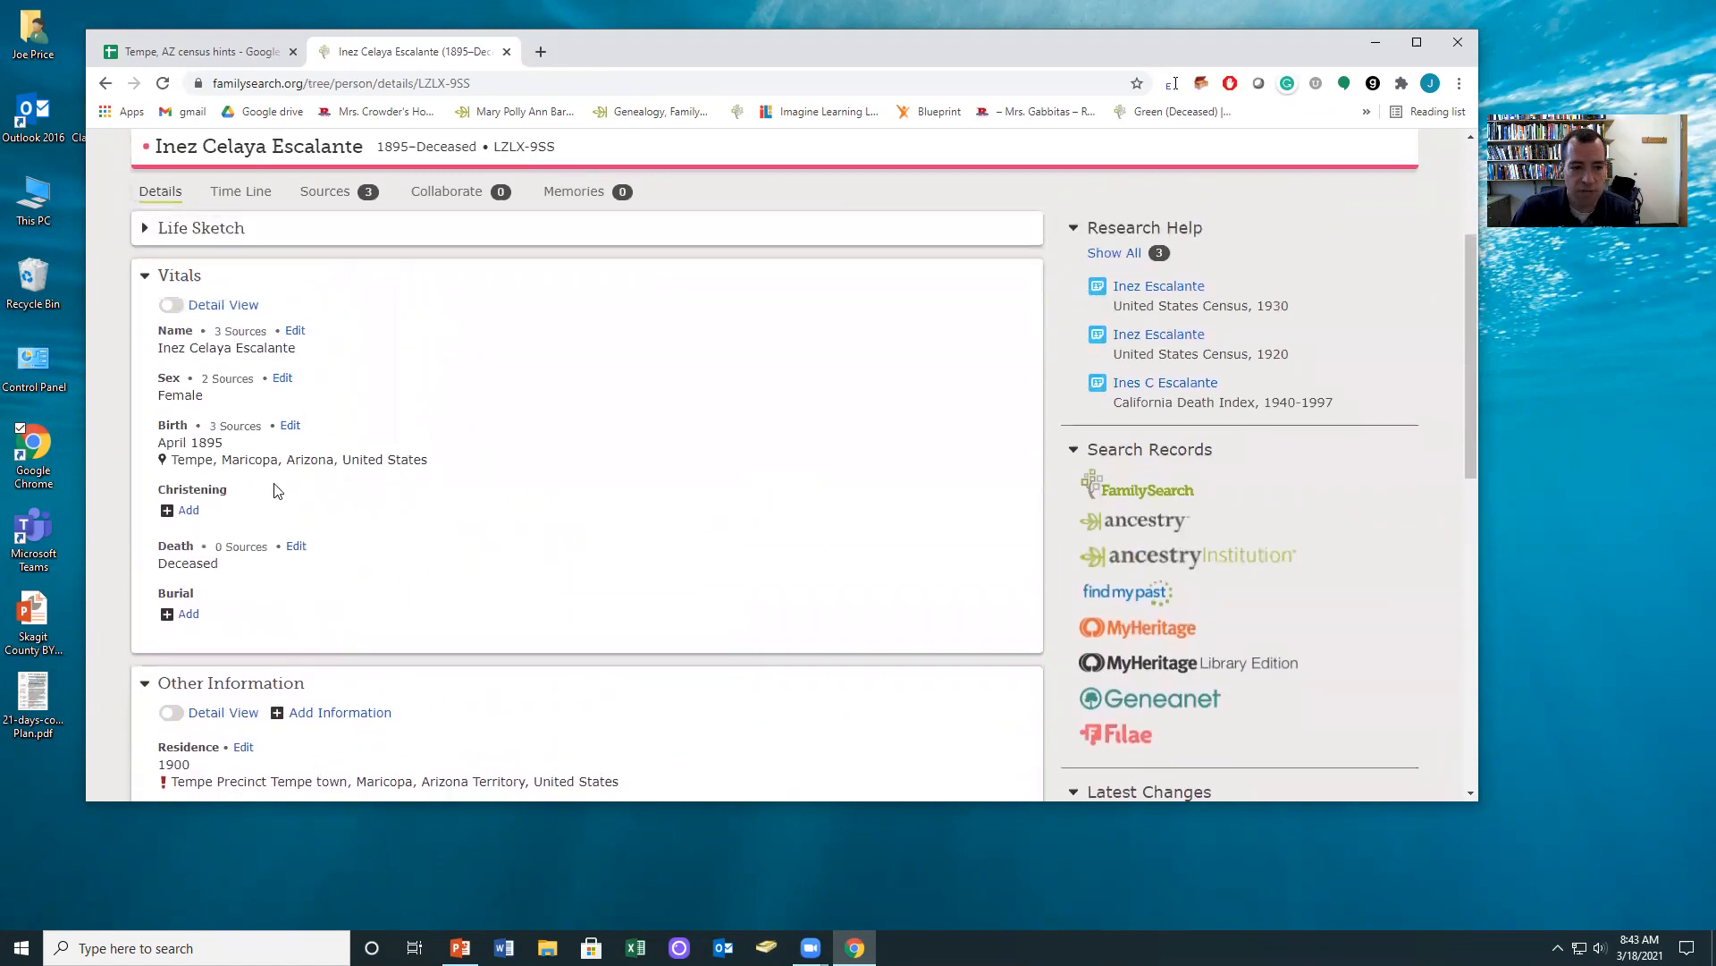
click(1159, 336)
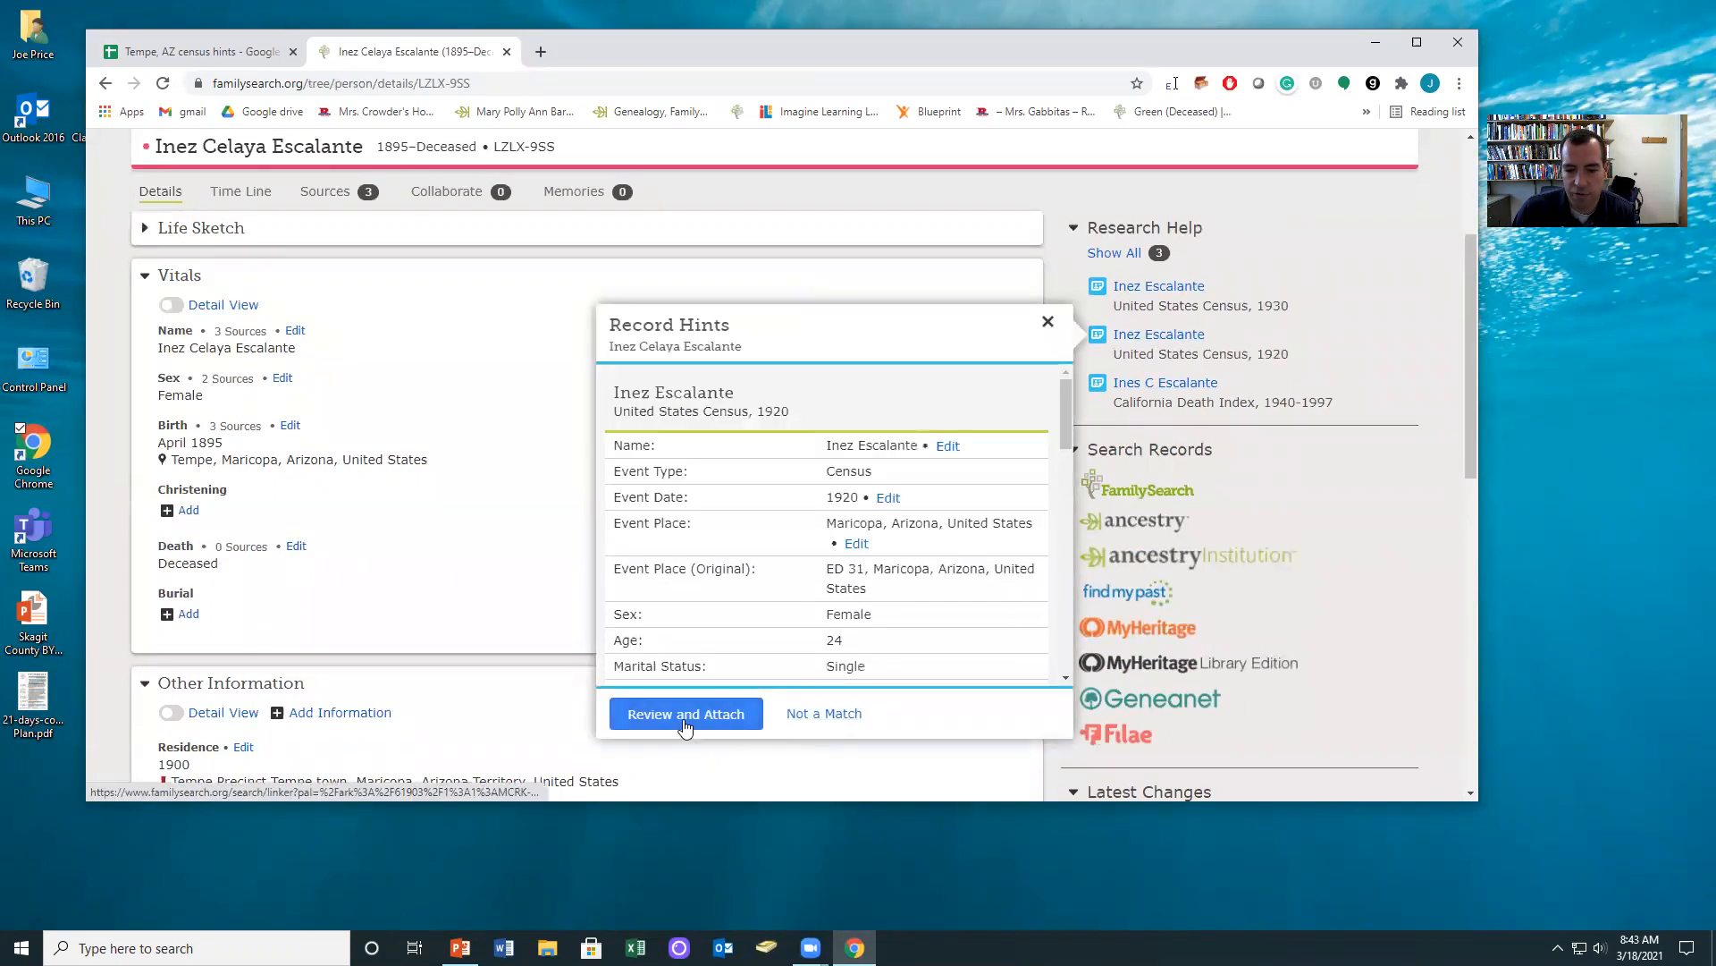
click(549, 577)
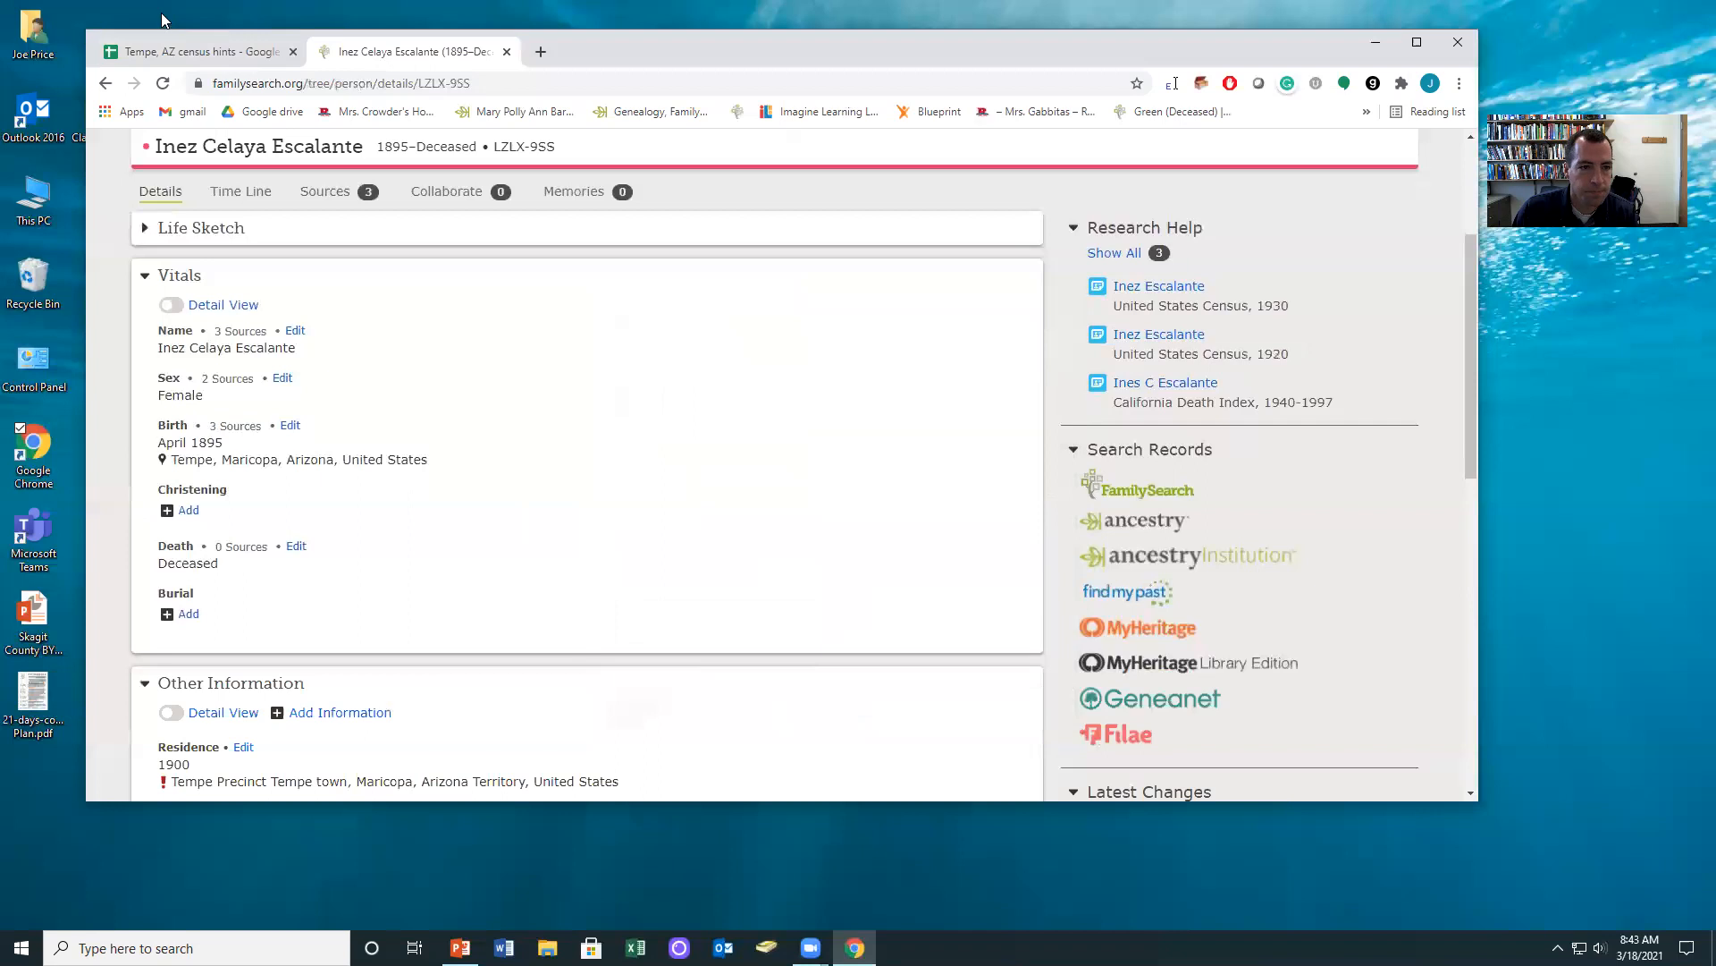
Switch to the Tempe, AZ census hints spreadsheet, enter 1 as the result in row 13, and open the record link in row 14
click(197, 51)
click(467, 414)
text(1)
key(Return)
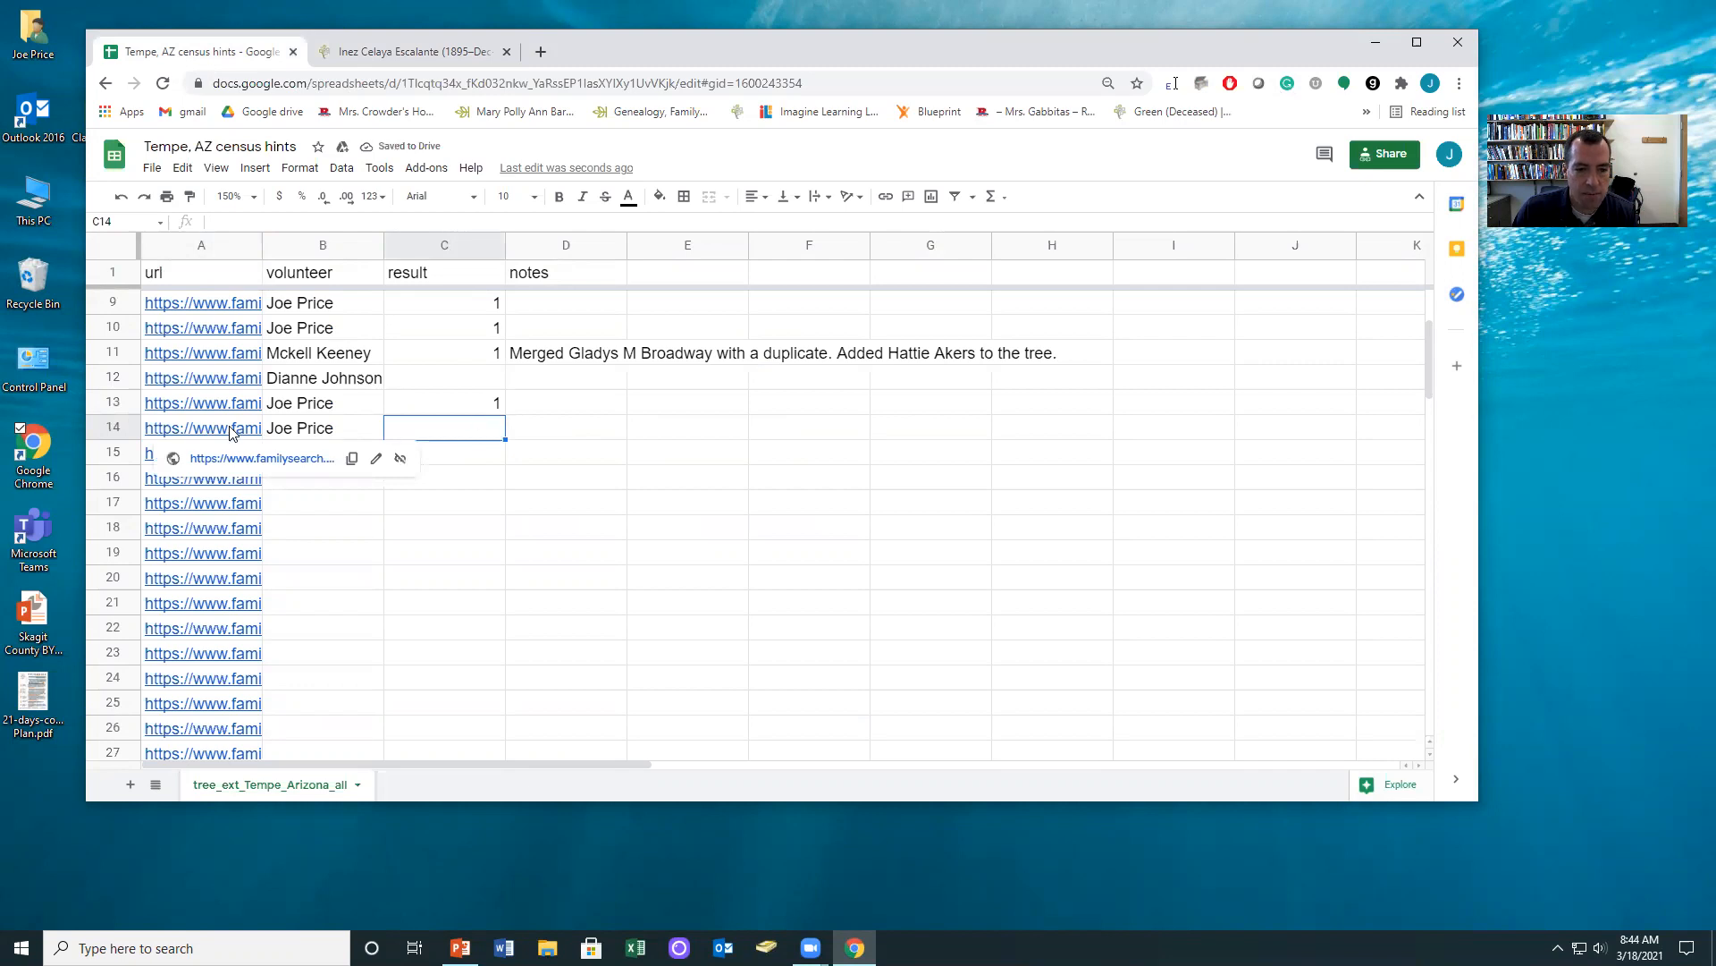
click(268, 458)
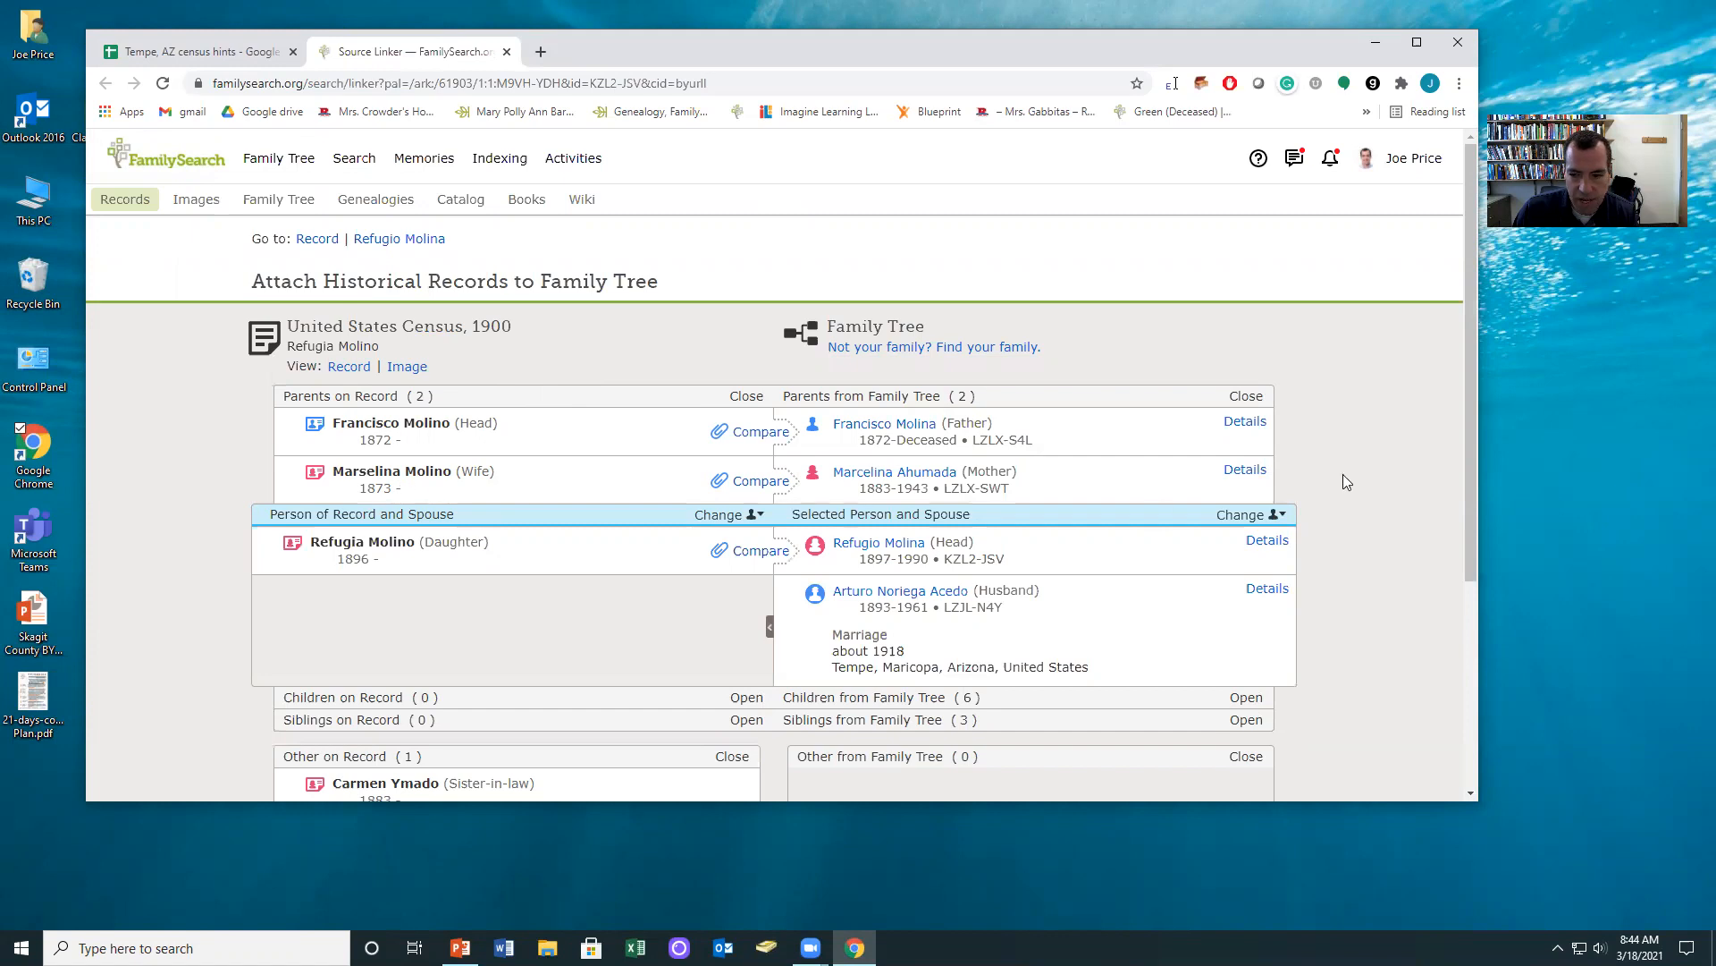
Expand the details of the mother and the focus daughter and compare their births and residences with the 1900 census record
click(1245, 470)
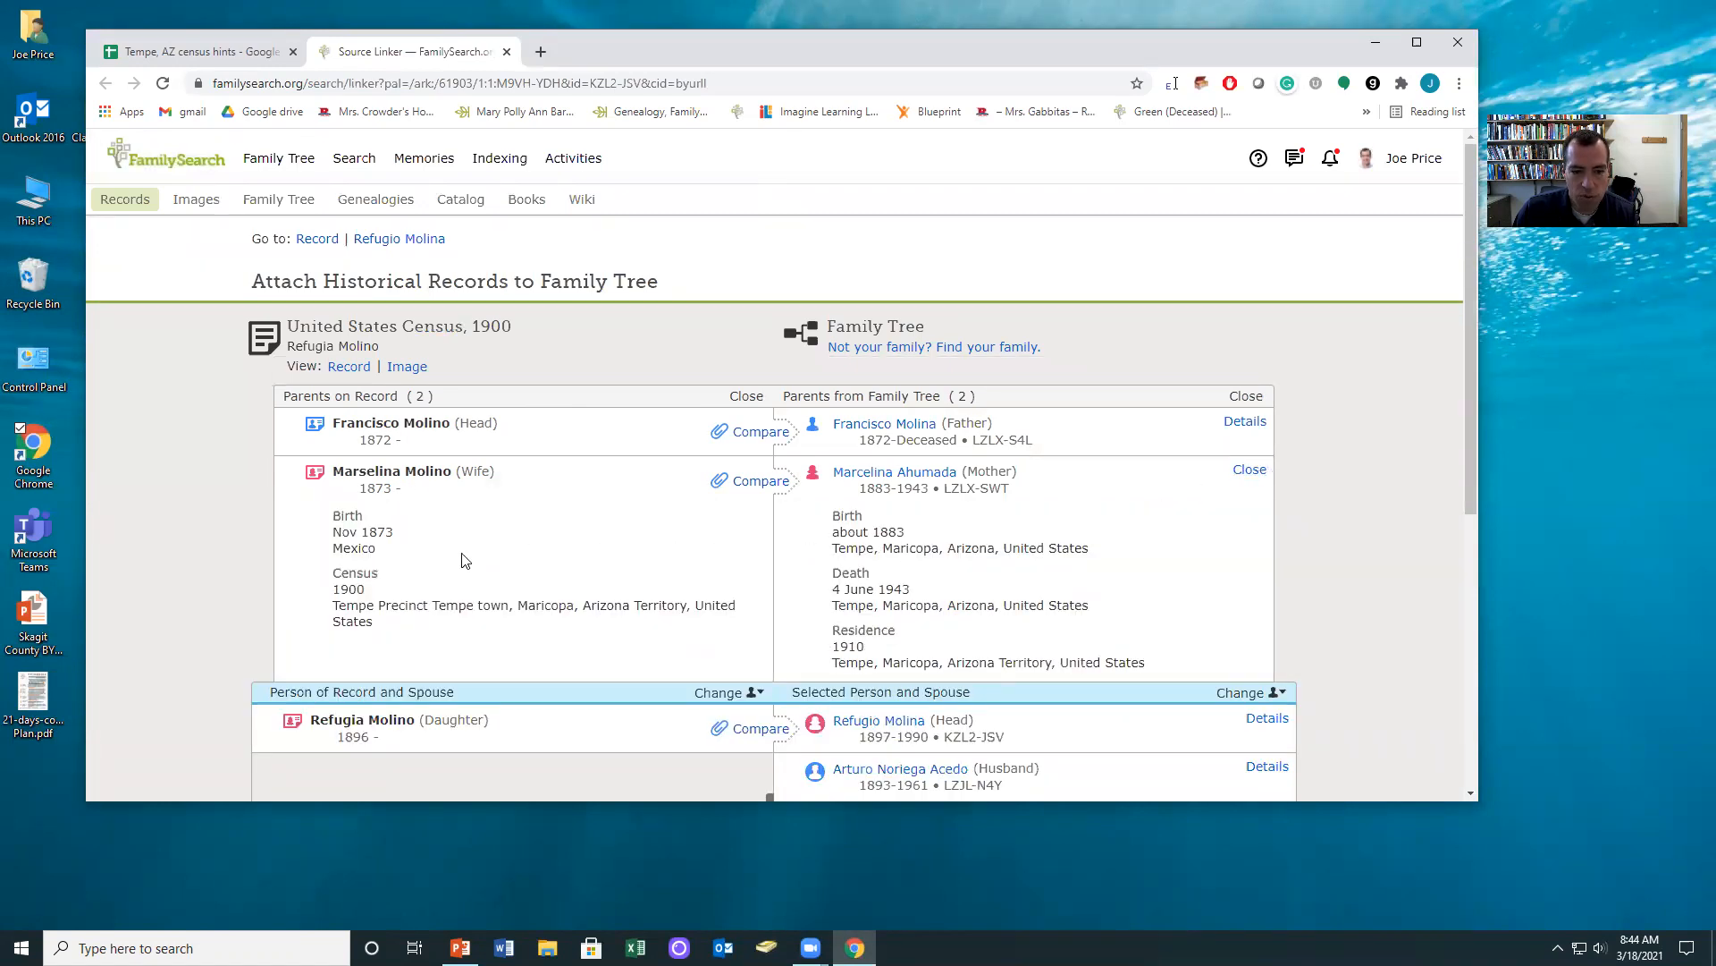
scroll(1234, 606, down, 1)
click(1266, 627)
scroll(1234, 592, down, 1)
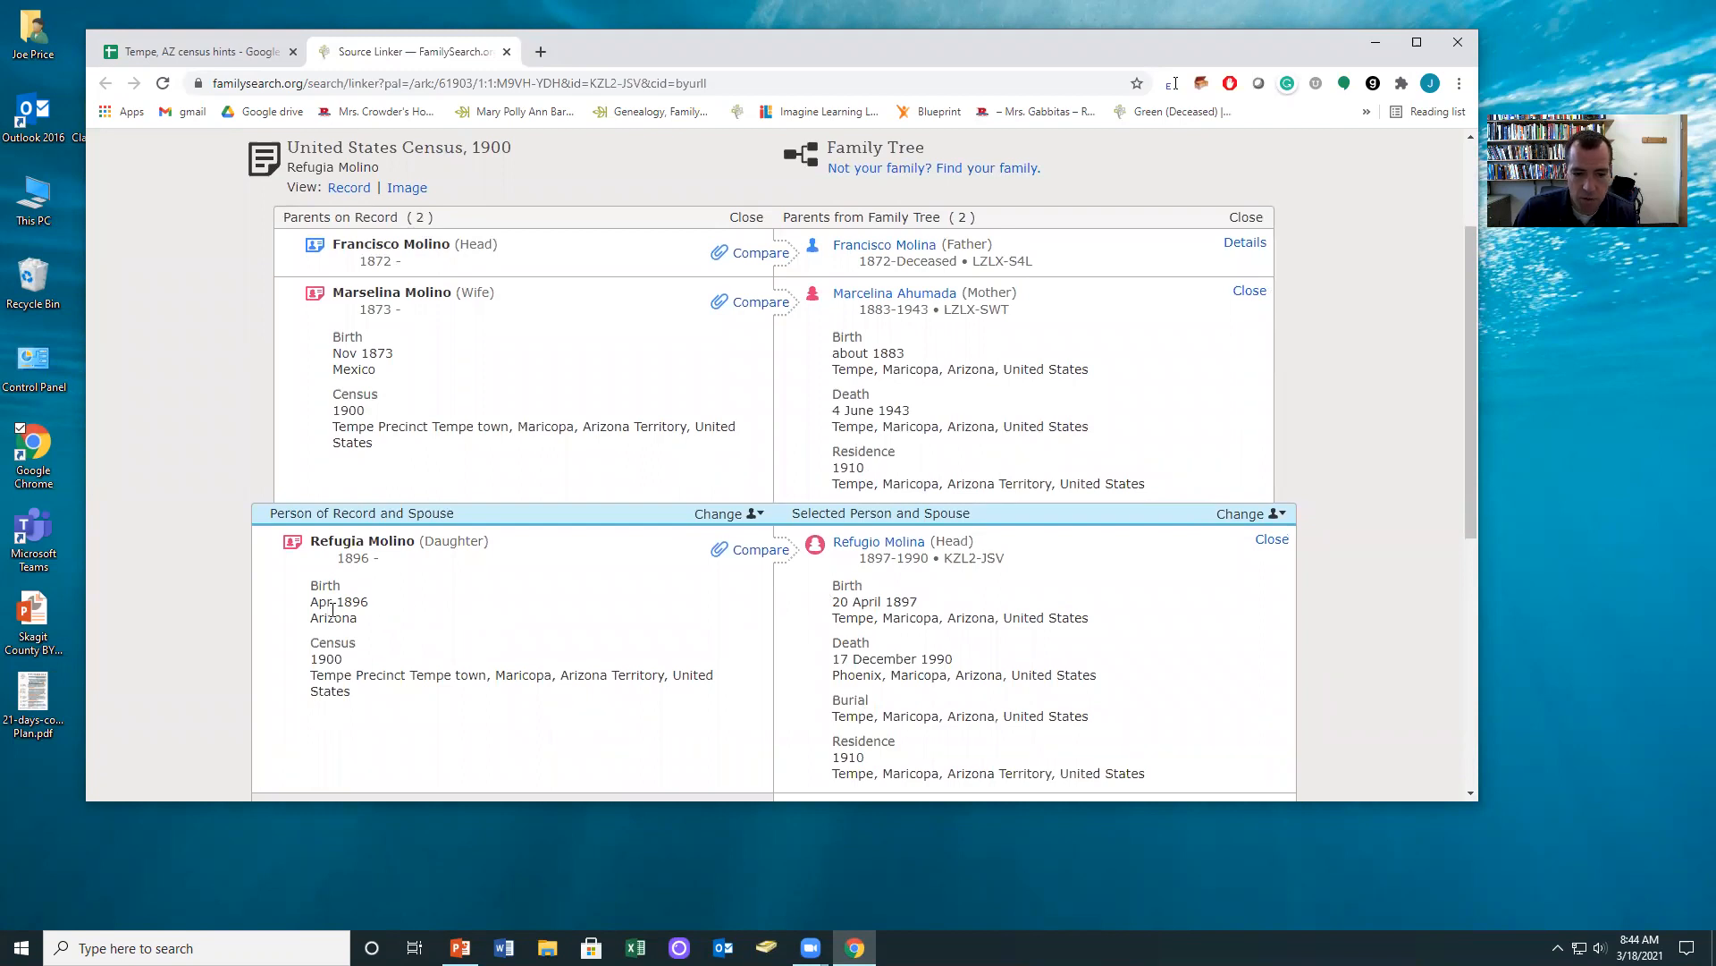
scroll(983, 581, down, 3)
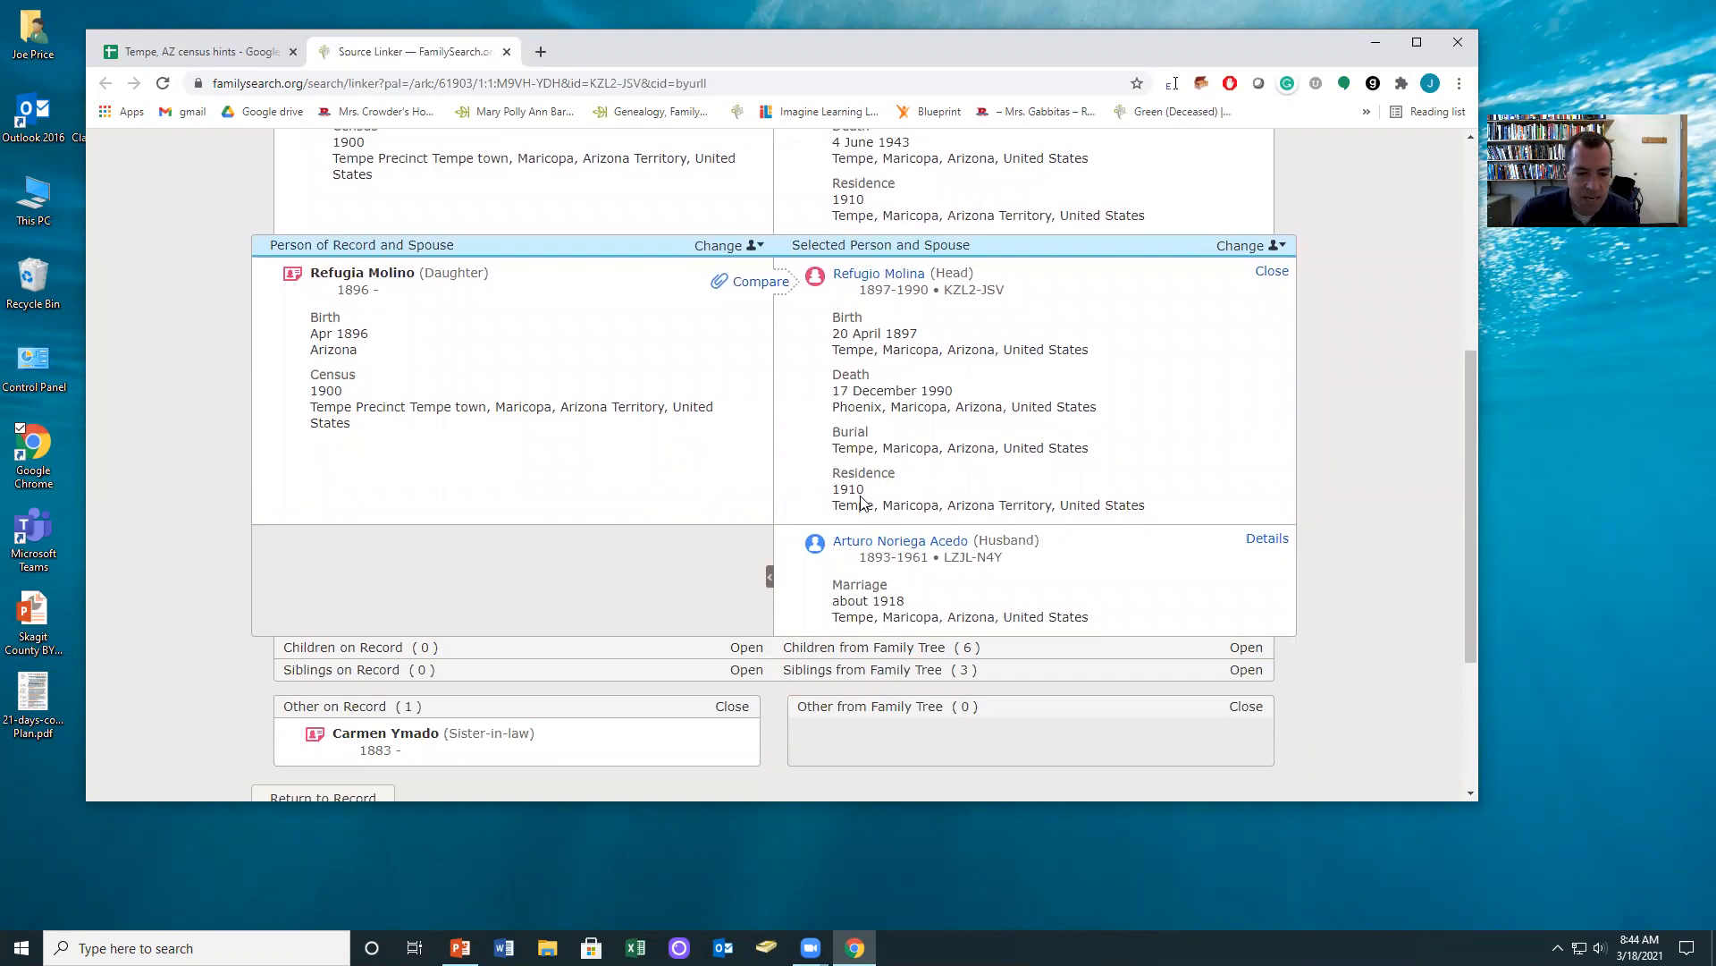
Attach the 1900 census to the father, adding his 1880 immigration and 1900 Tempe Precinct residence
scroll(861, 502, up, 4)
click(762, 347)
click(776, 536)
scroll(786, 483, down, 3)
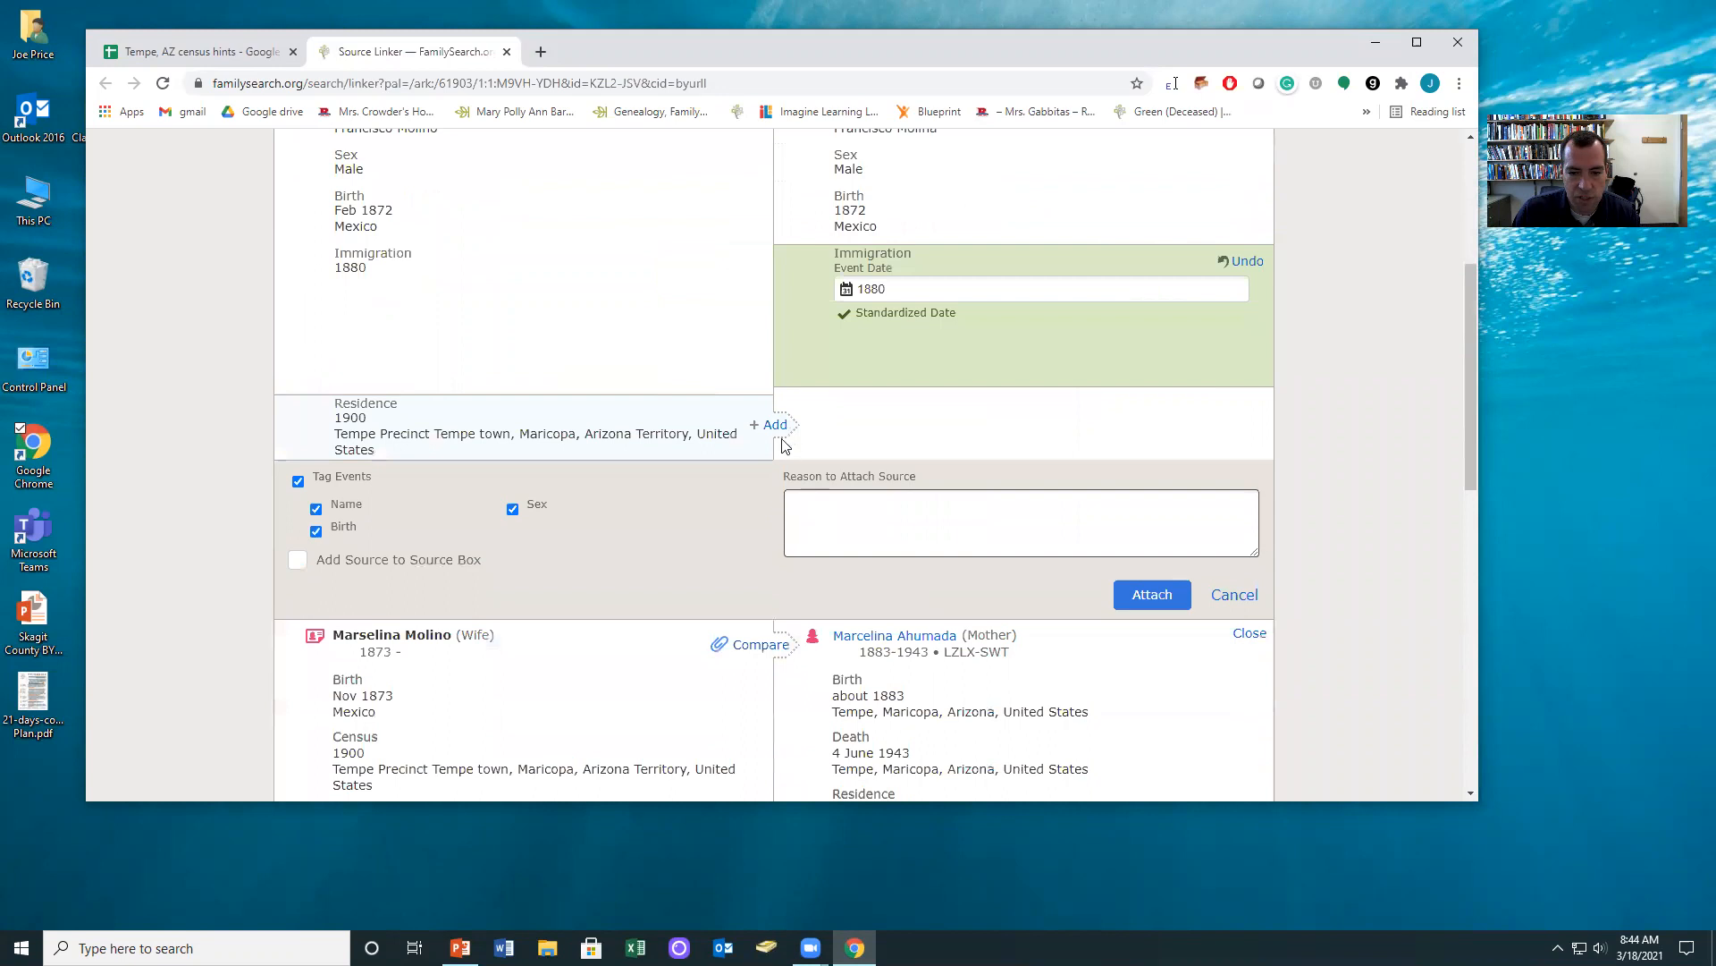
click(780, 431)
scroll(962, 469, down, 3)
click(1147, 529)
Expand the father's details to compare his birth information and open his person page in a new tab
scroll(1148, 526, up, 10)
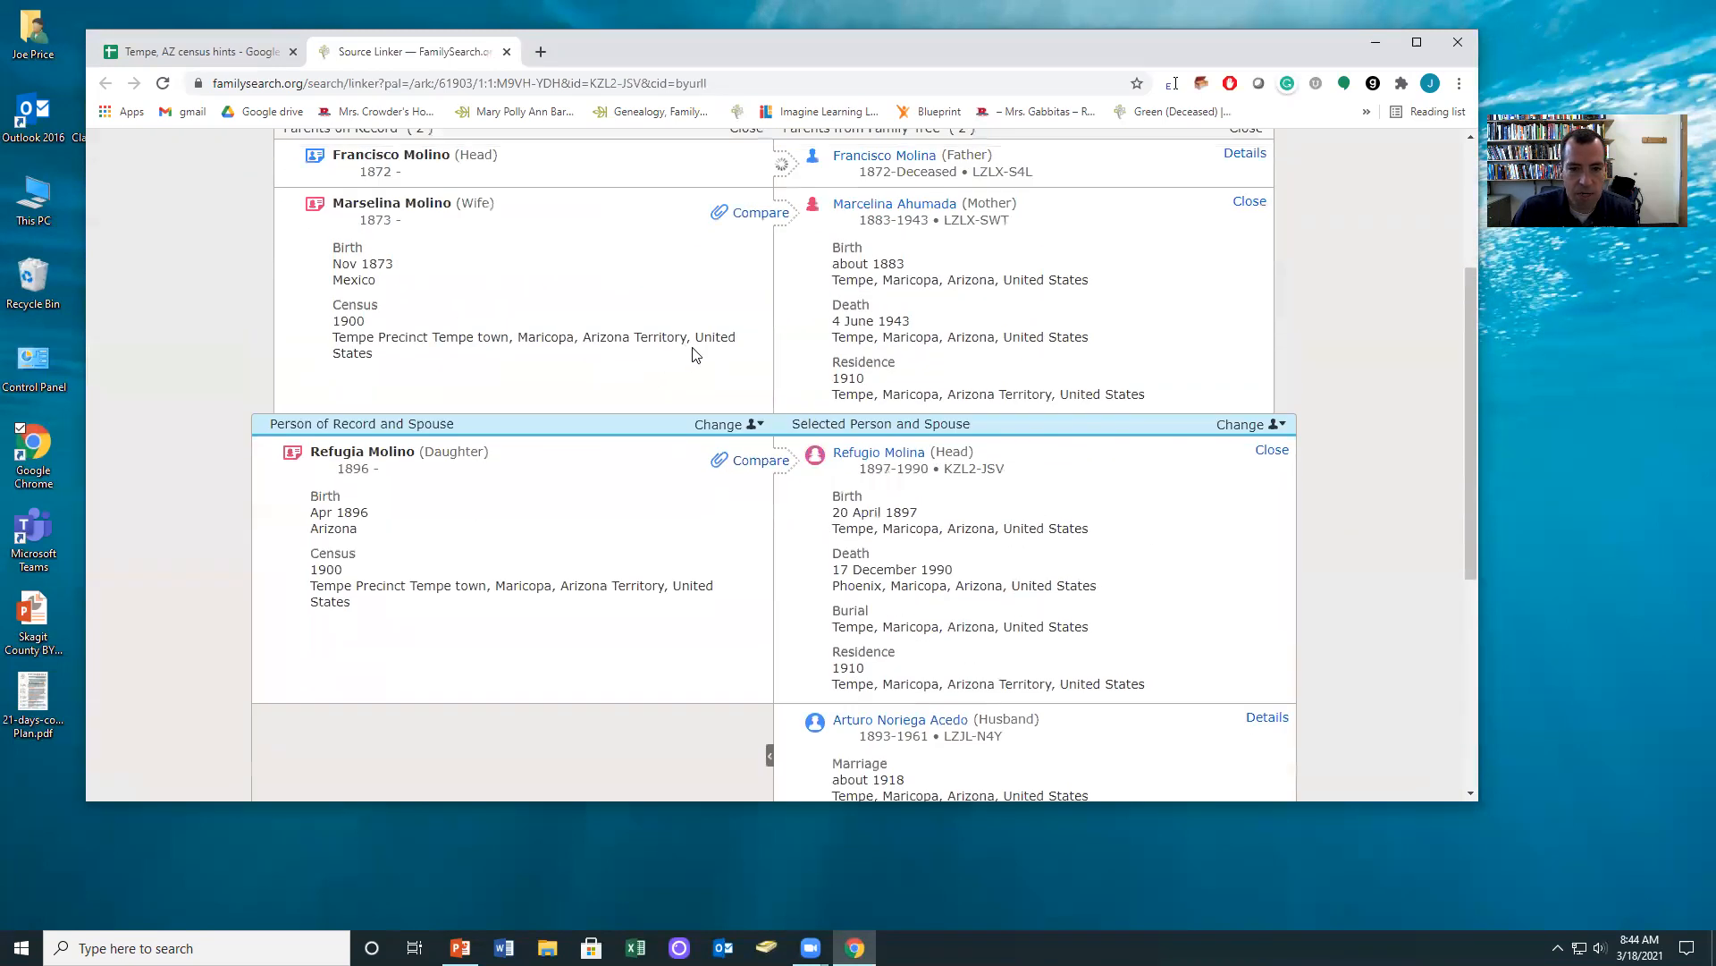
click(1244, 421)
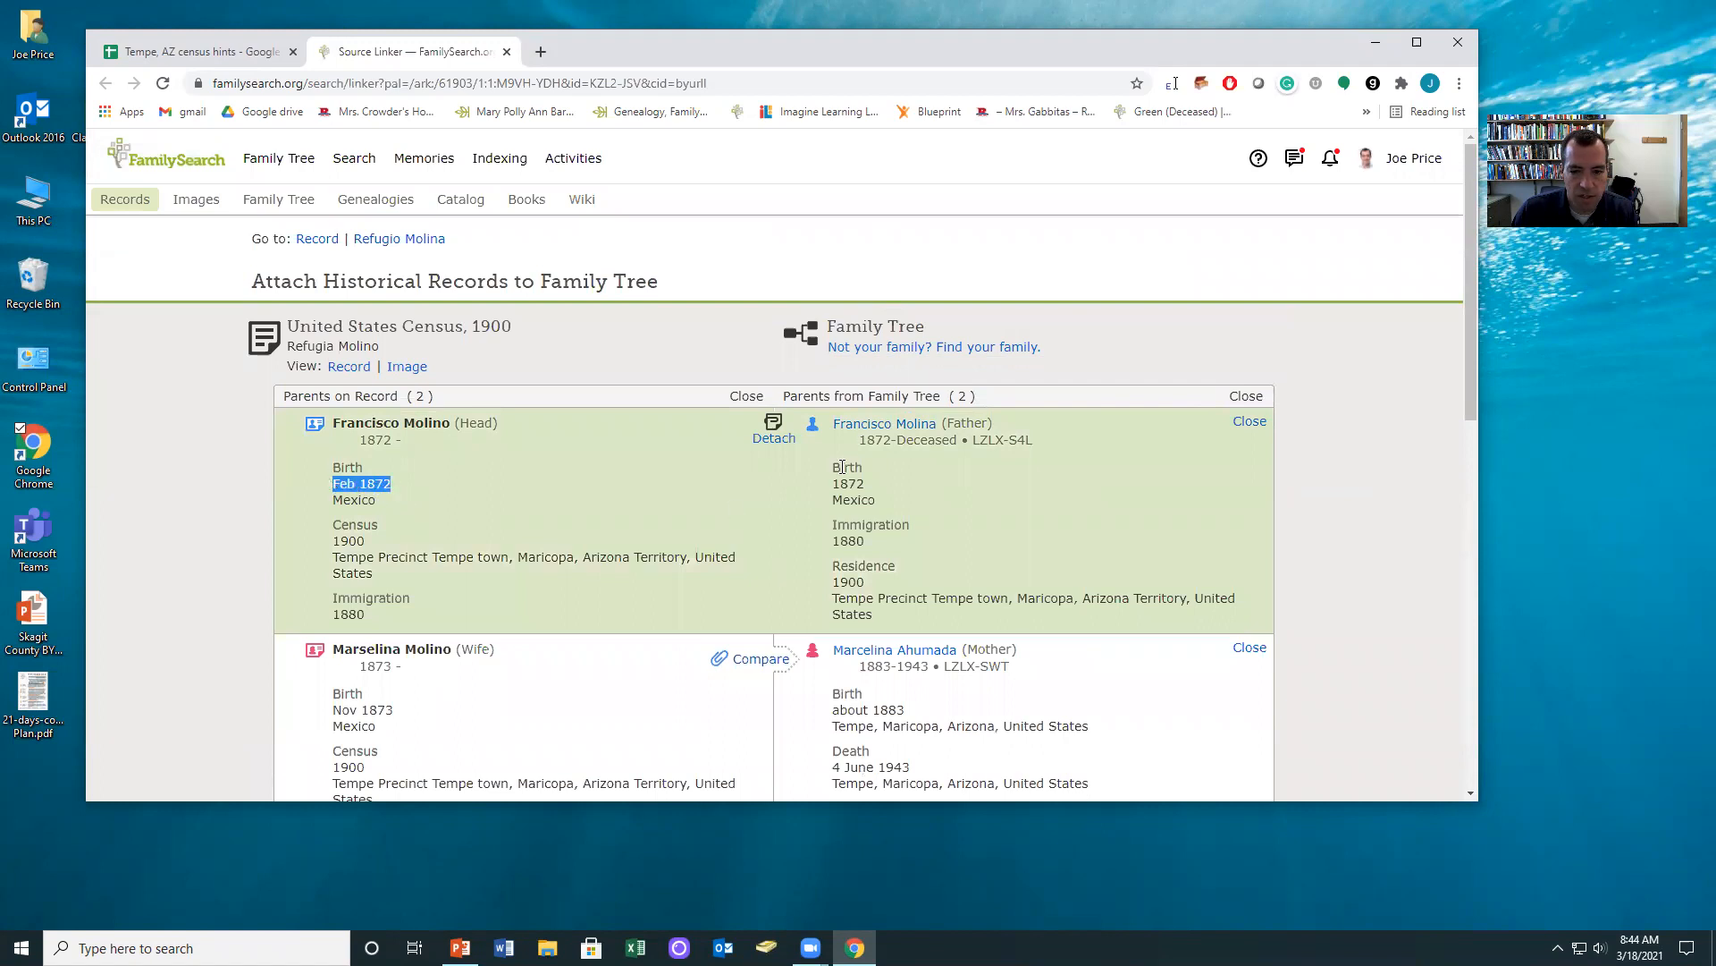
click(881, 425)
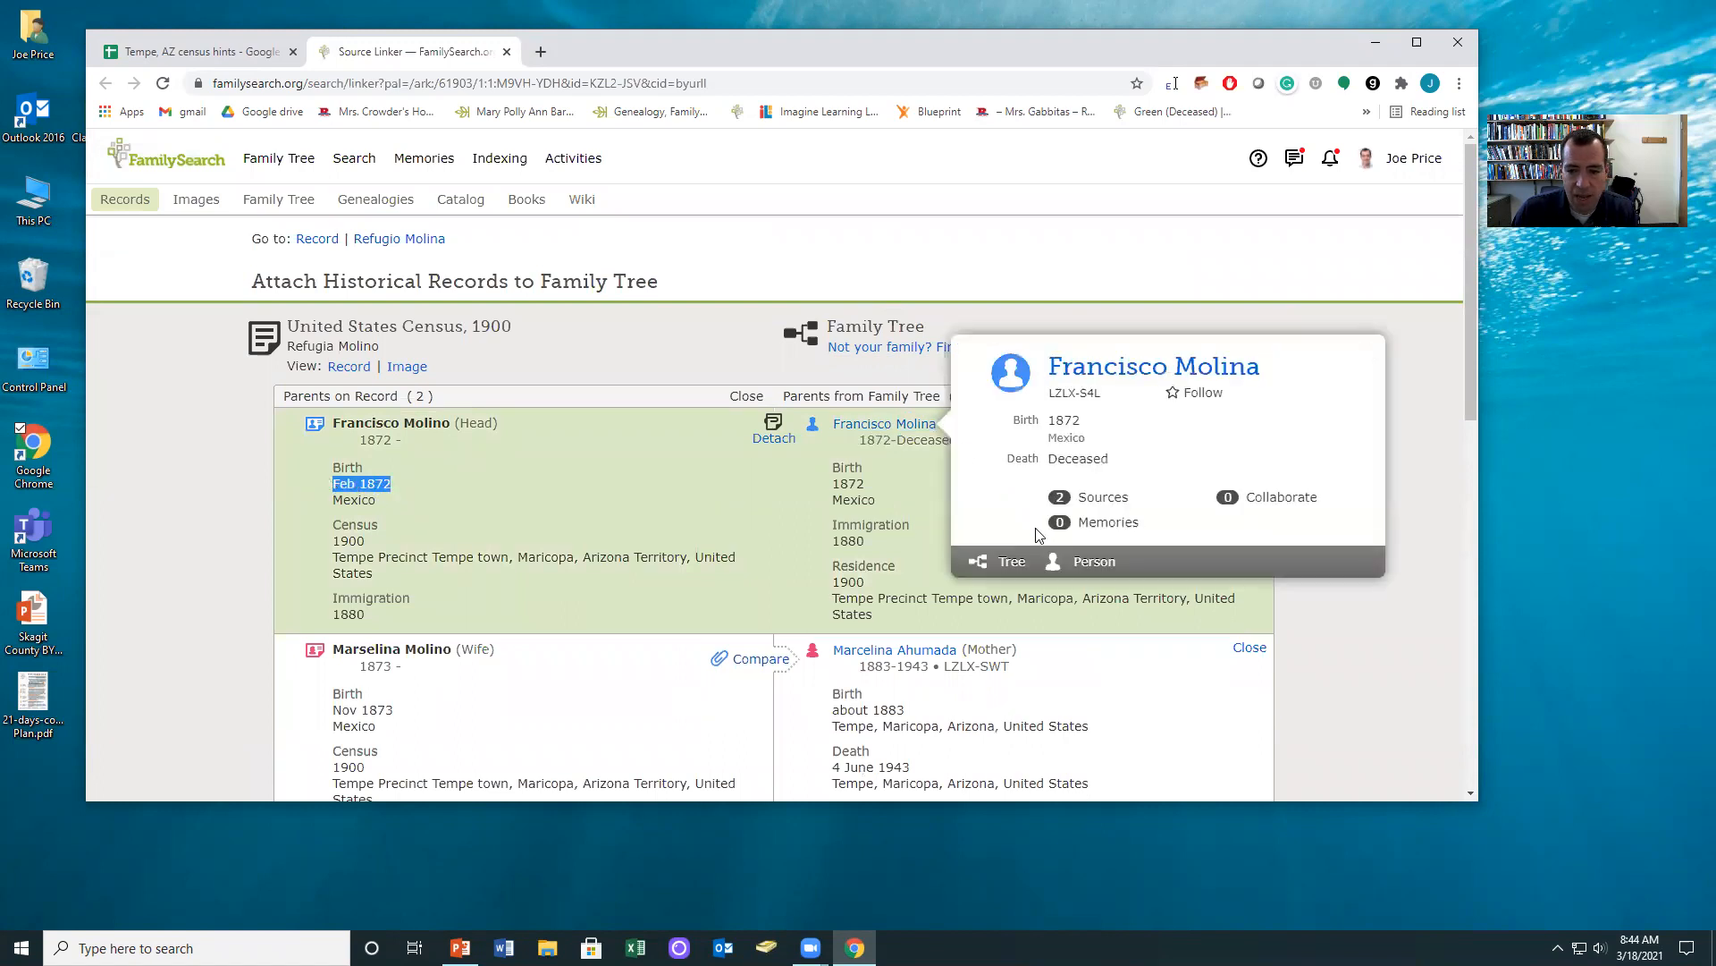
right_click(1107, 569)
click(1154, 579)
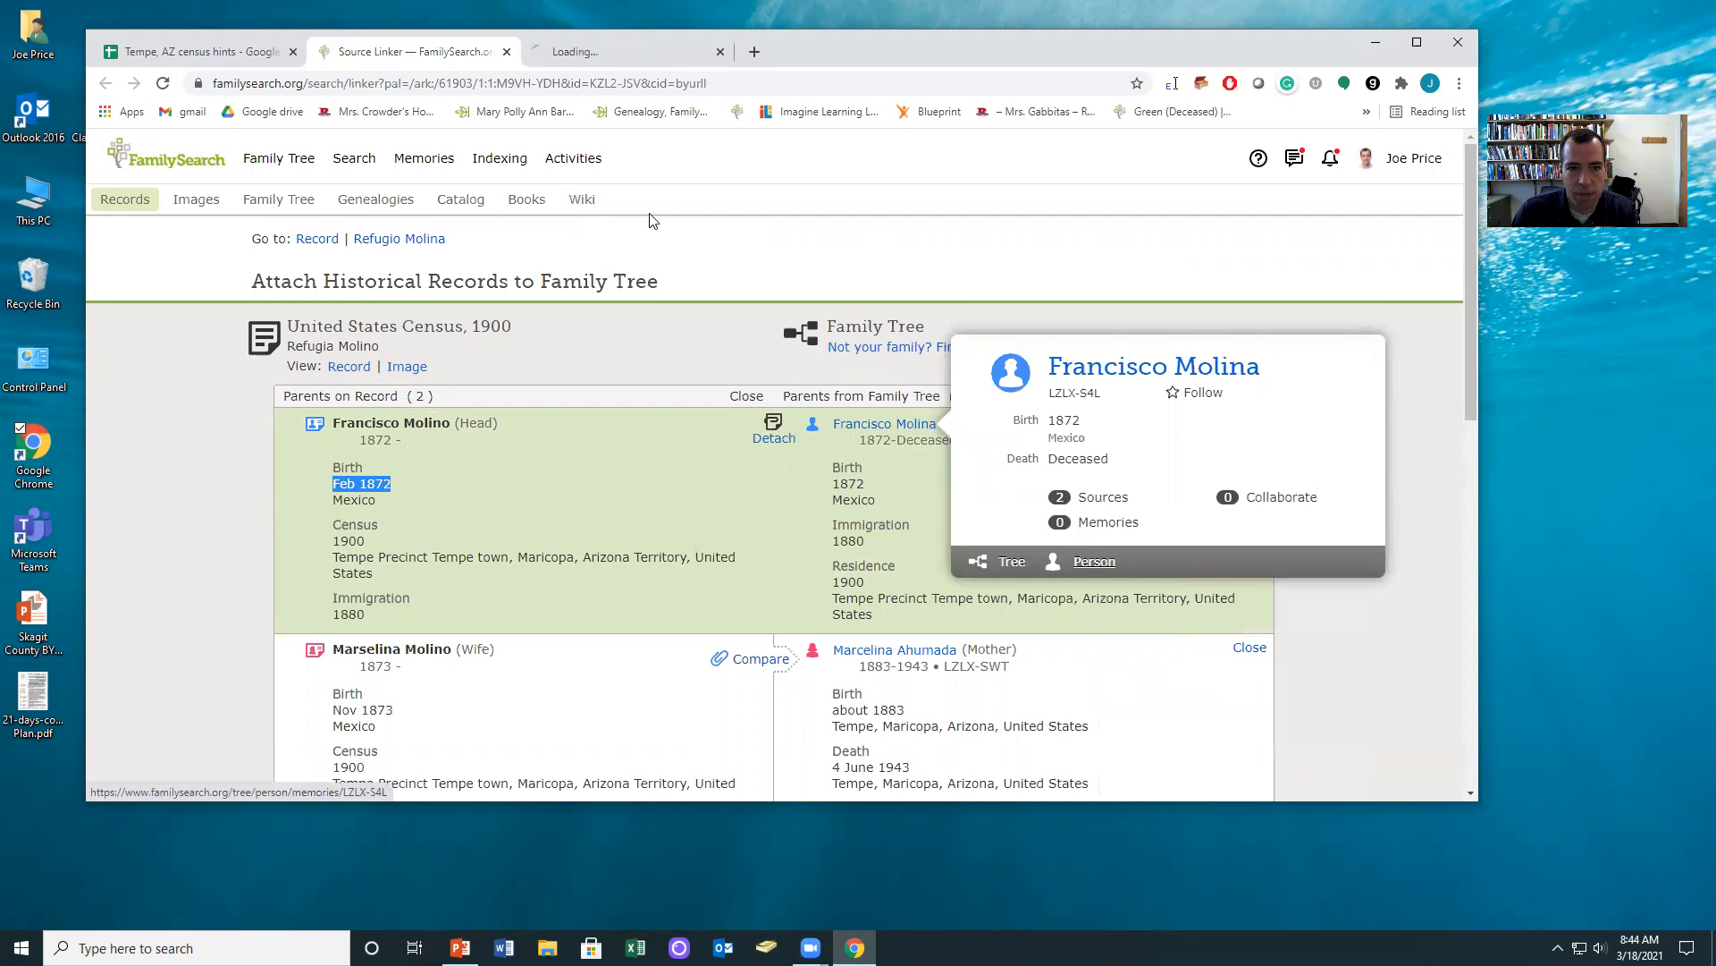
On the father's person page, set his birth date to February 1872, keep Mexico as the birthplace, and save
click(572, 52)
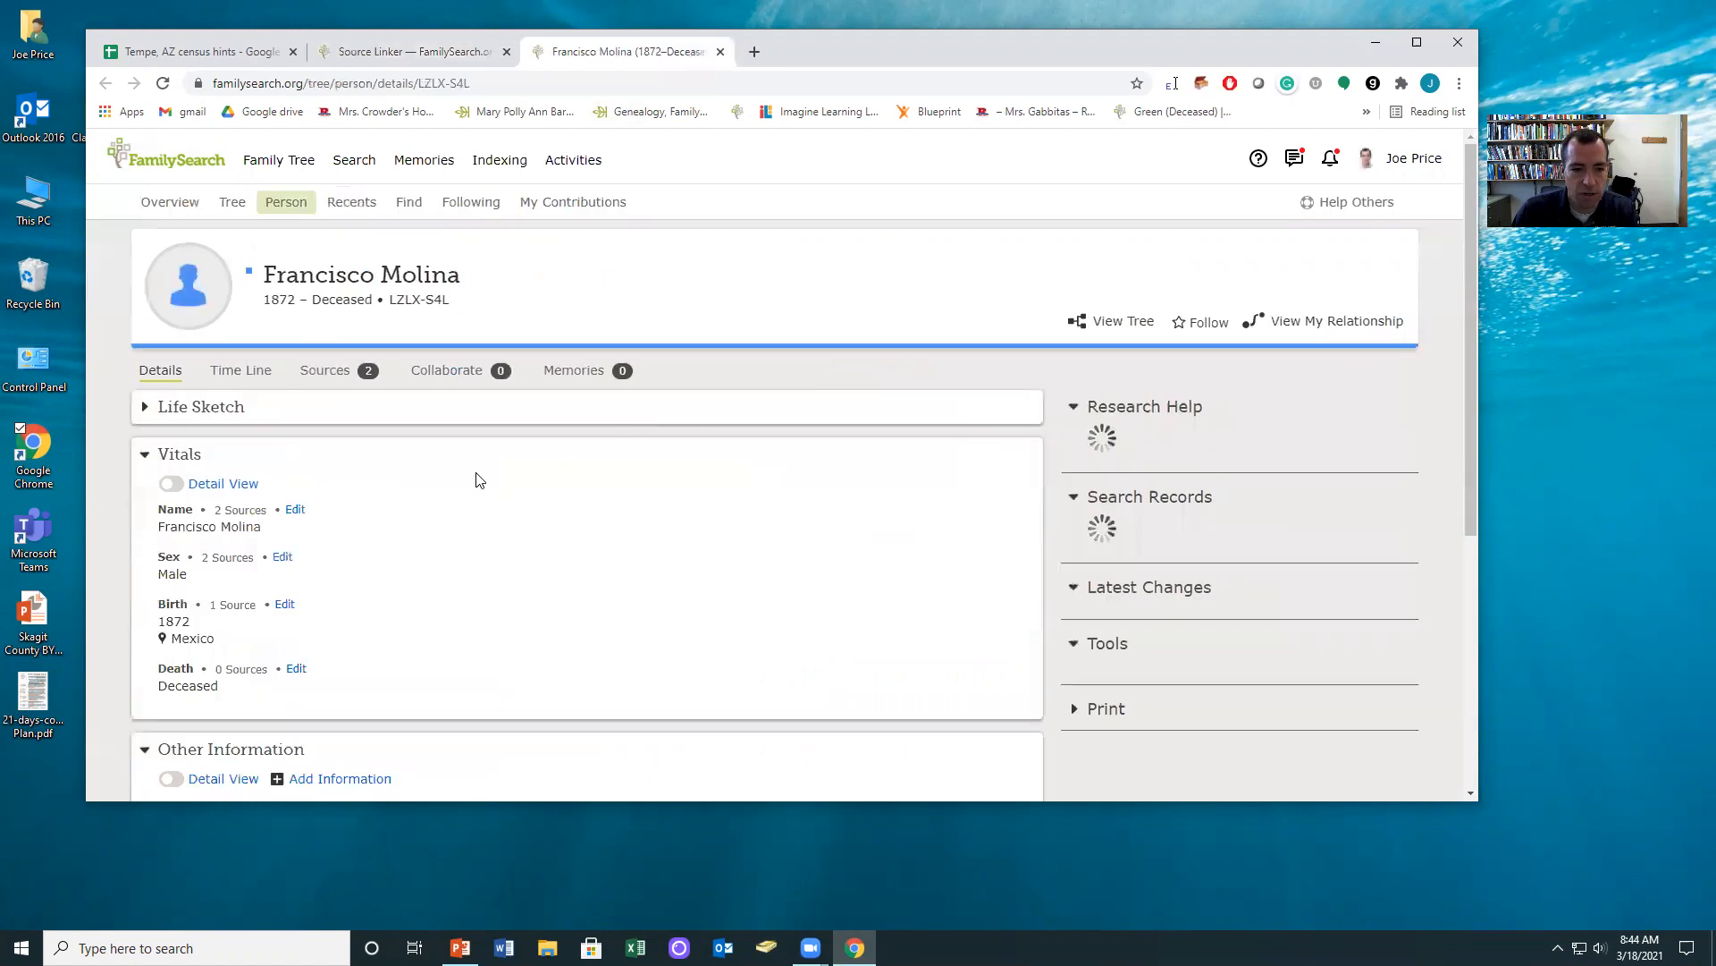
click(285, 604)
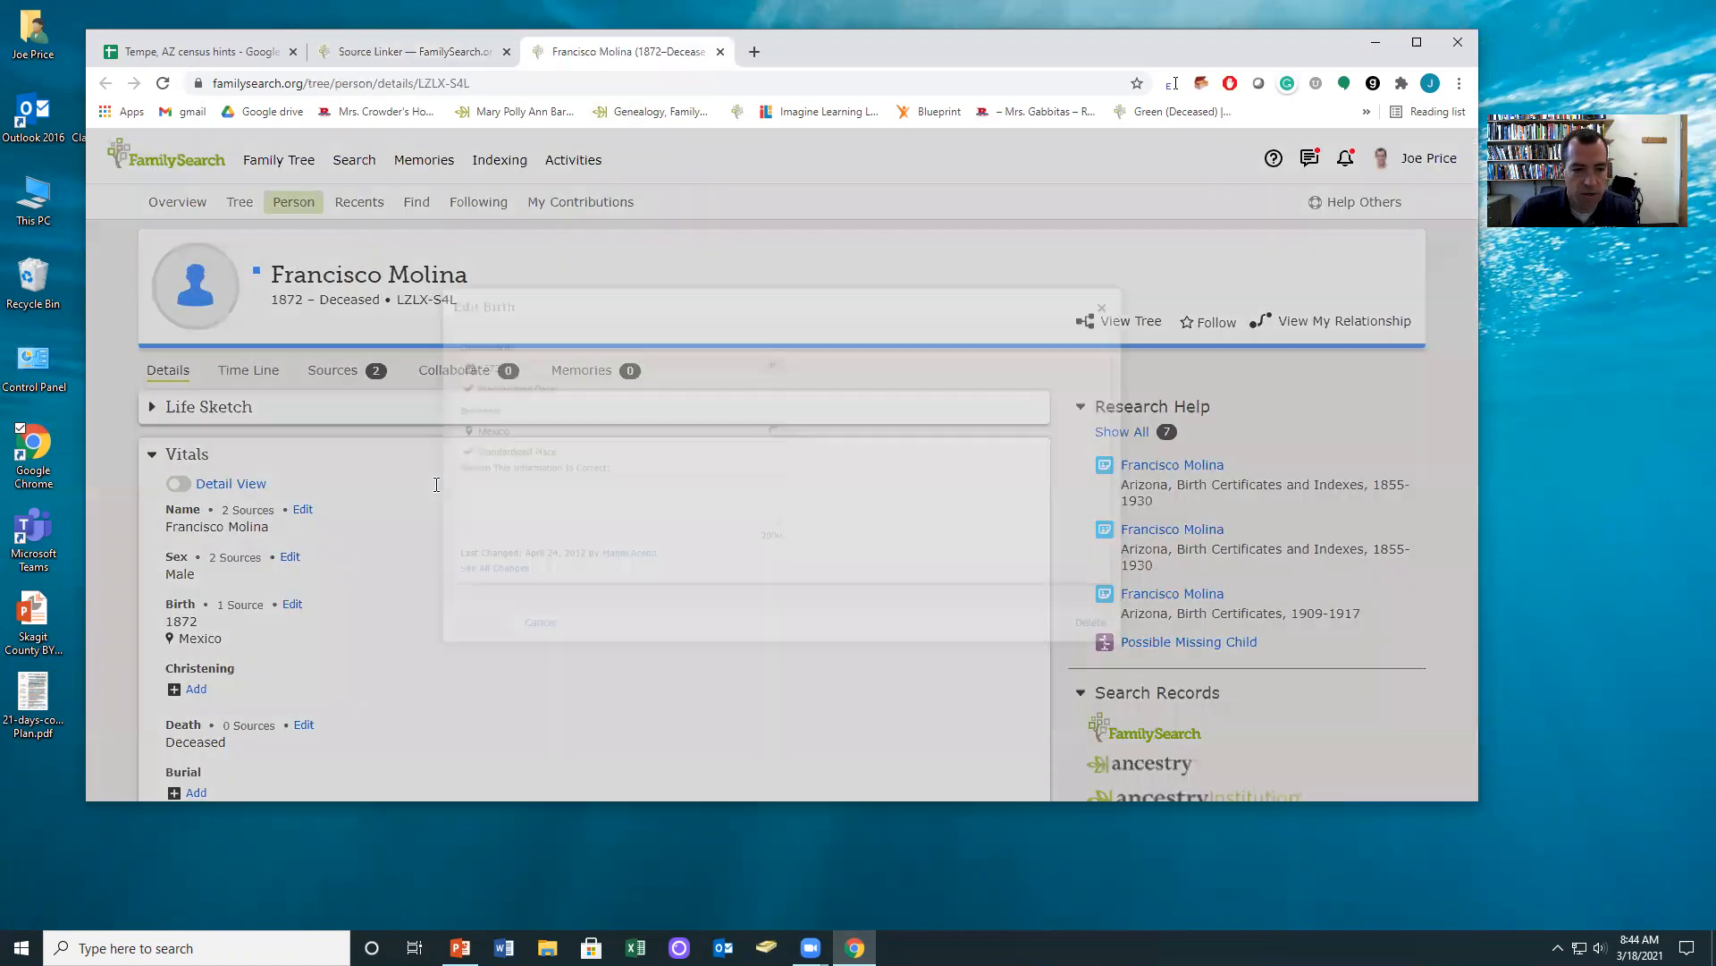
click(447, 385)
text(Feb 1872)
click(441, 455)
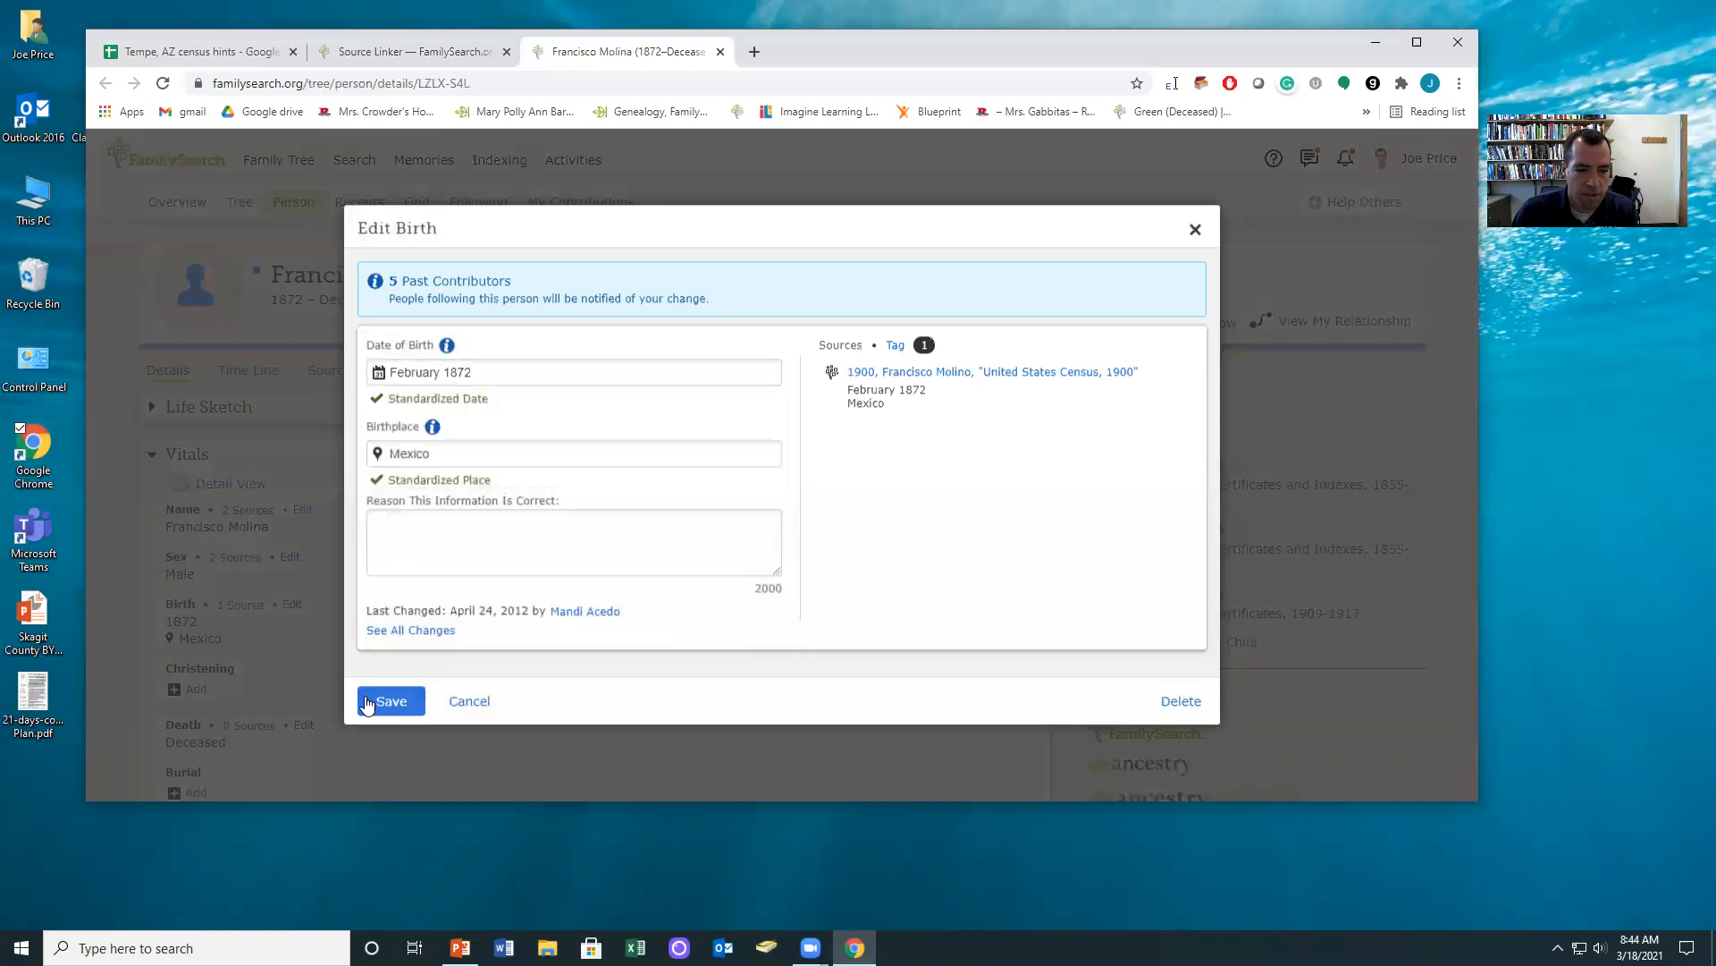
click(370, 710)
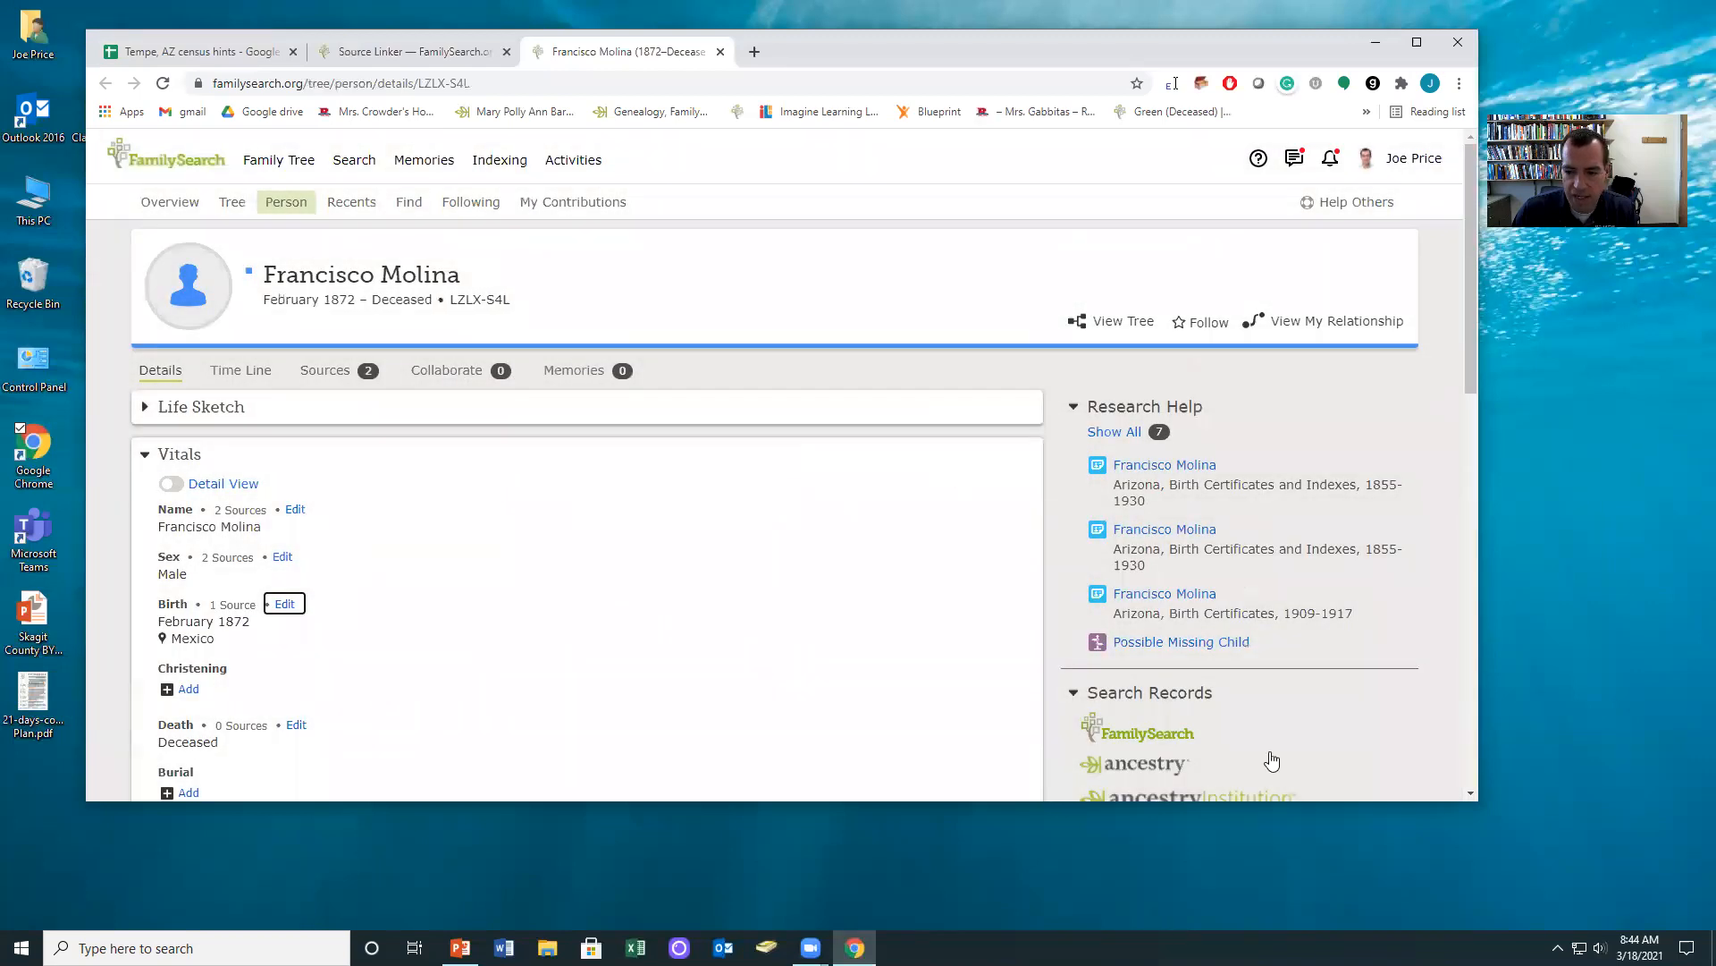
Return to the Source Linker, copy the wife's Nov 1873 birth date, and attach the 1900 census to the mother
click(421, 54)
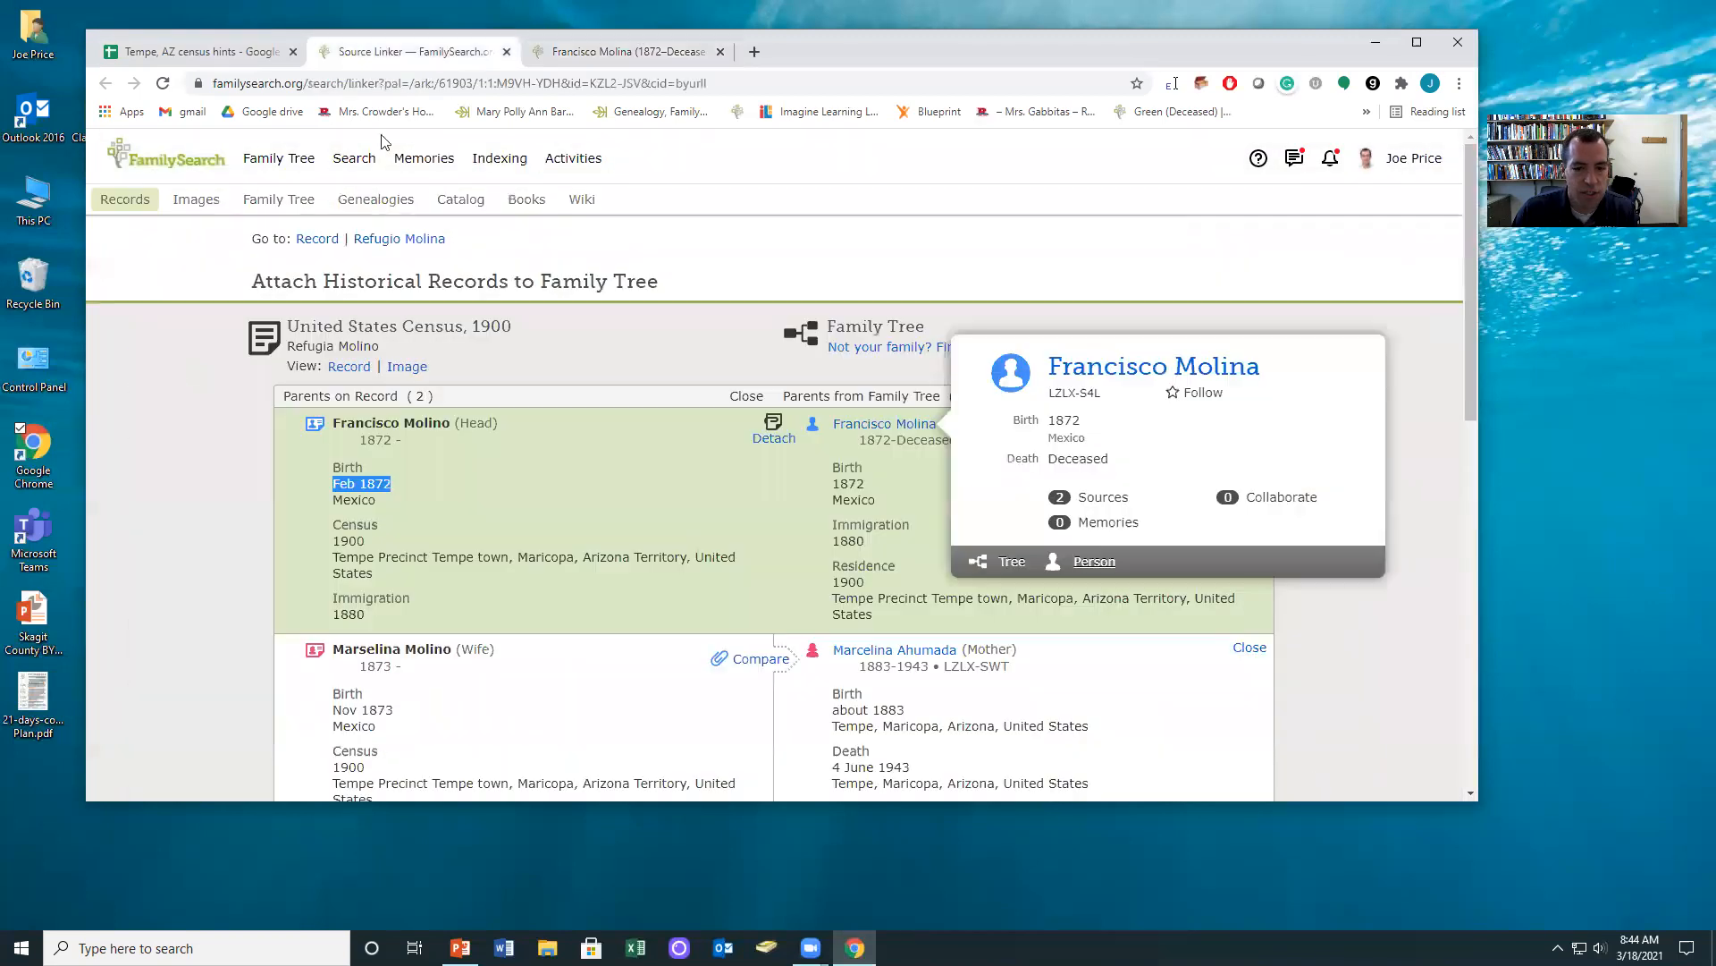
scroll(796, 623, down, 1)
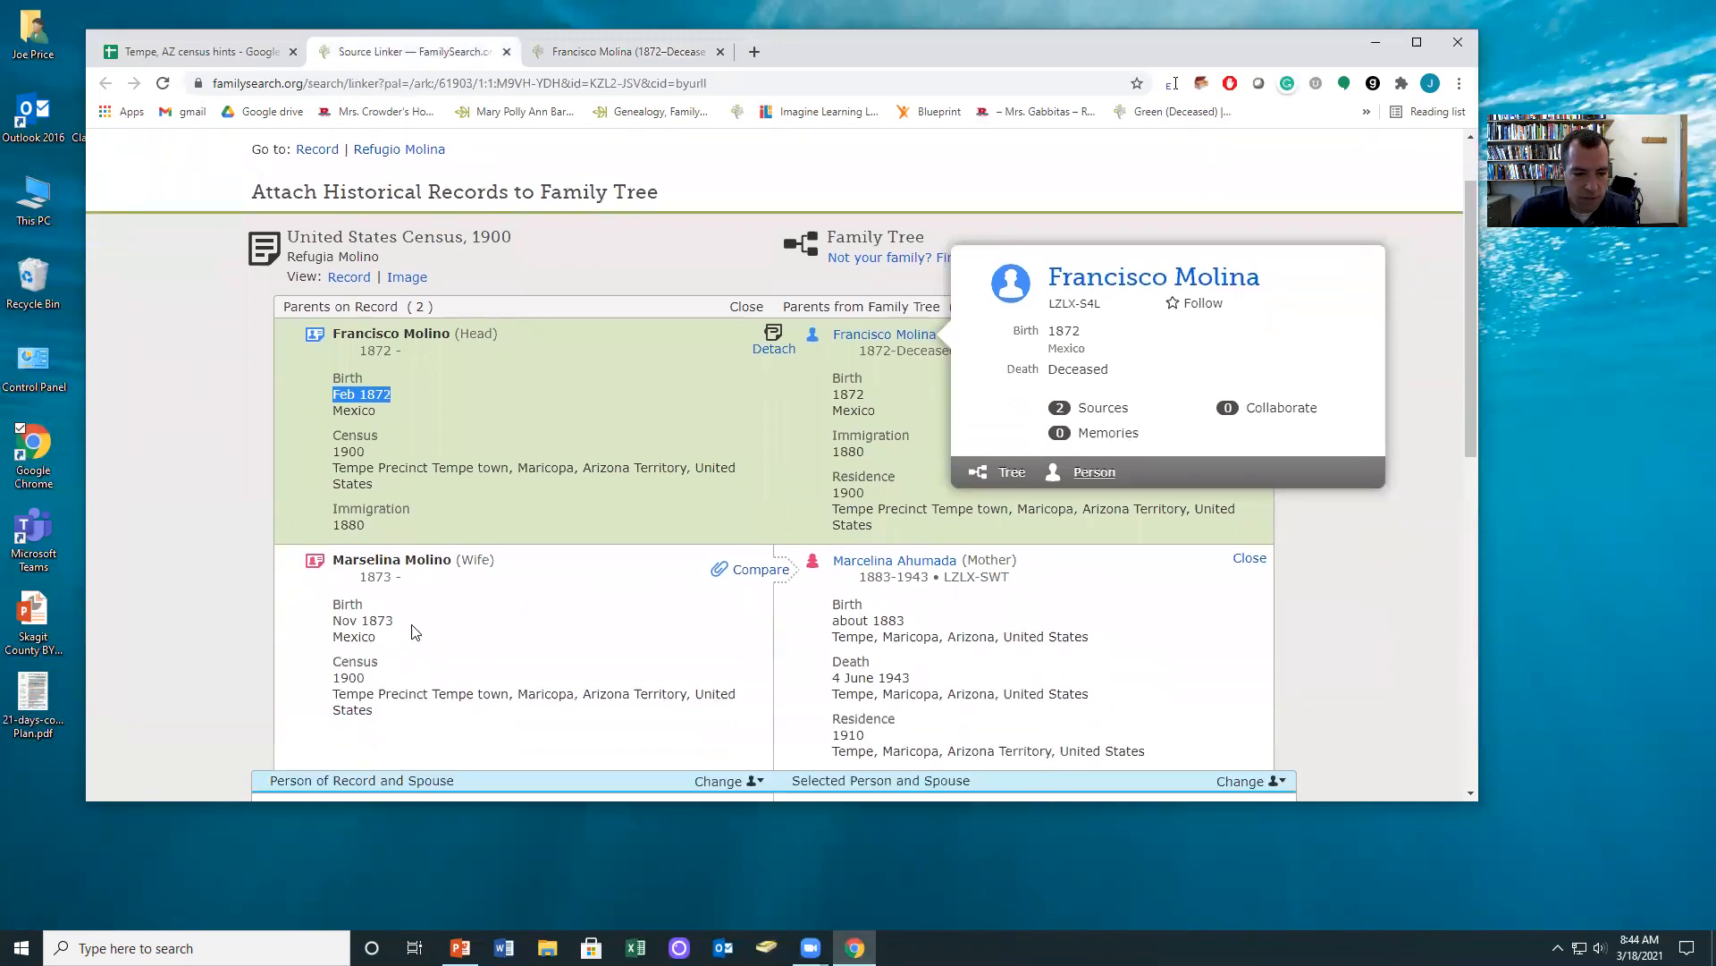
drag(412, 624, 324, 617)
click(742, 569)
click(775, 501)
click(1149, 729)
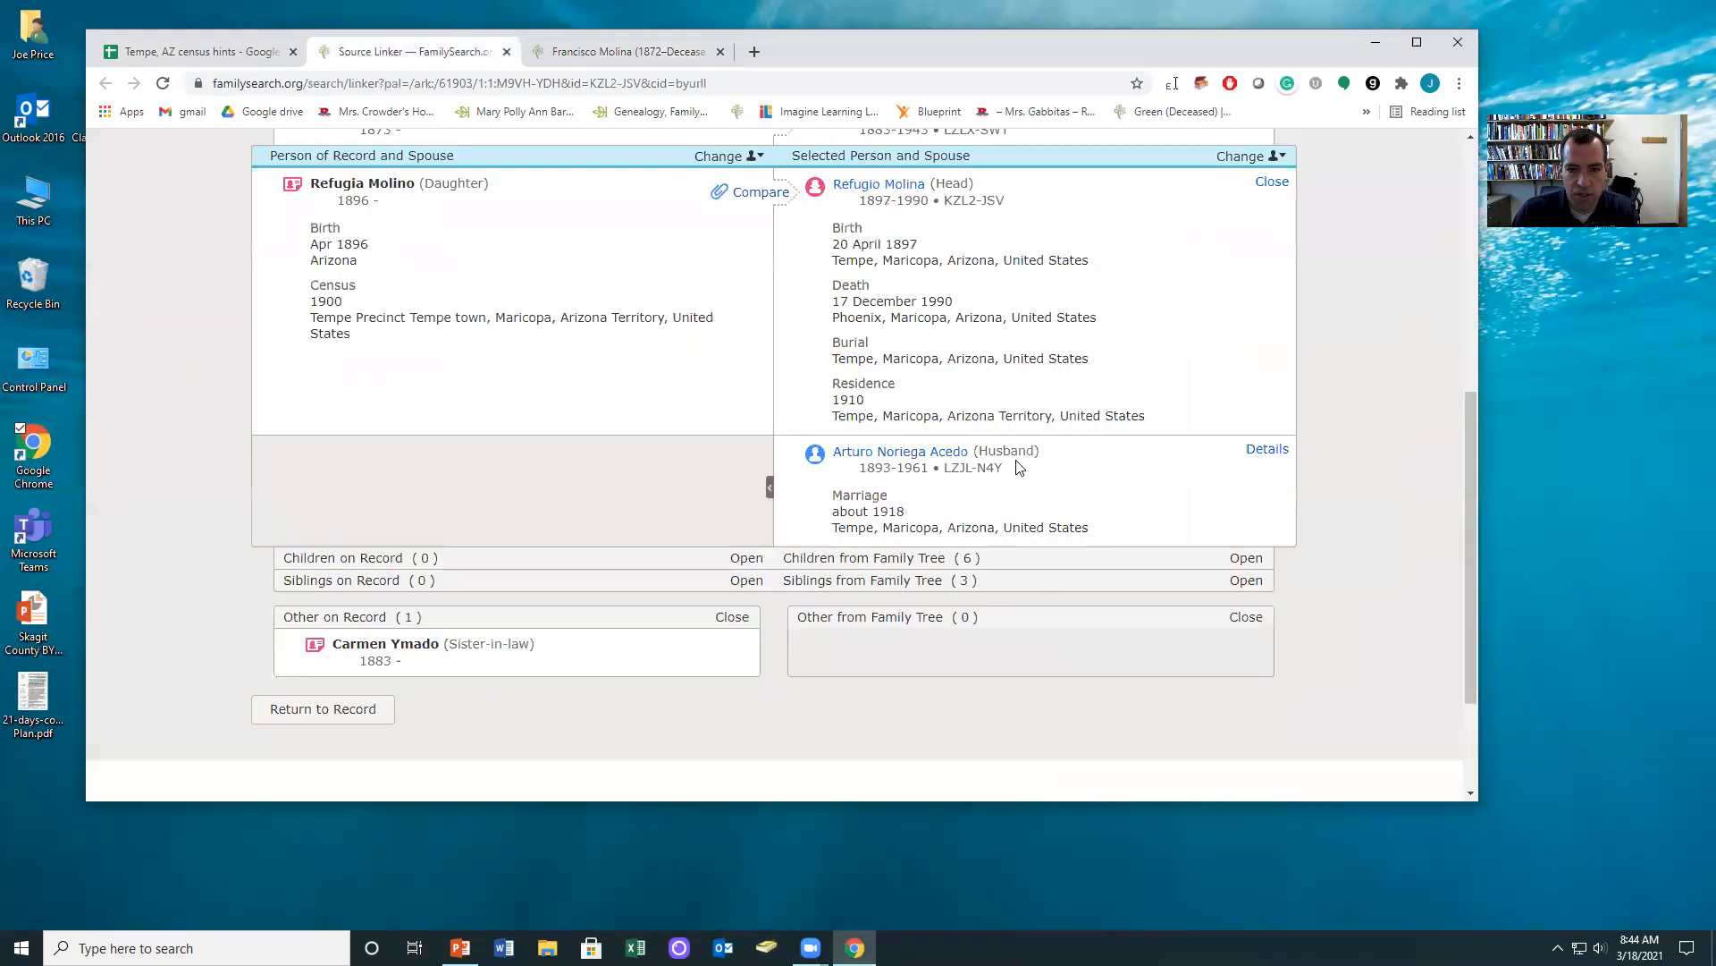
Open the mother's person page in a new tab and save her birth date as November 1873
scroll(1019, 466, up, 2)
mouse_move(894, 292)
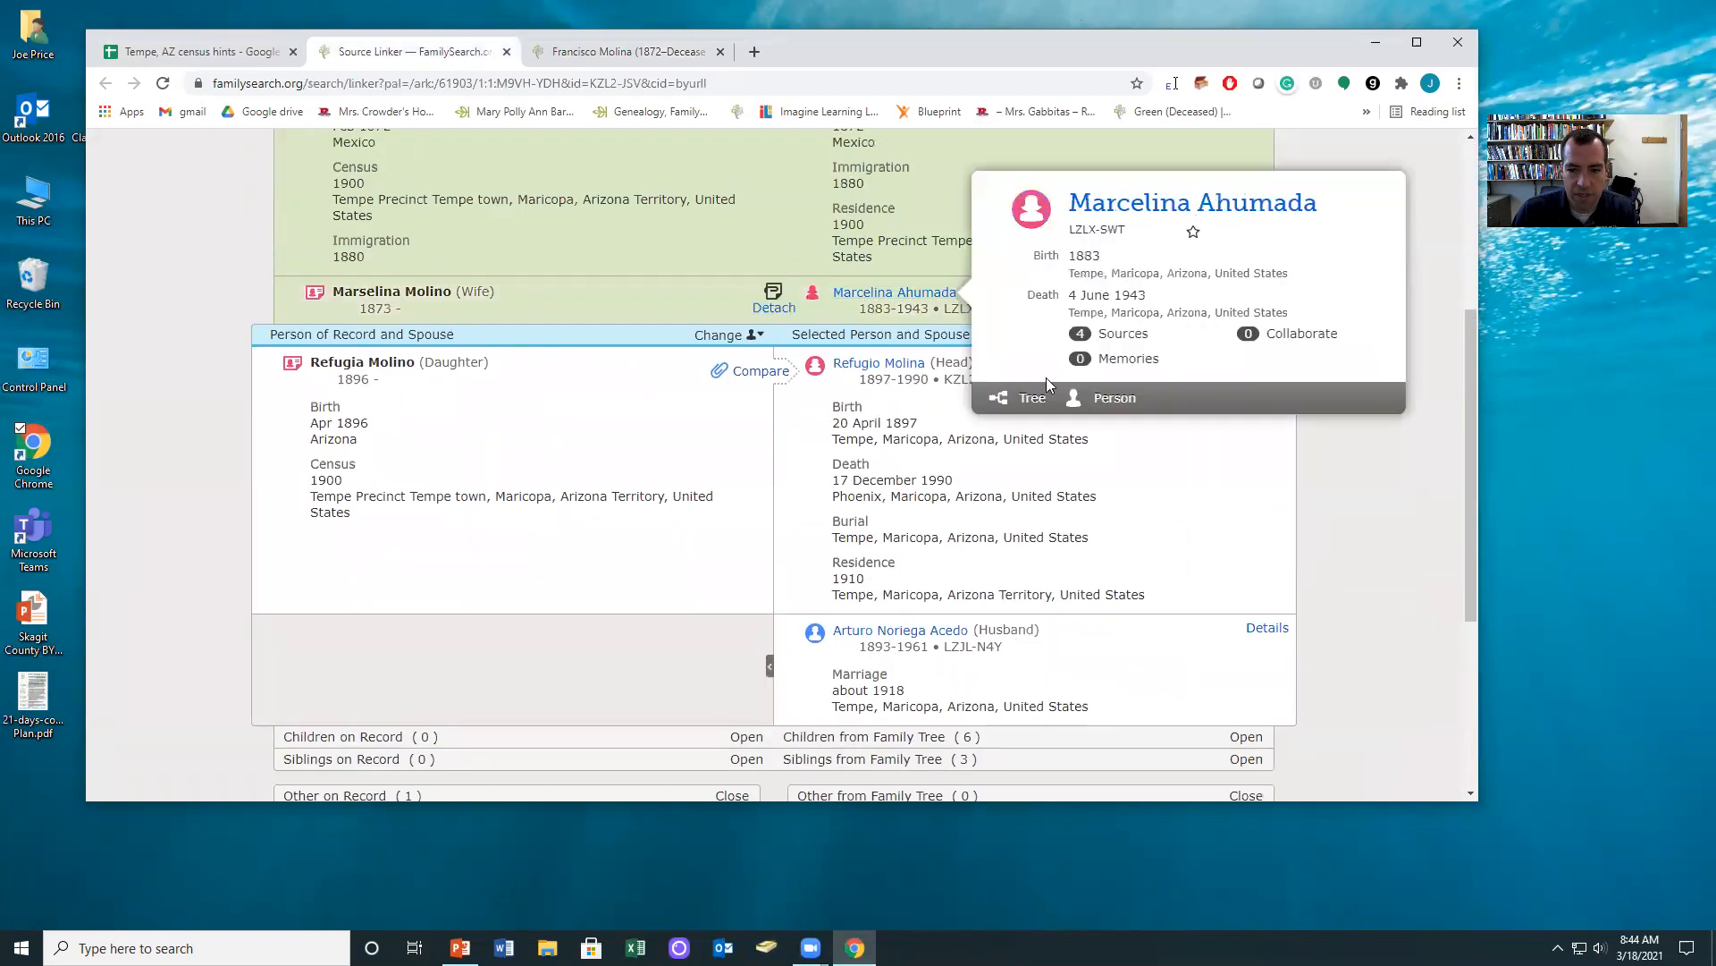
right_click(1106, 411)
click(1166, 421)
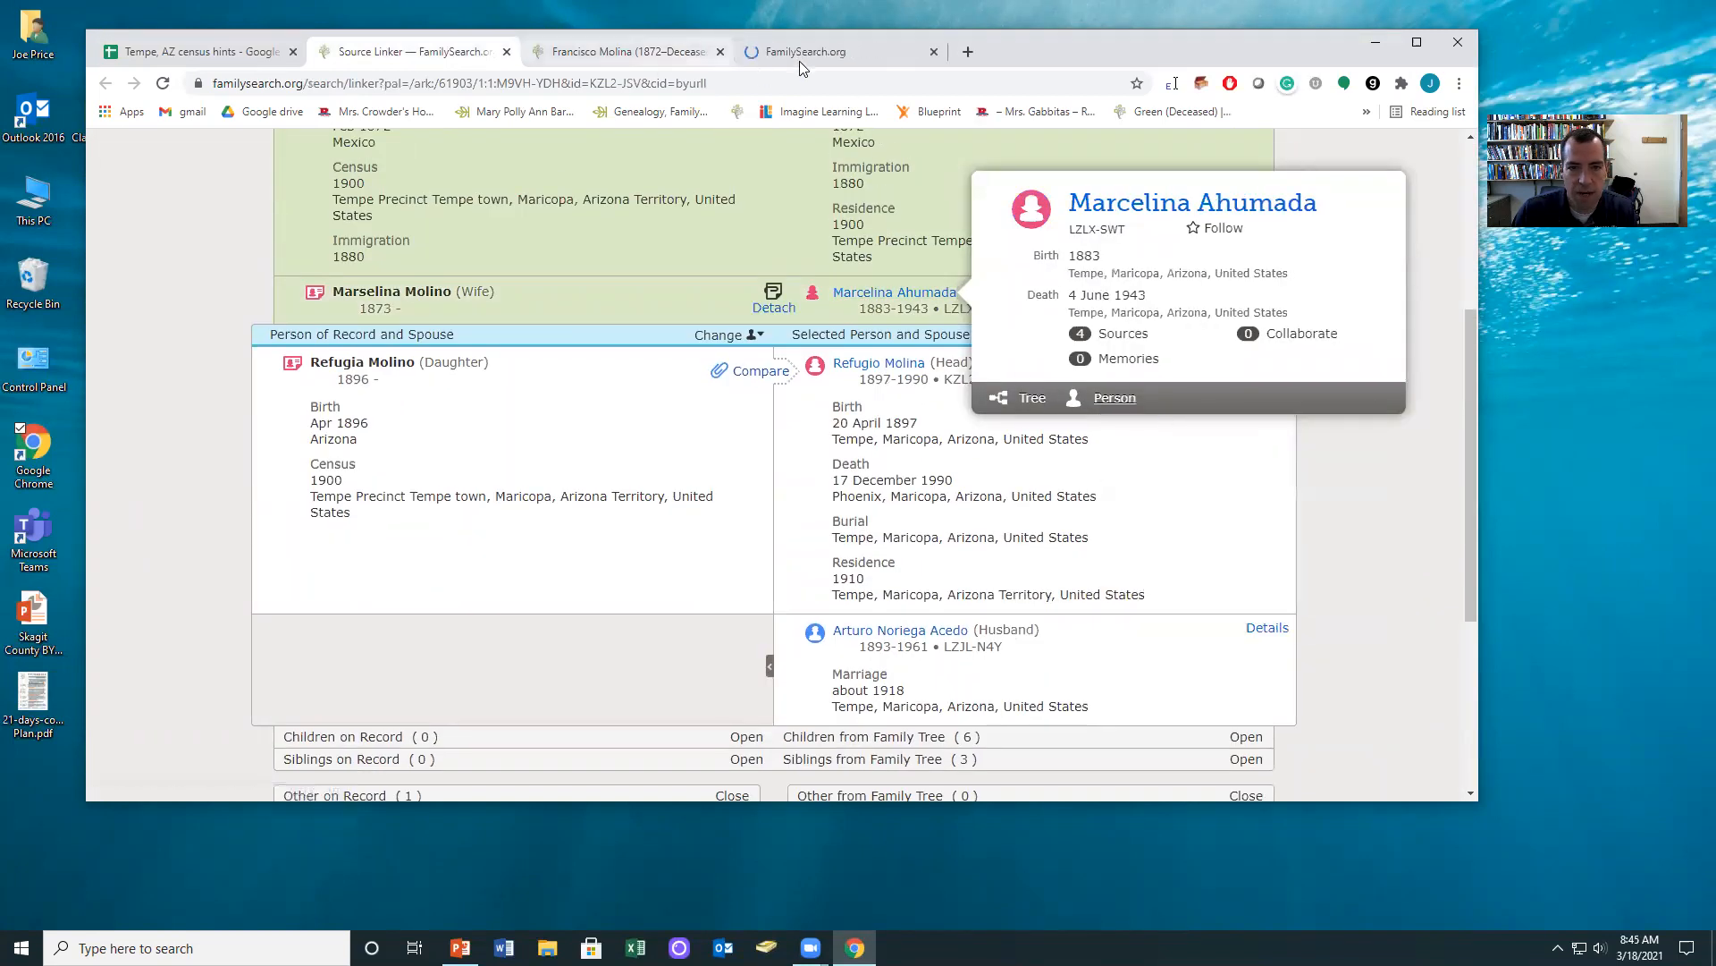
click(800, 61)
click(288, 607)
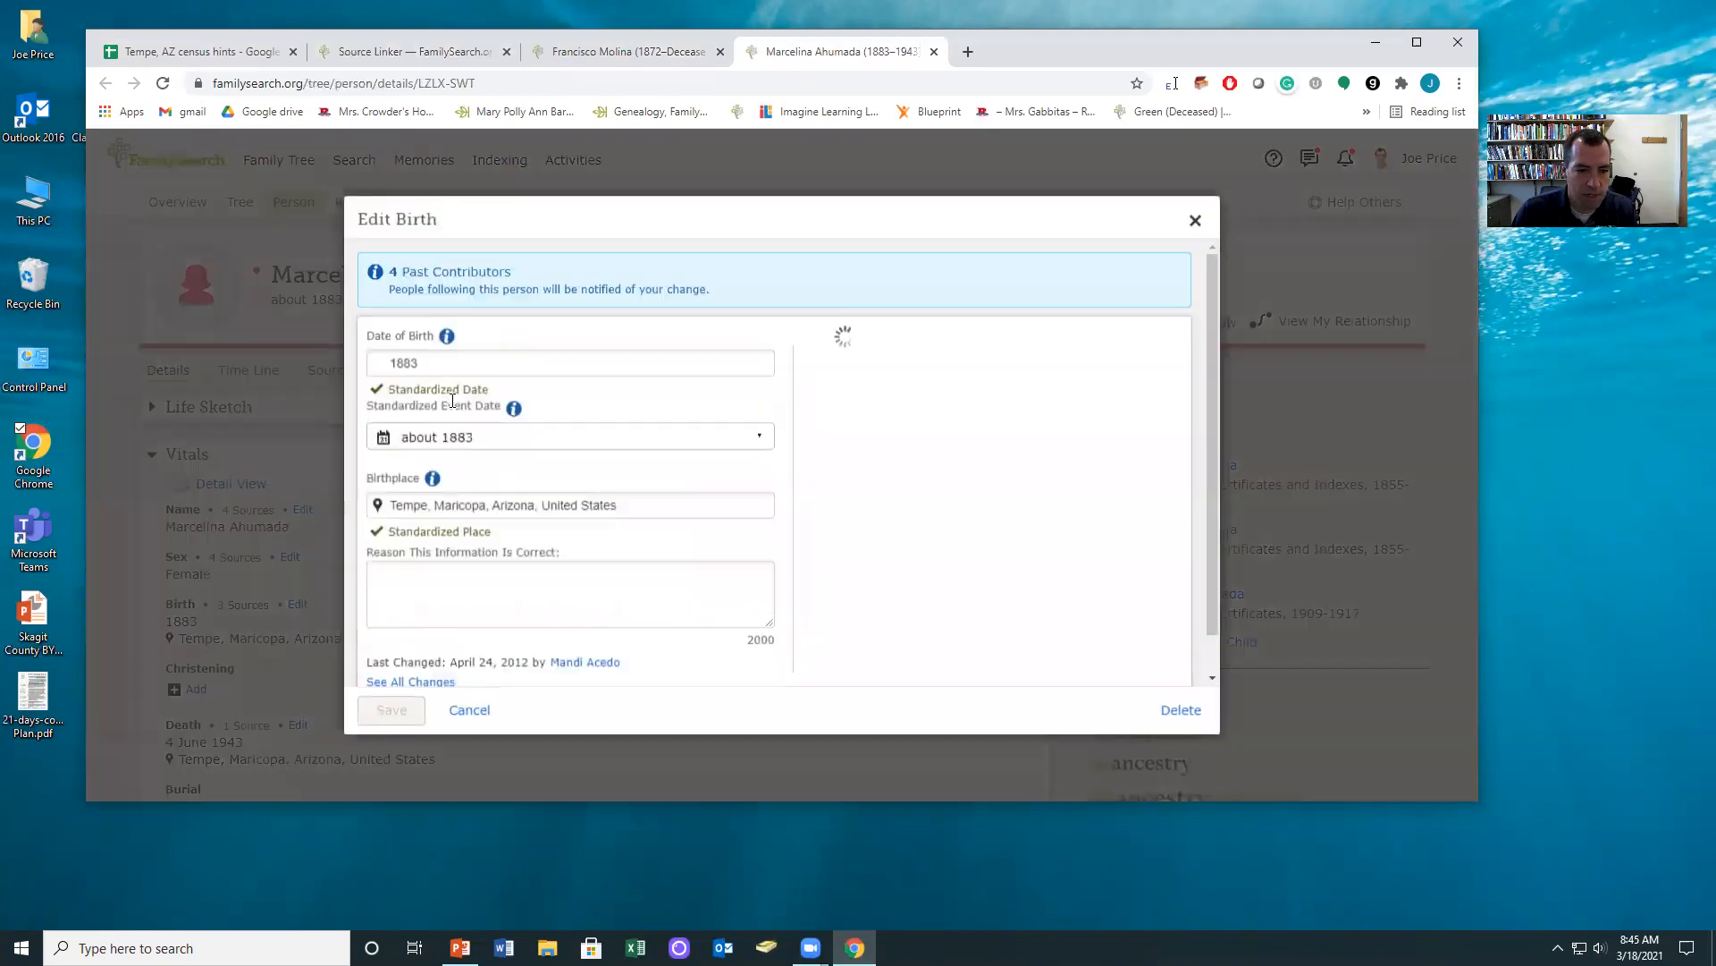
drag(433, 364, 290, 358)
text(Nov 1873)
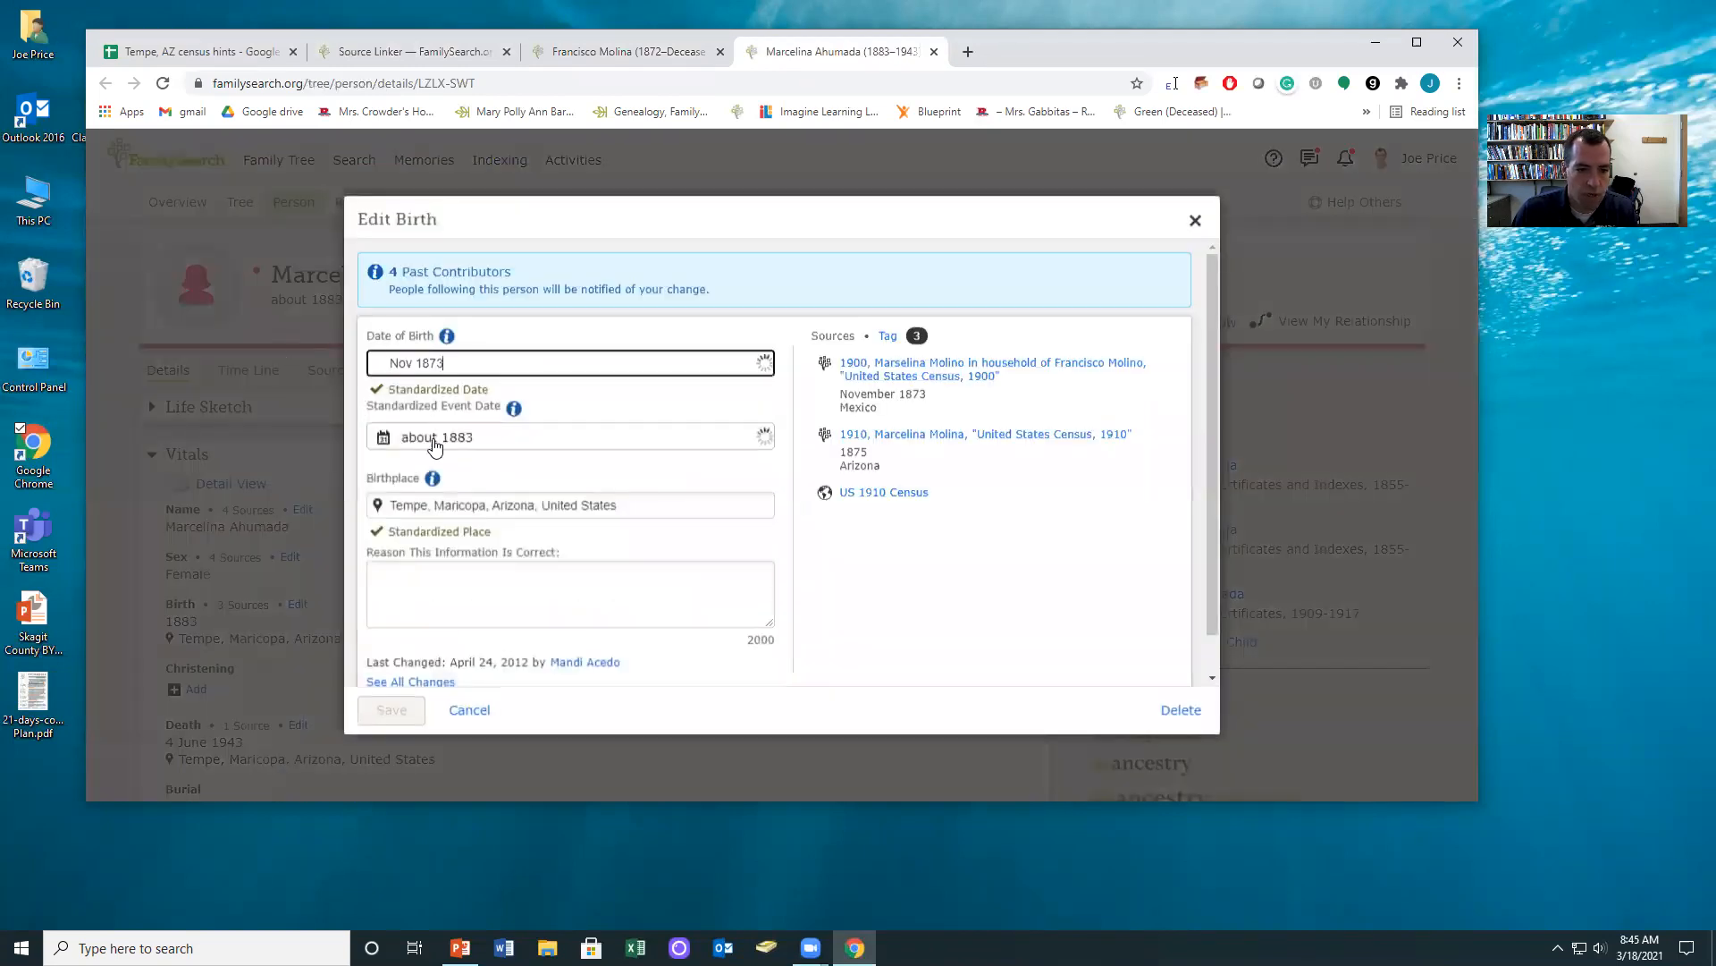
click(434, 448)
click(391, 709)
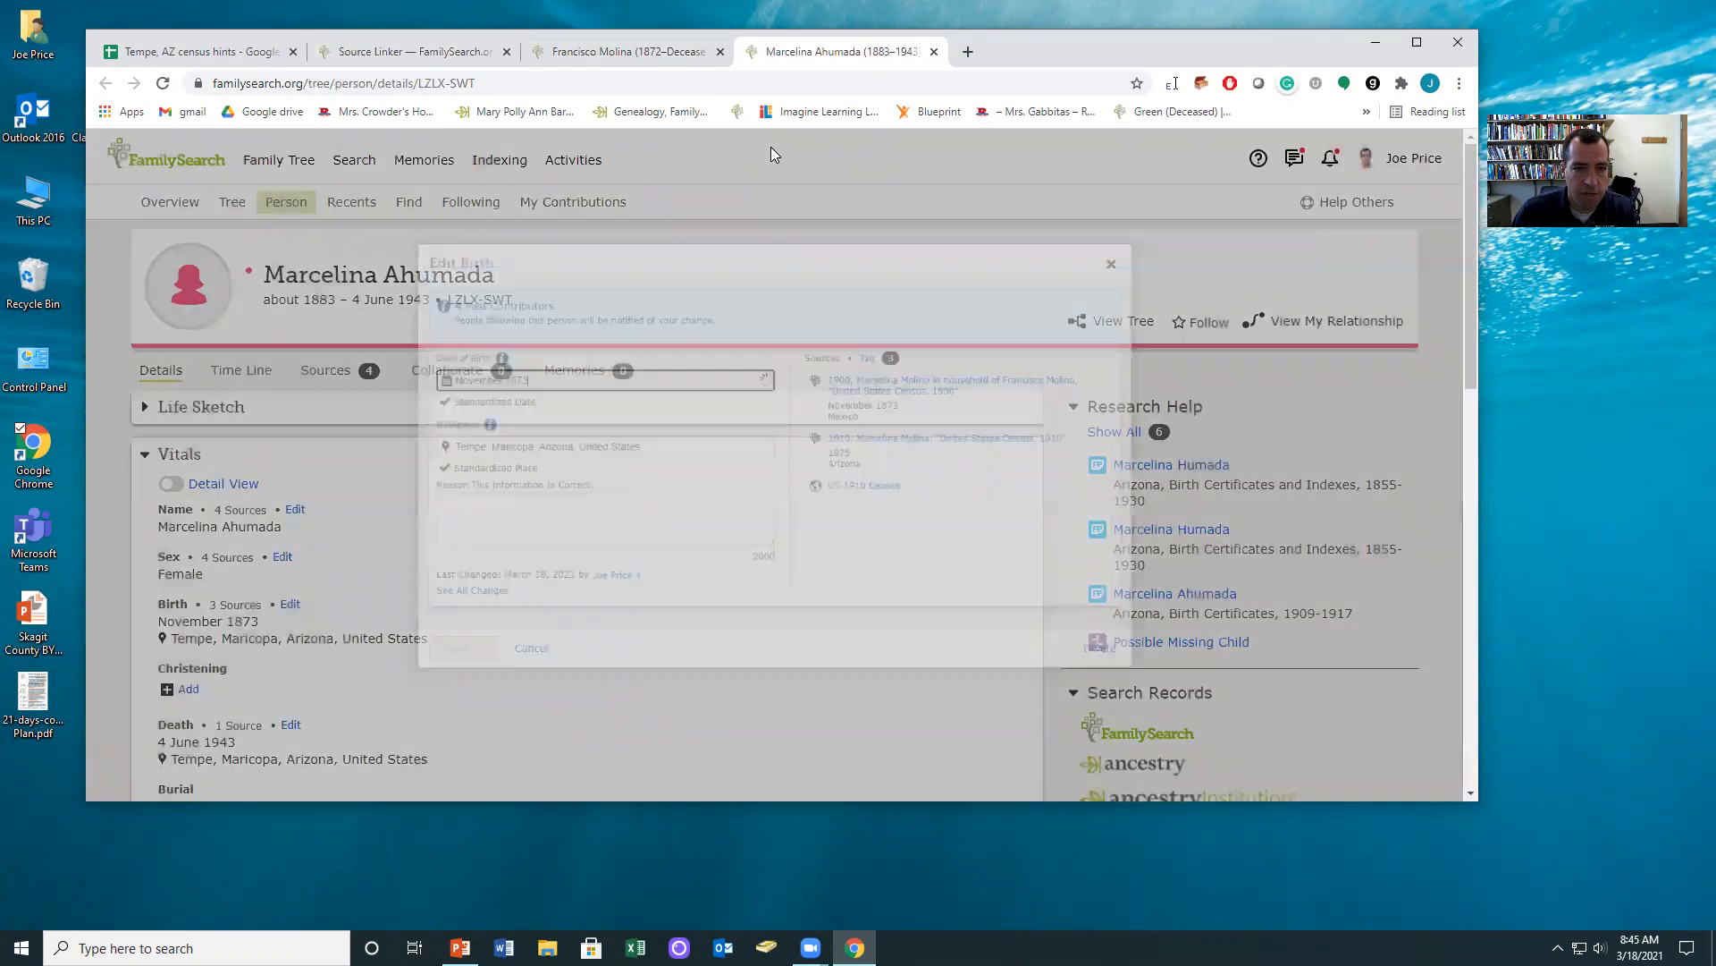
Return to the Source Linker and attach the 1900 census to the focus daughter, adding her 1900 Tempe Precinct residence
click(583, 53)
click(406, 54)
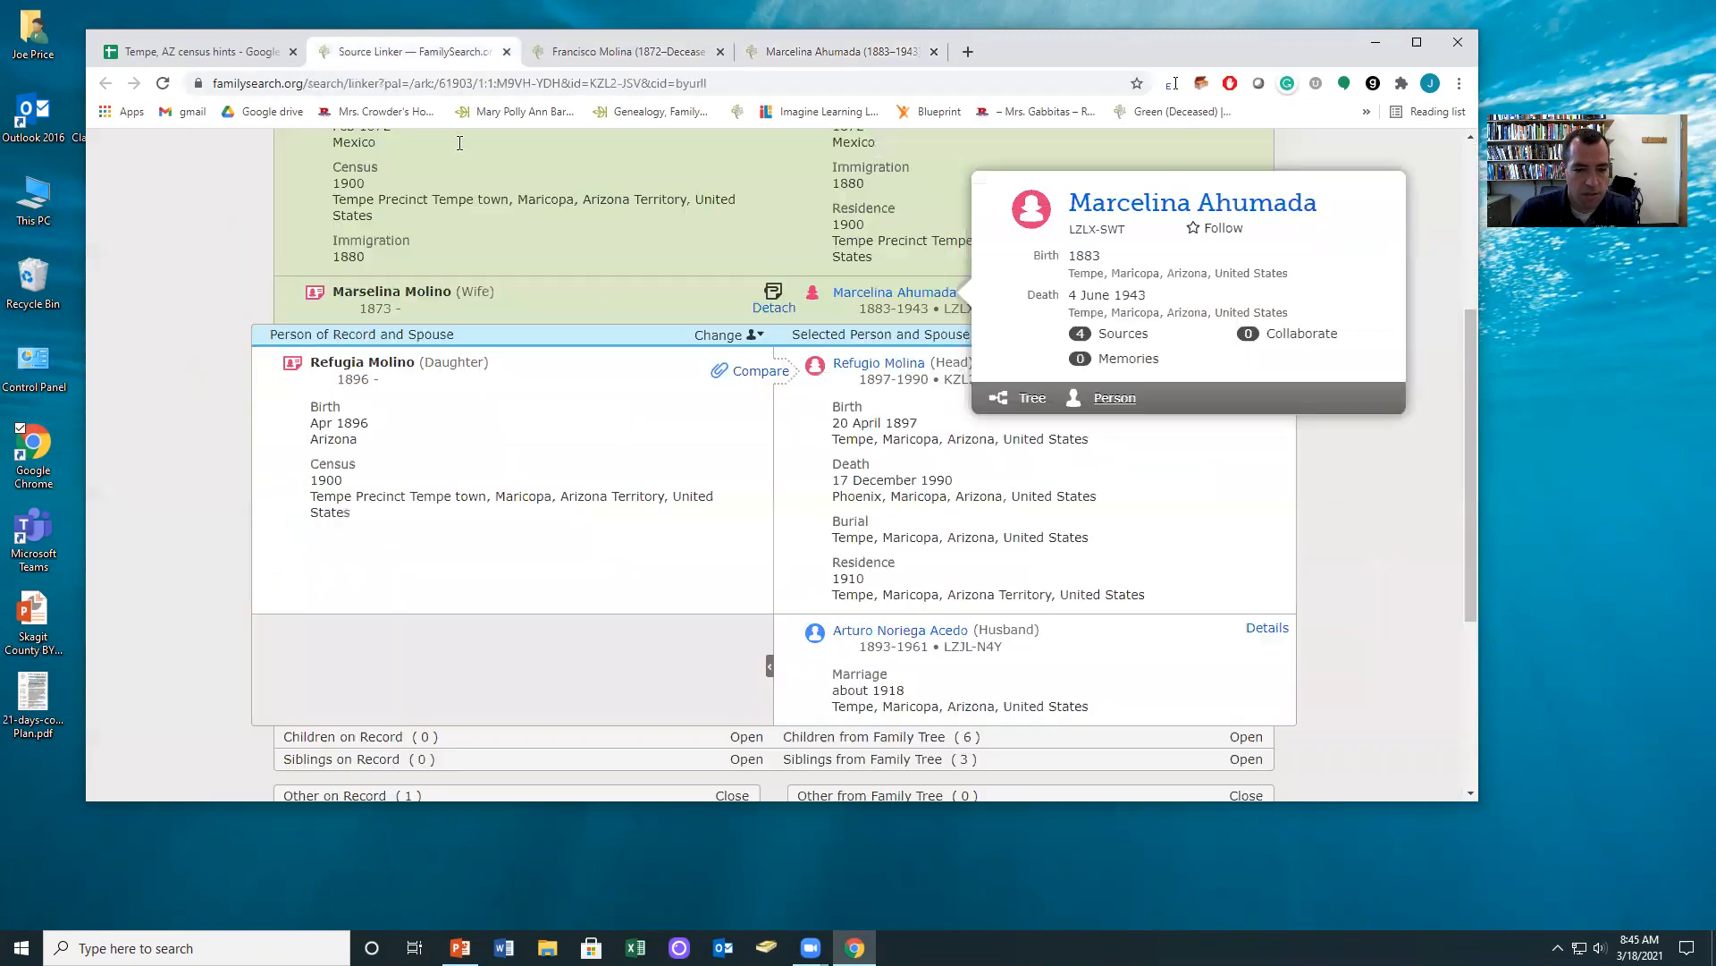
scroll(459, 143, down, 2)
click(760, 192)
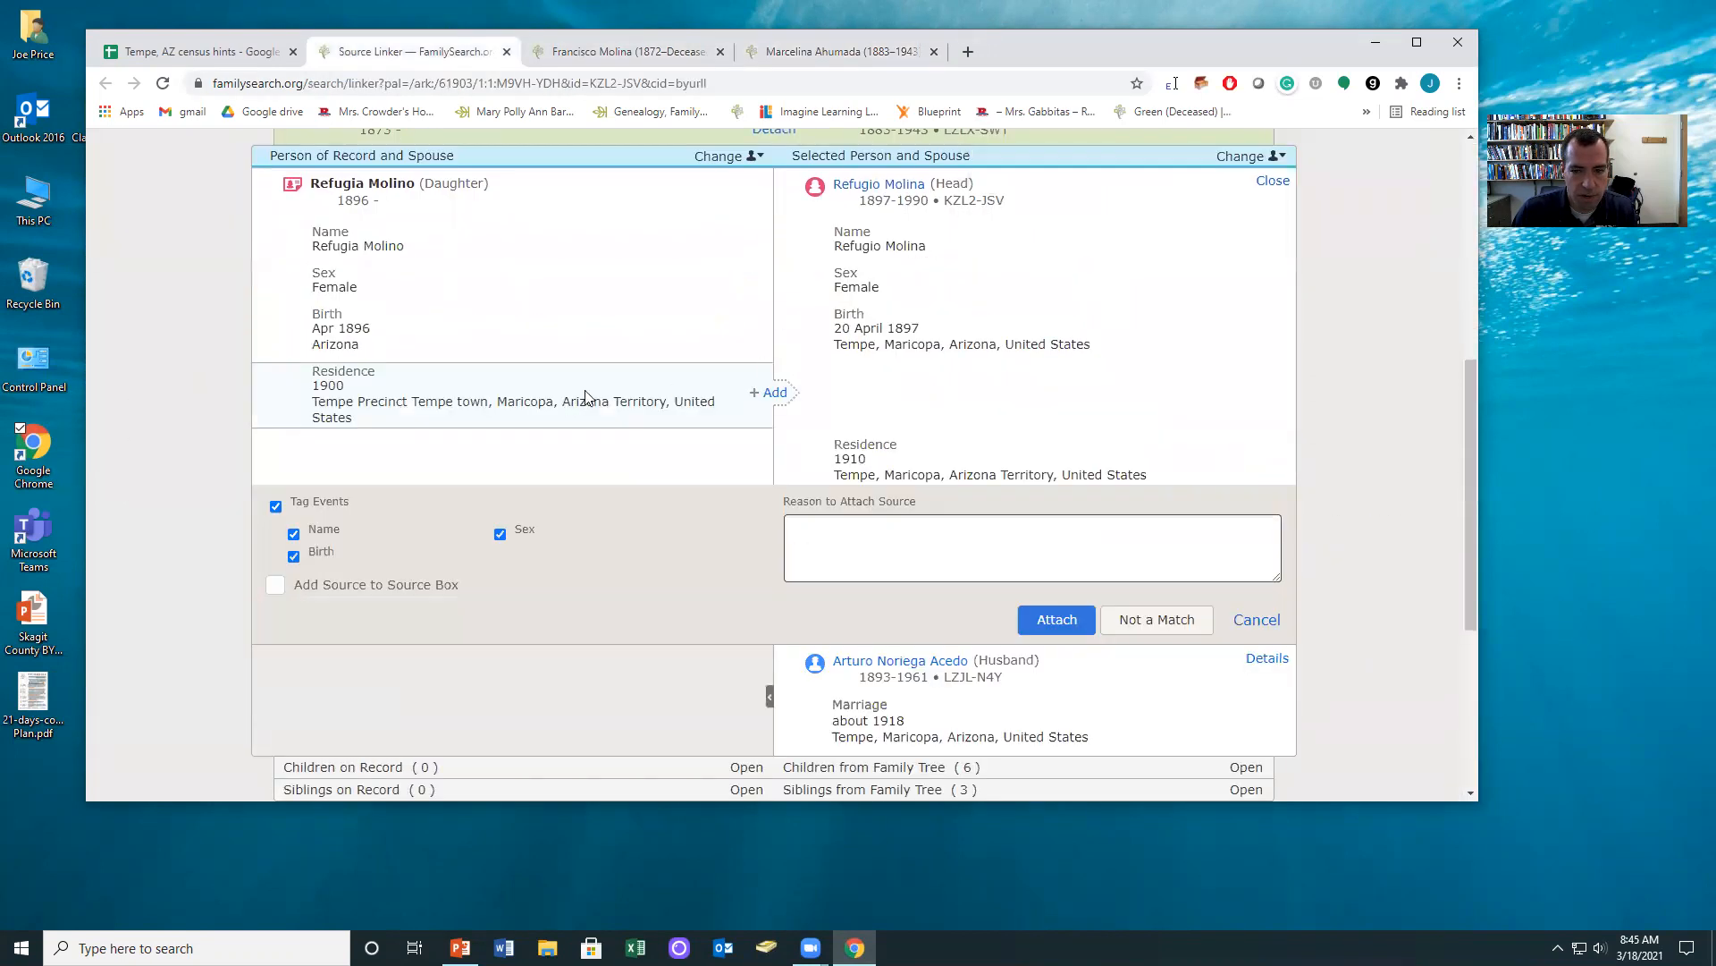
click(770, 392)
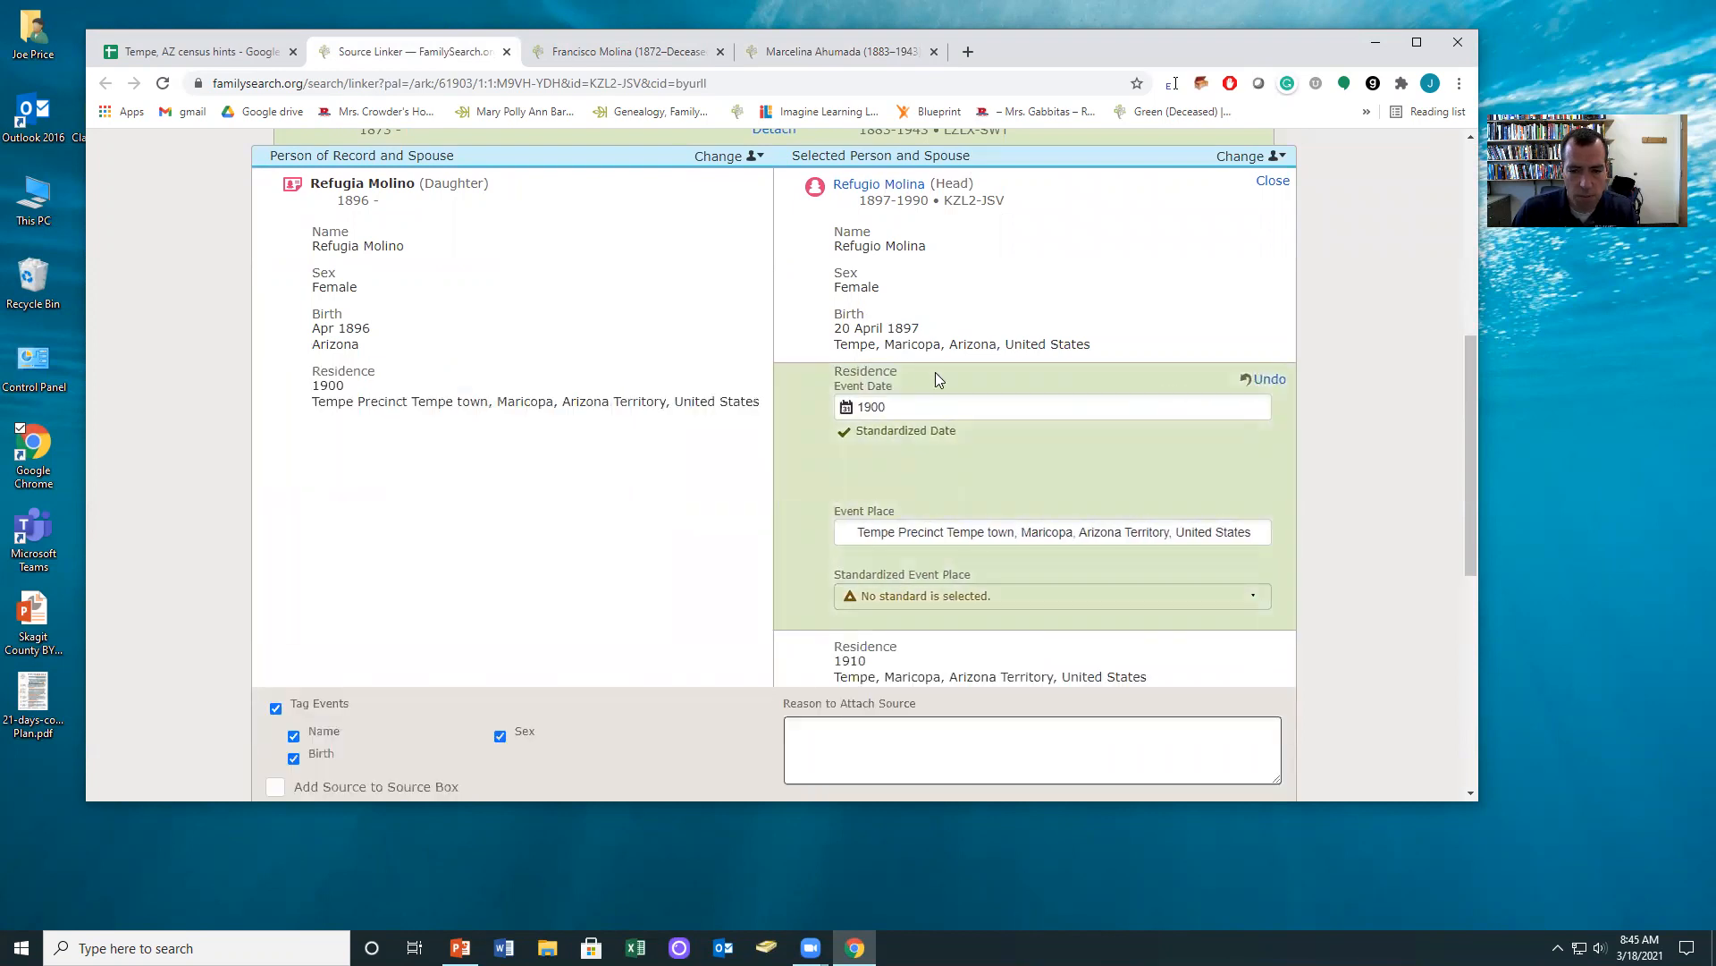
scroll(936, 372, down, 3)
click(1053, 549)
Change the focus person to the mother and expand her Family Tree parents and siblings
scroll(536, 612, up, 2)
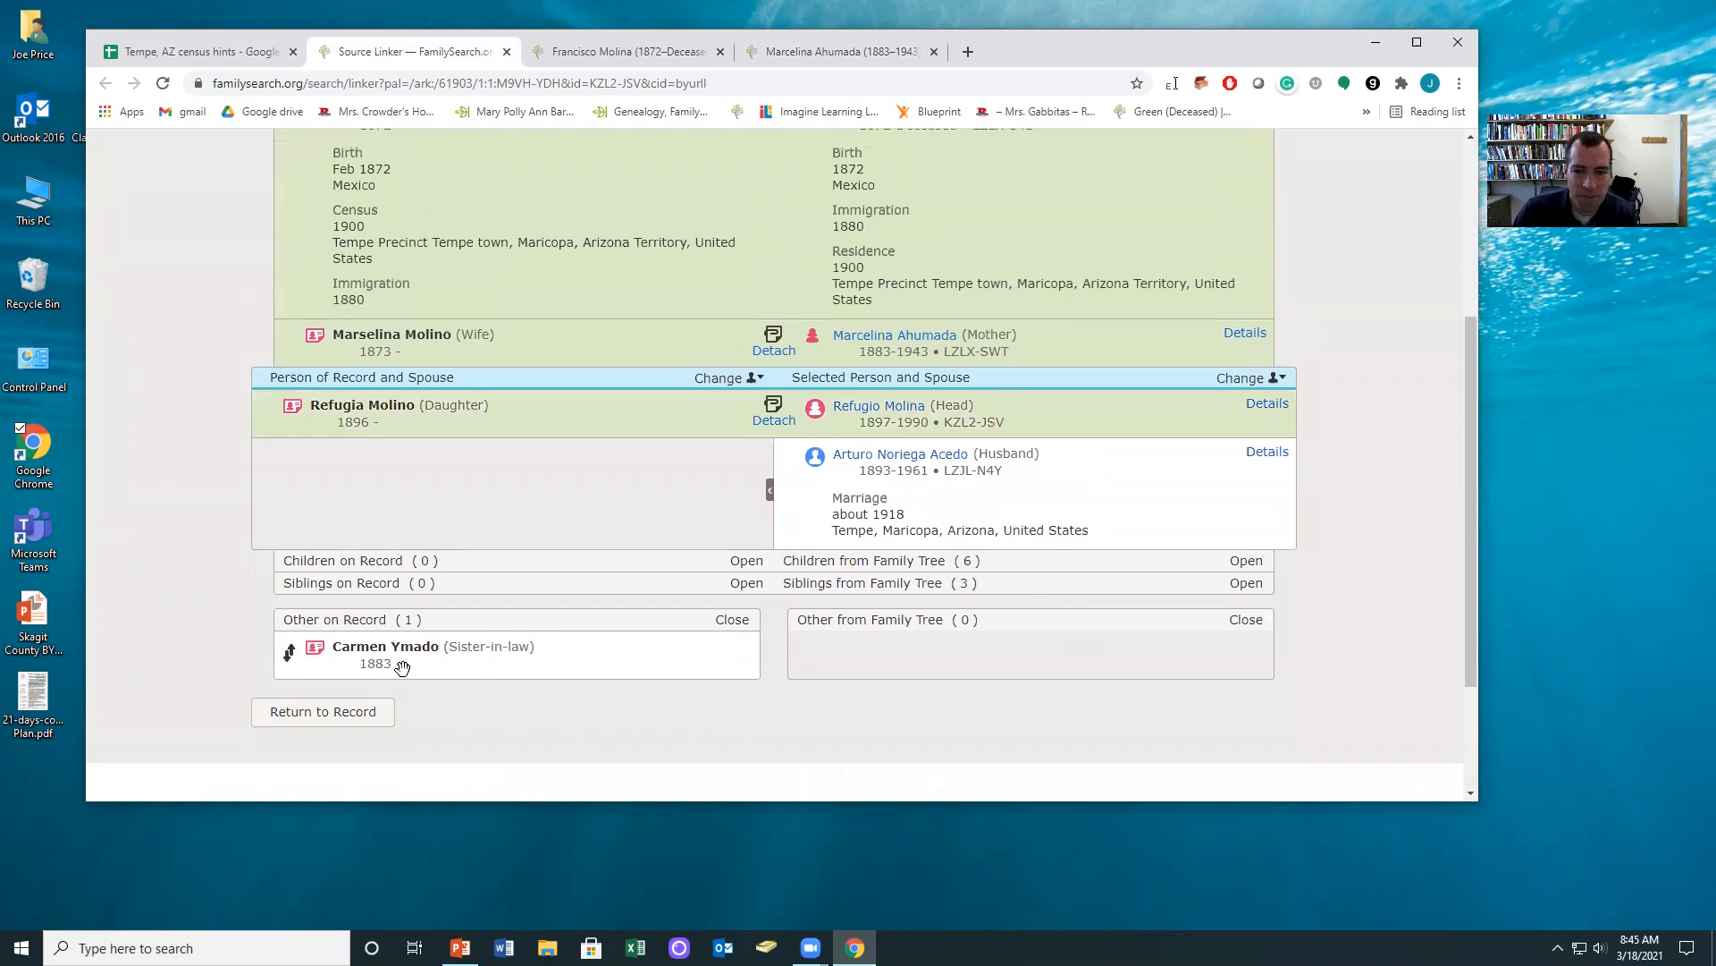
scroll(404, 669, up, 2)
click(1239, 558)
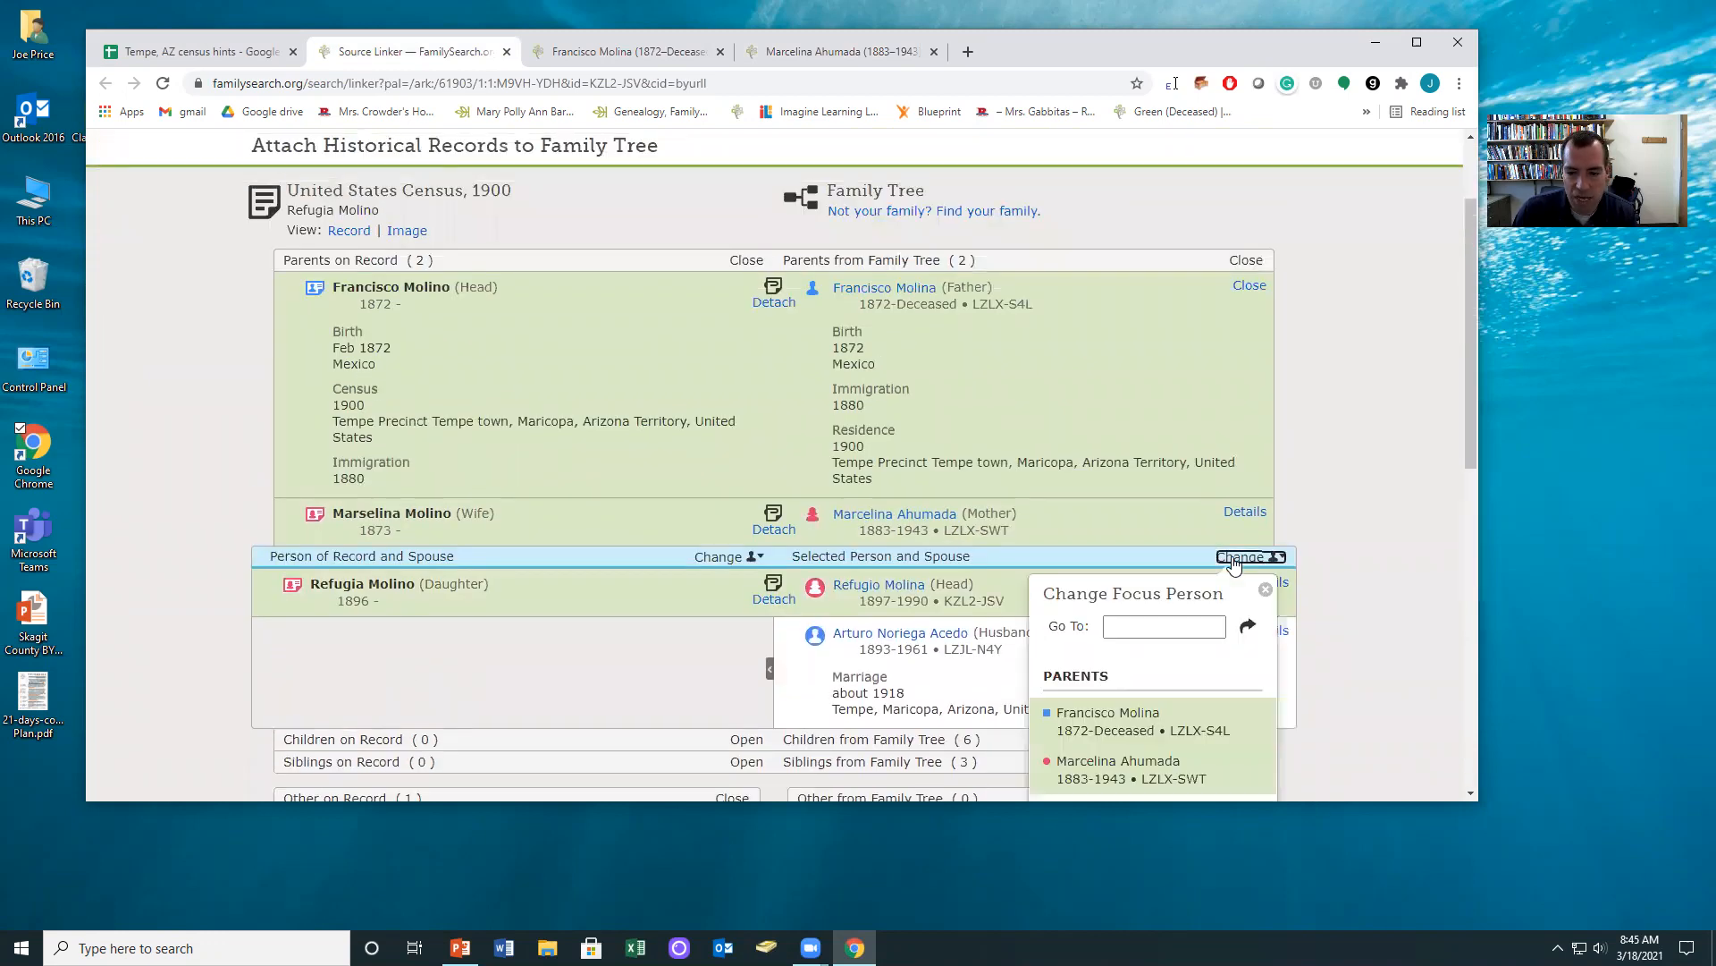
click(1109, 769)
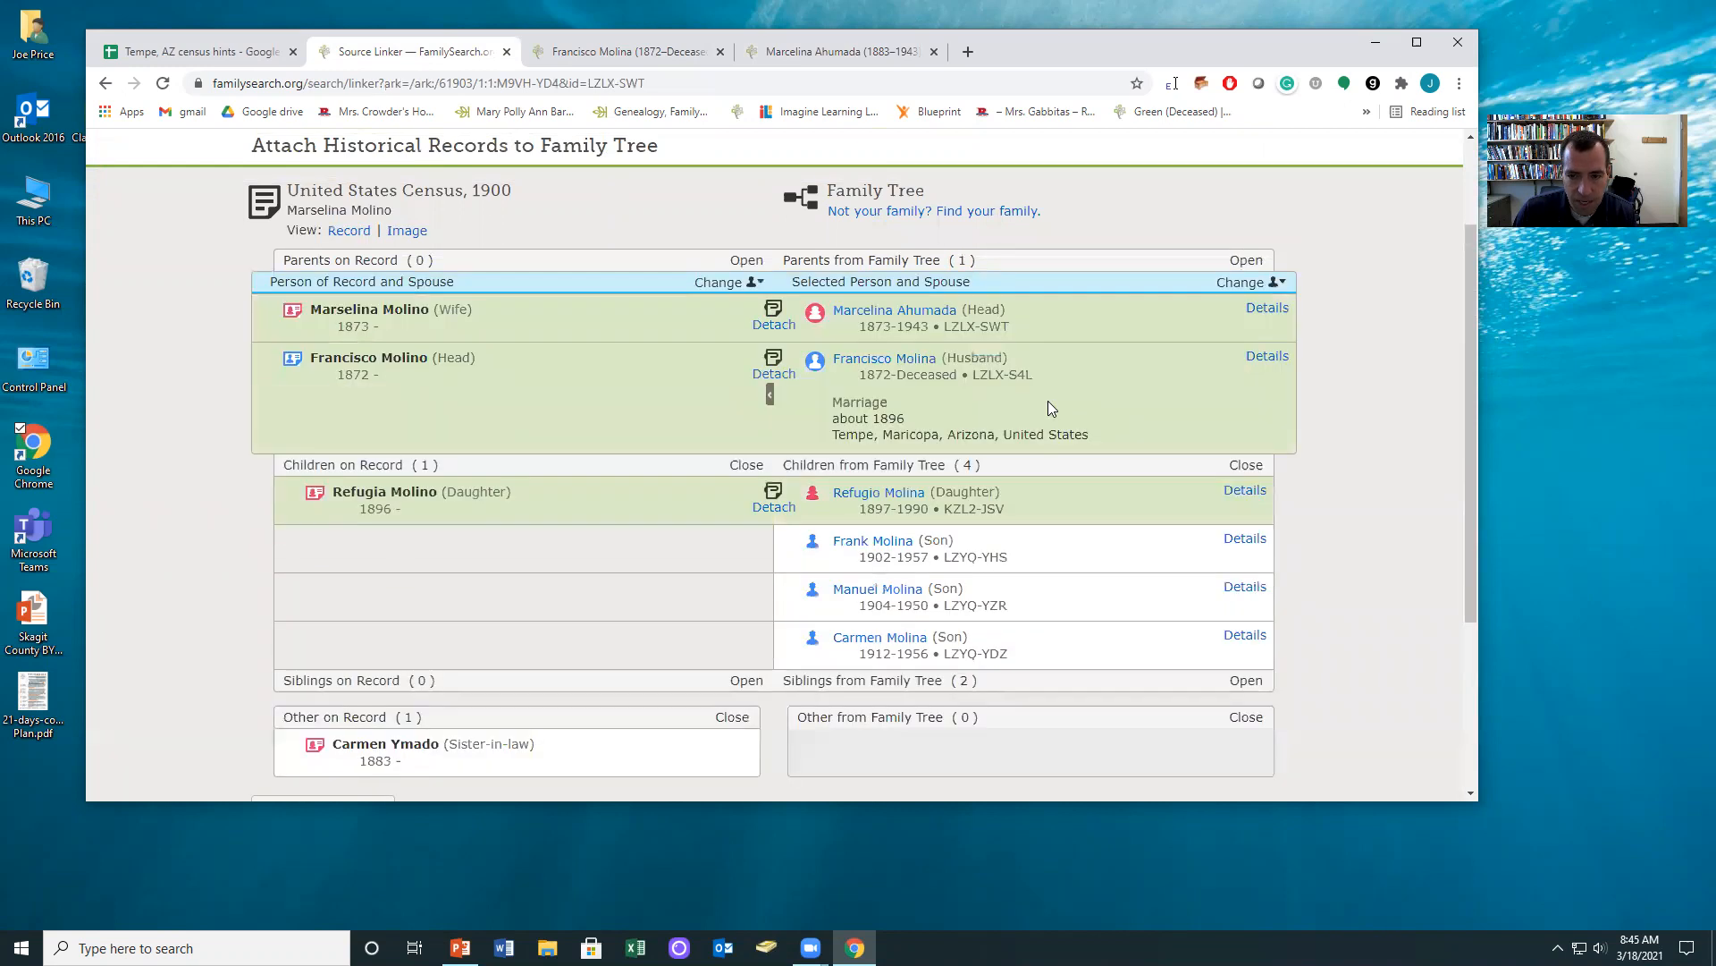
click(1246, 259)
scroll(919, 329, down, 3)
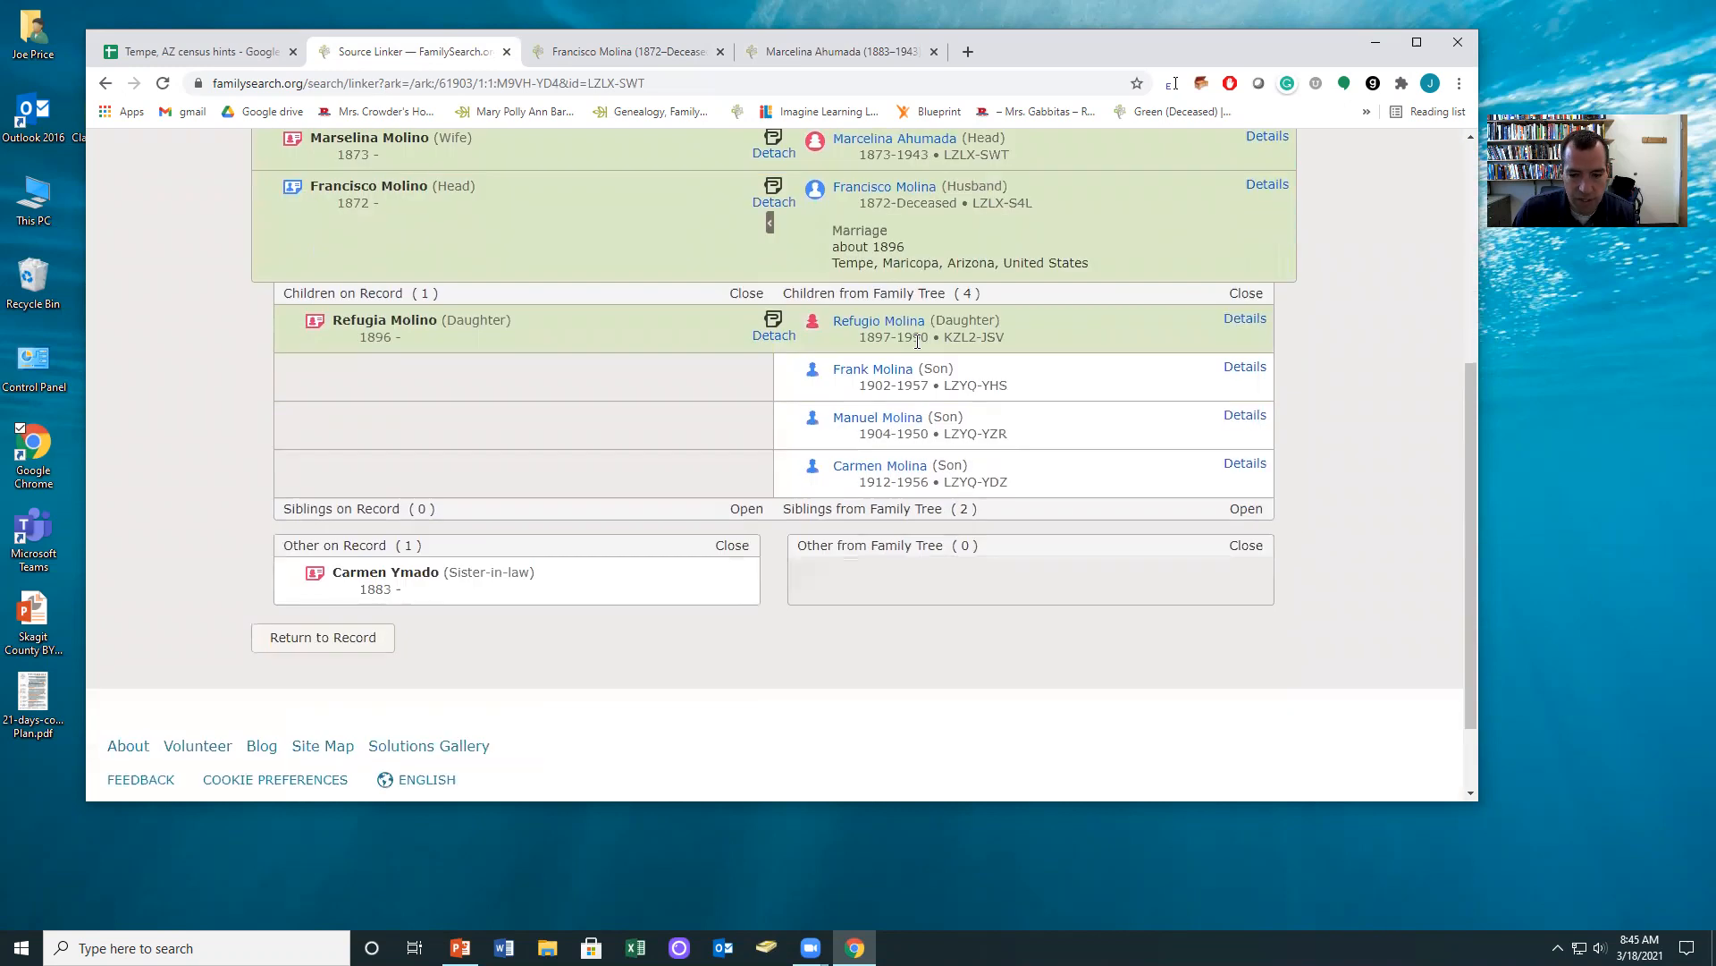
click(1246, 509)
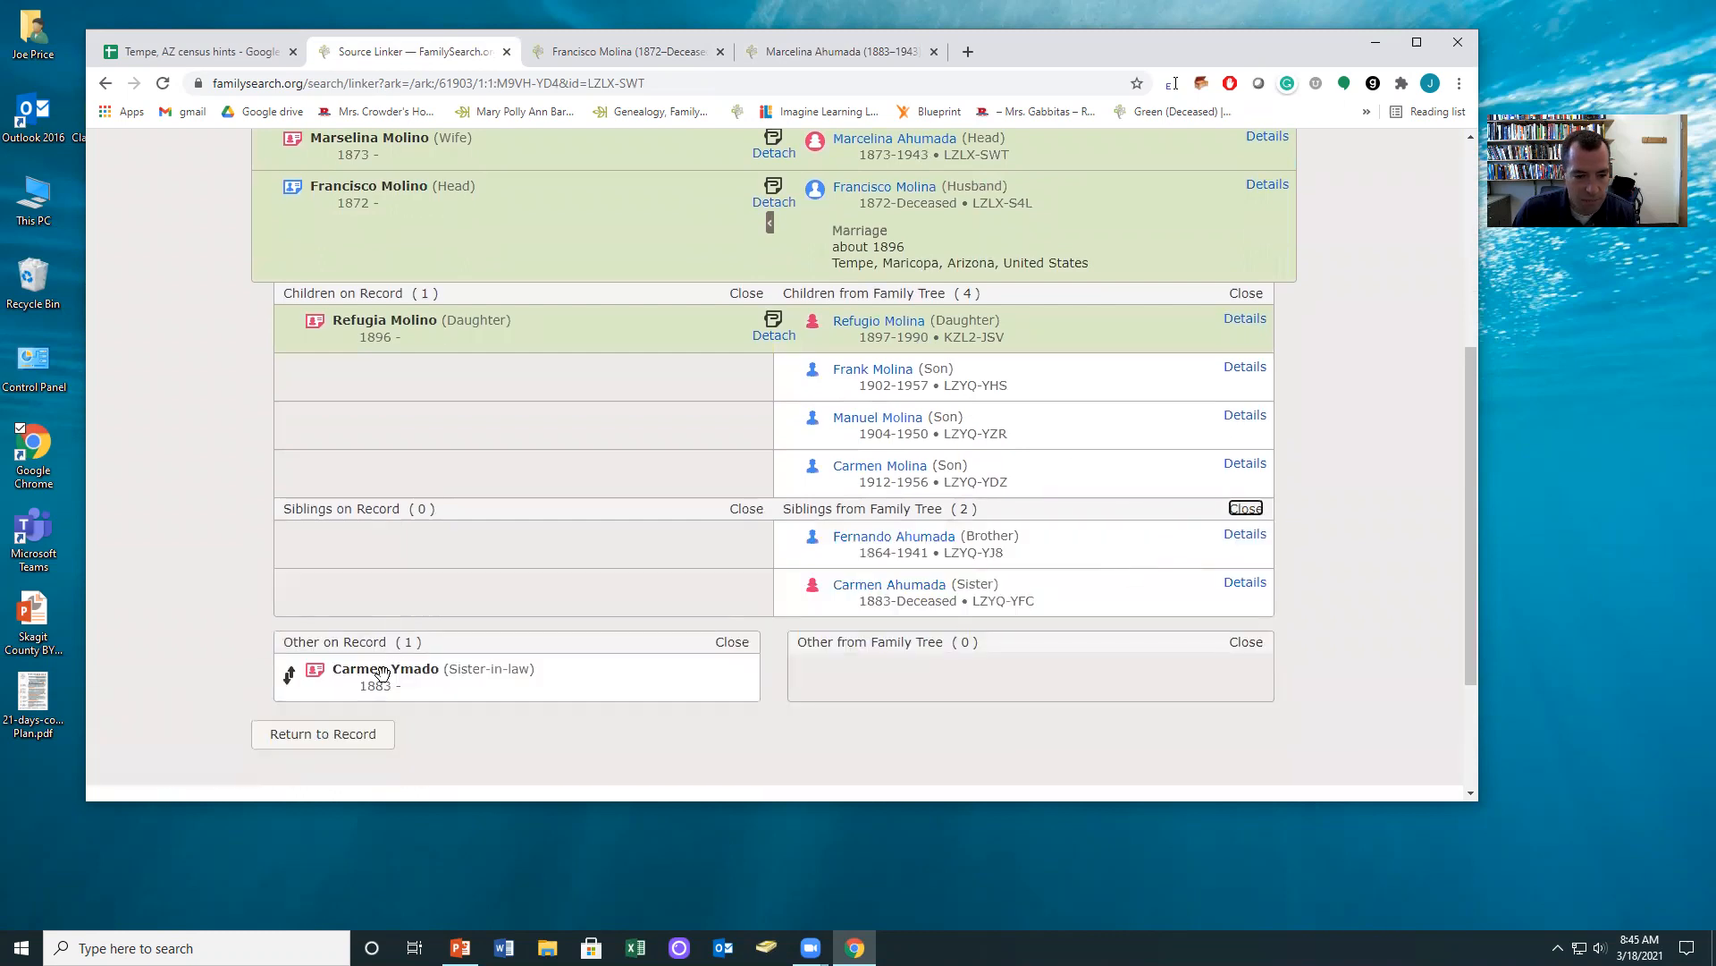
Match the census sister-in-law with the mother's sister and attach the record, adding the 1900 Tempe Precinct residence
drag(315, 671, 340, 618)
click(751, 594)
scroll(966, 603, down, 4)
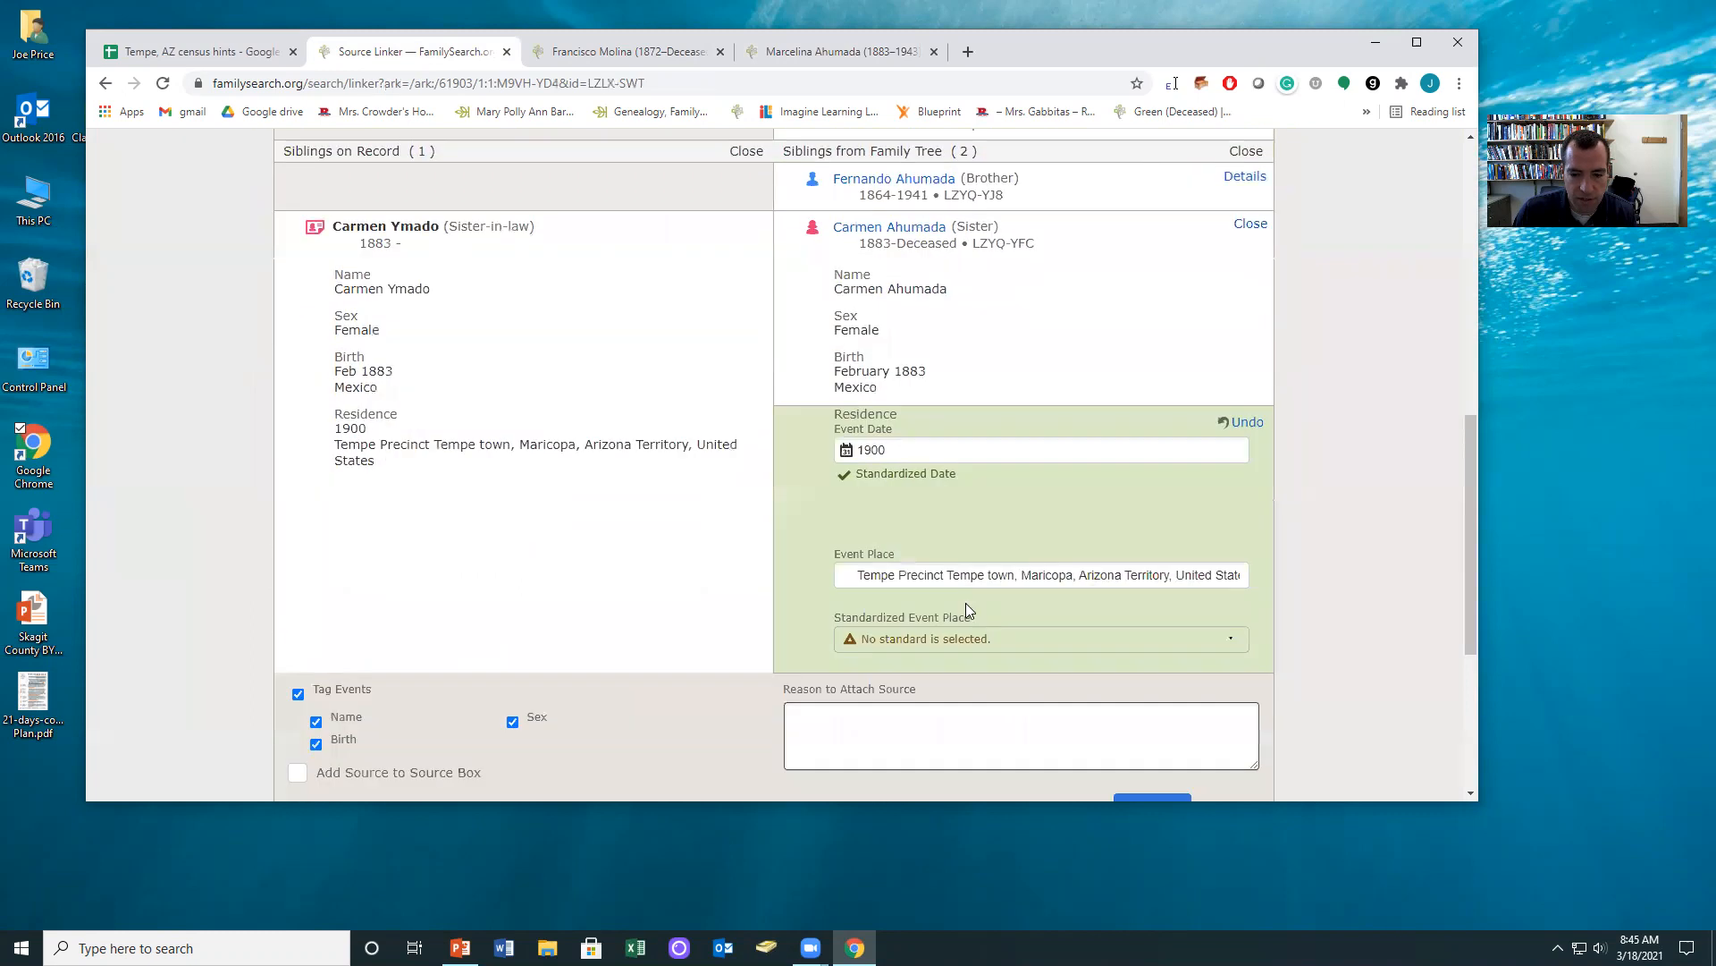
scroll(1157, 709, down, 1)
click(1124, 709)
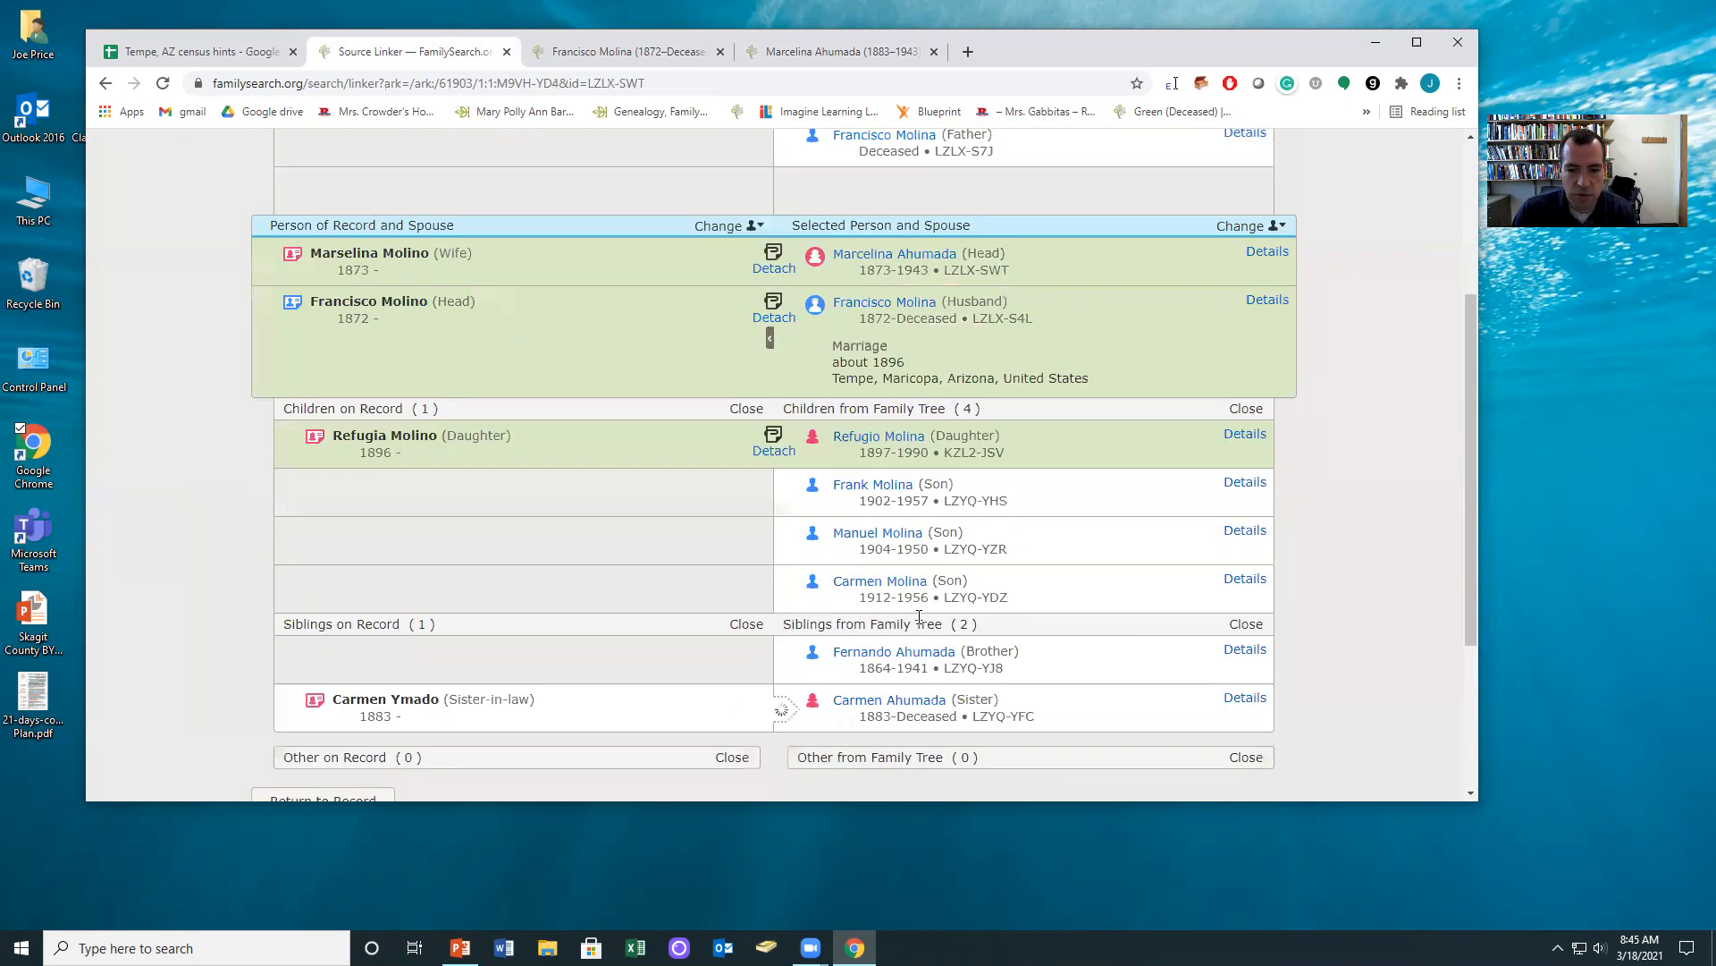
Check the attached family, switch to the Tempe, AZ census hints spreadsheet, and enter 1 as the result in row 14
scroll(983, 183, up, 1)
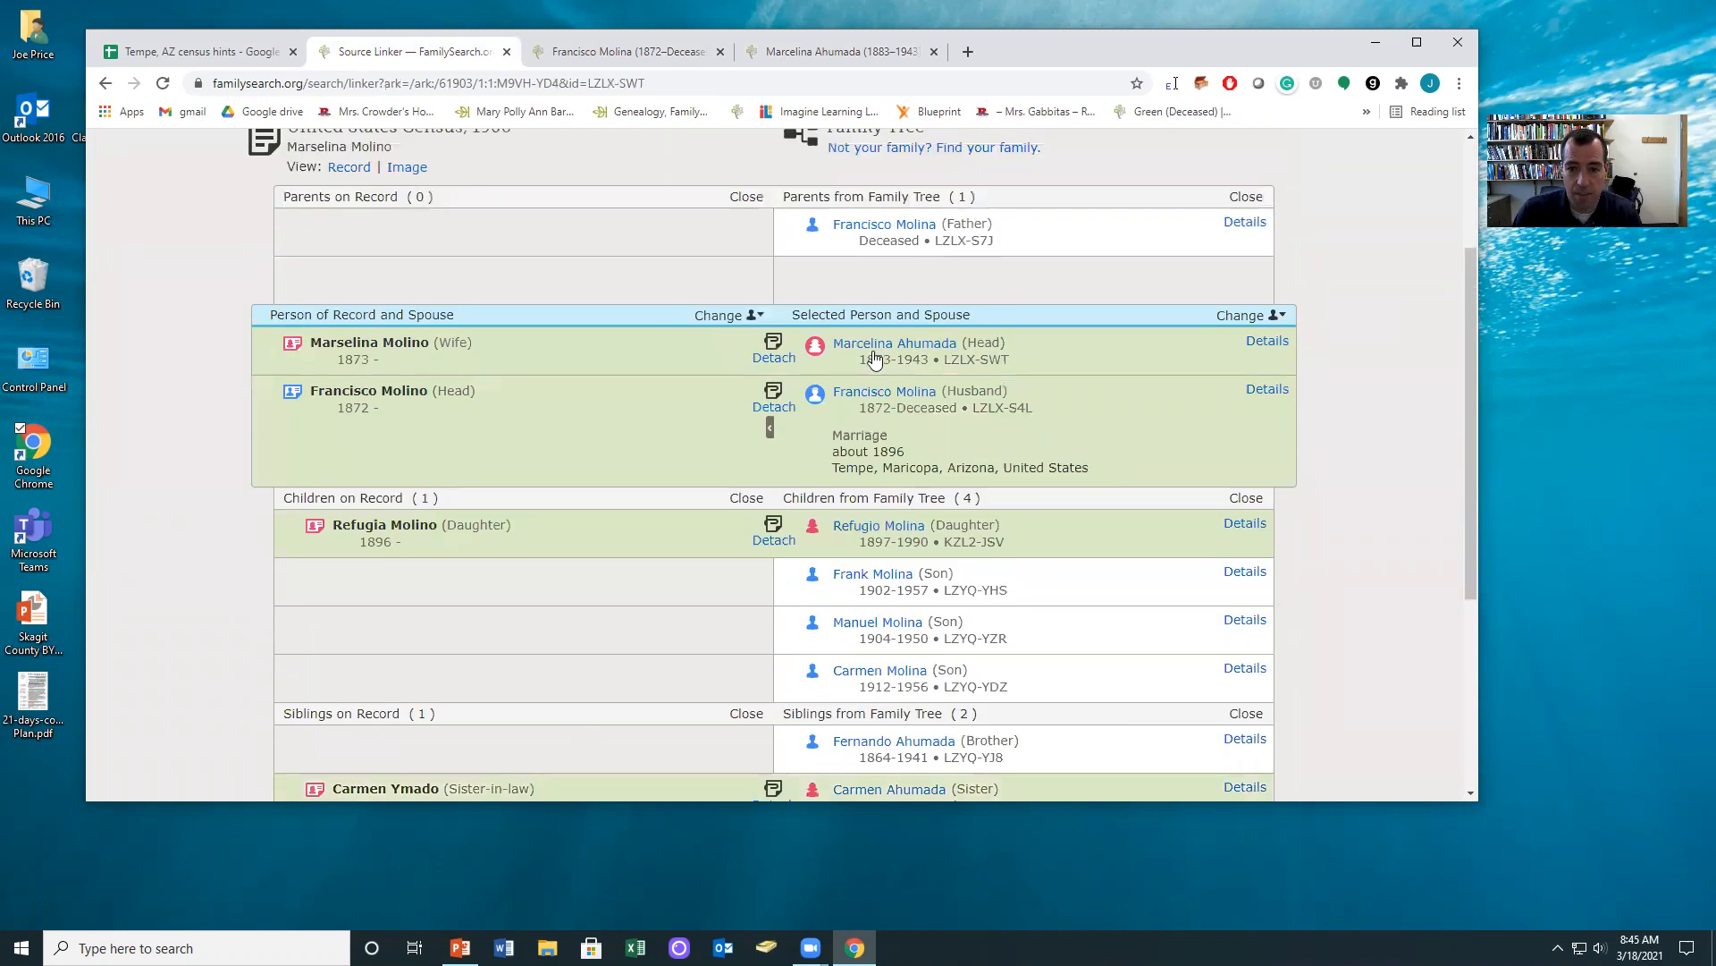
scroll(813, 457, down, 2)
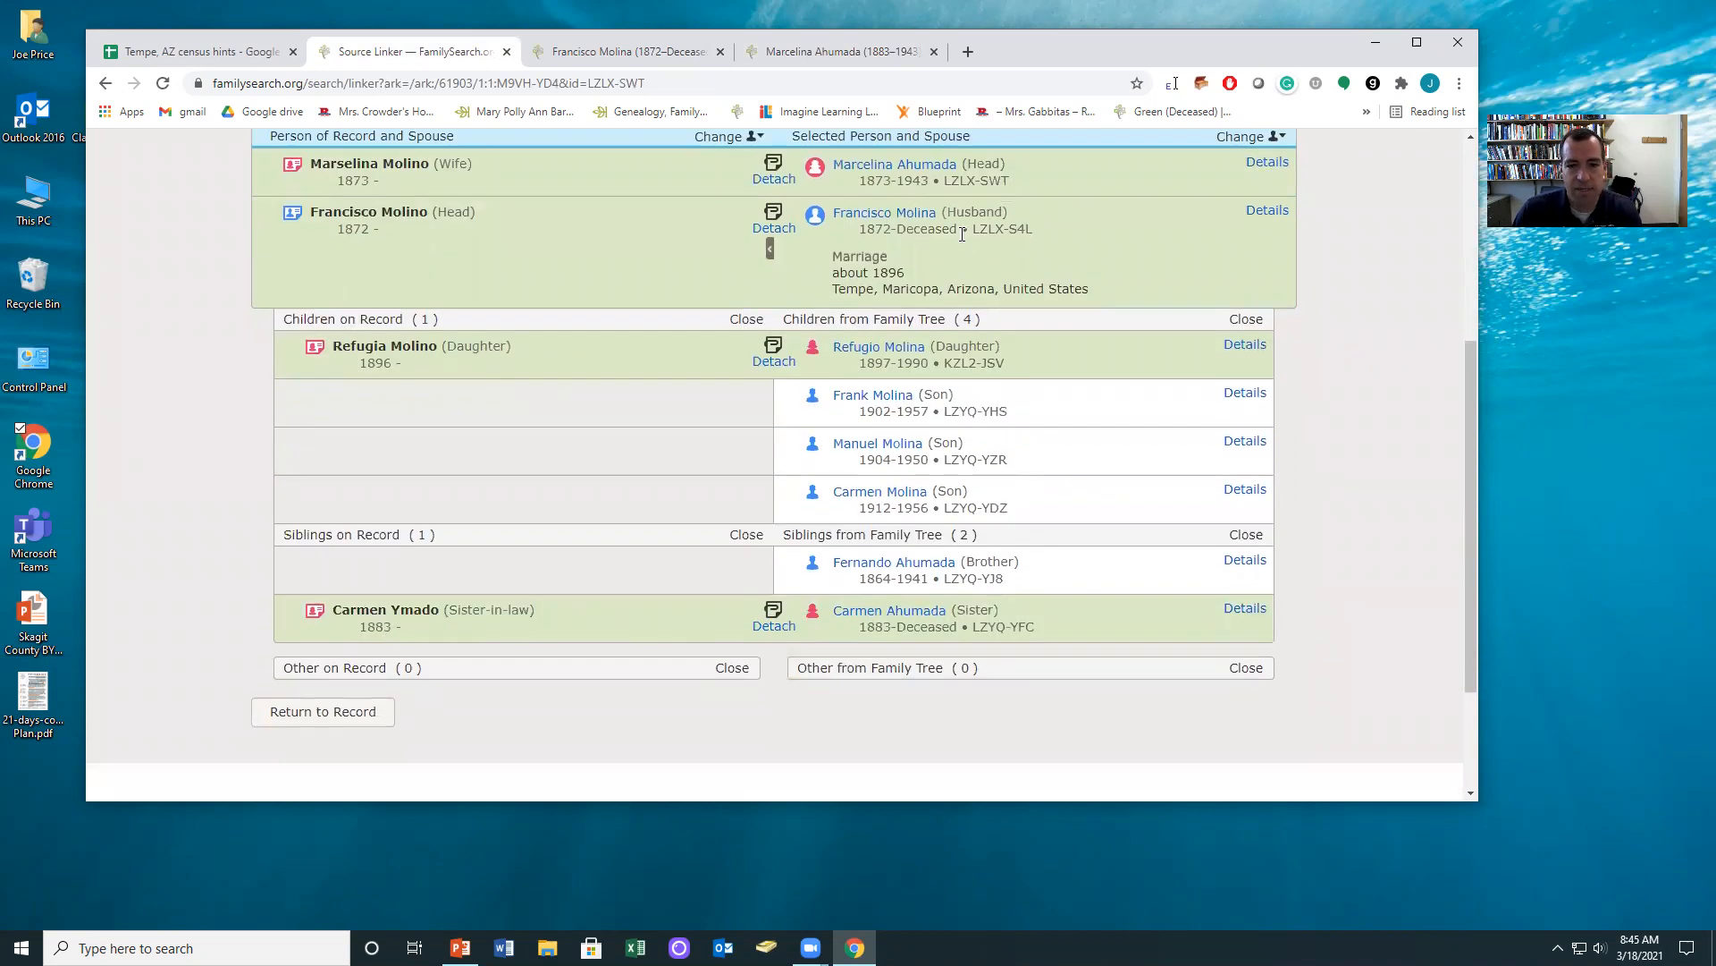
scroll(871, 302, up, 2)
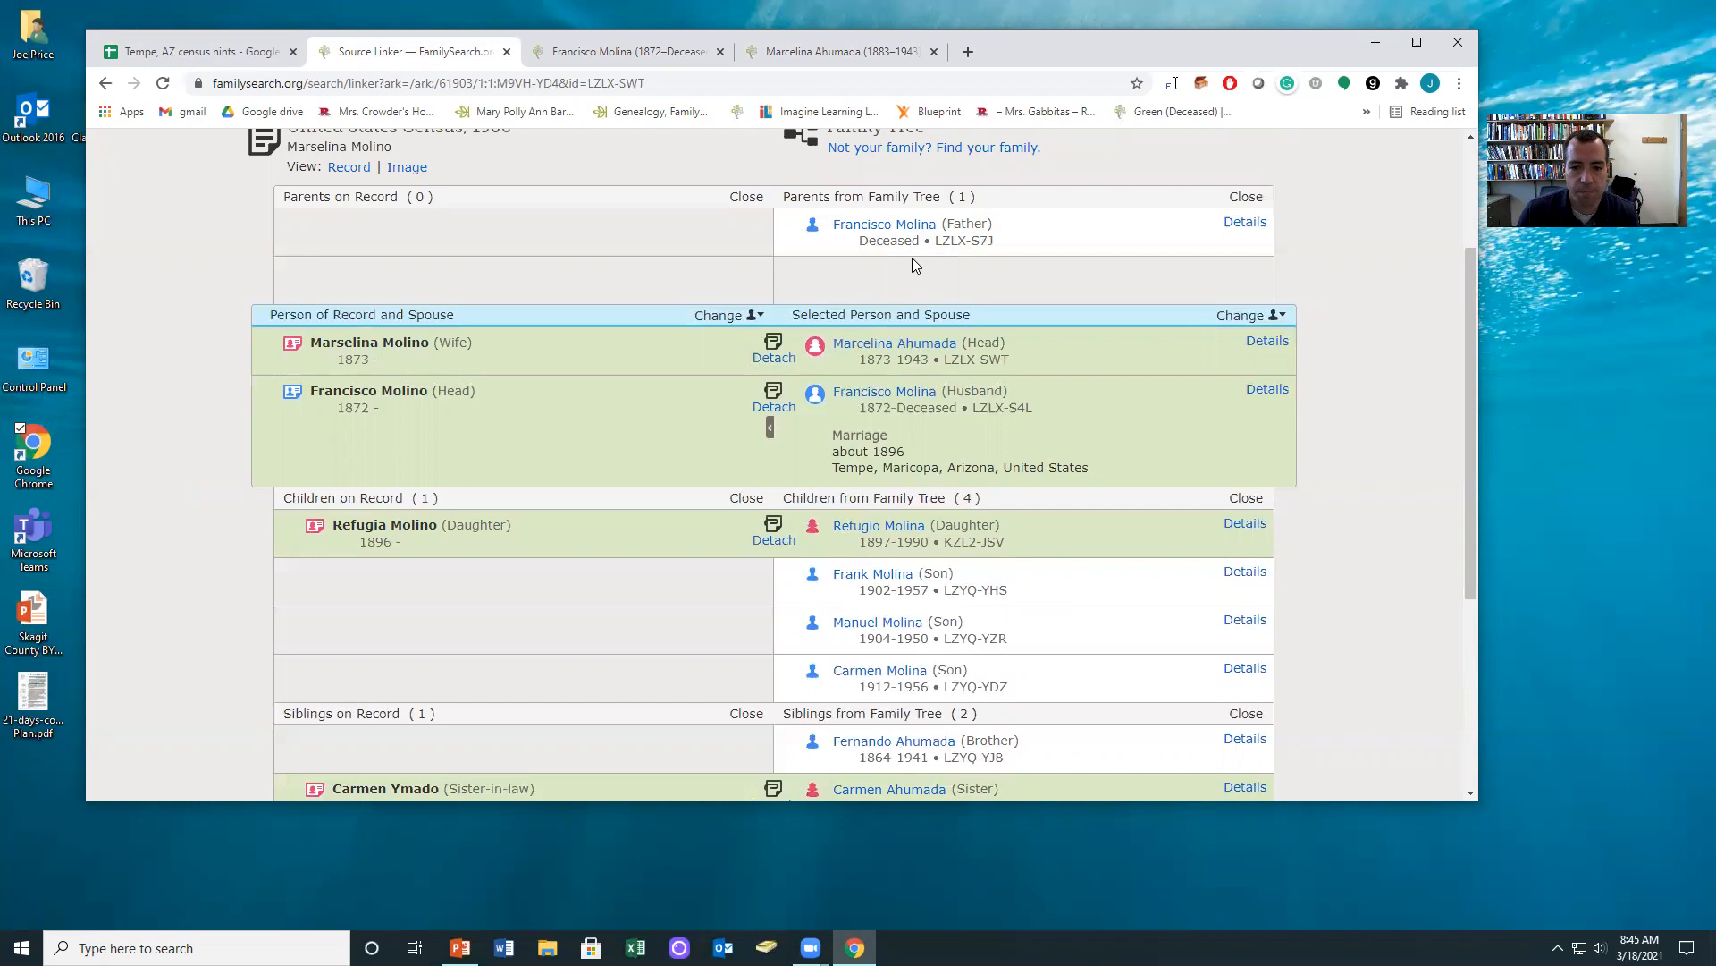
click(179, 46)
click(466, 436)
text(1)
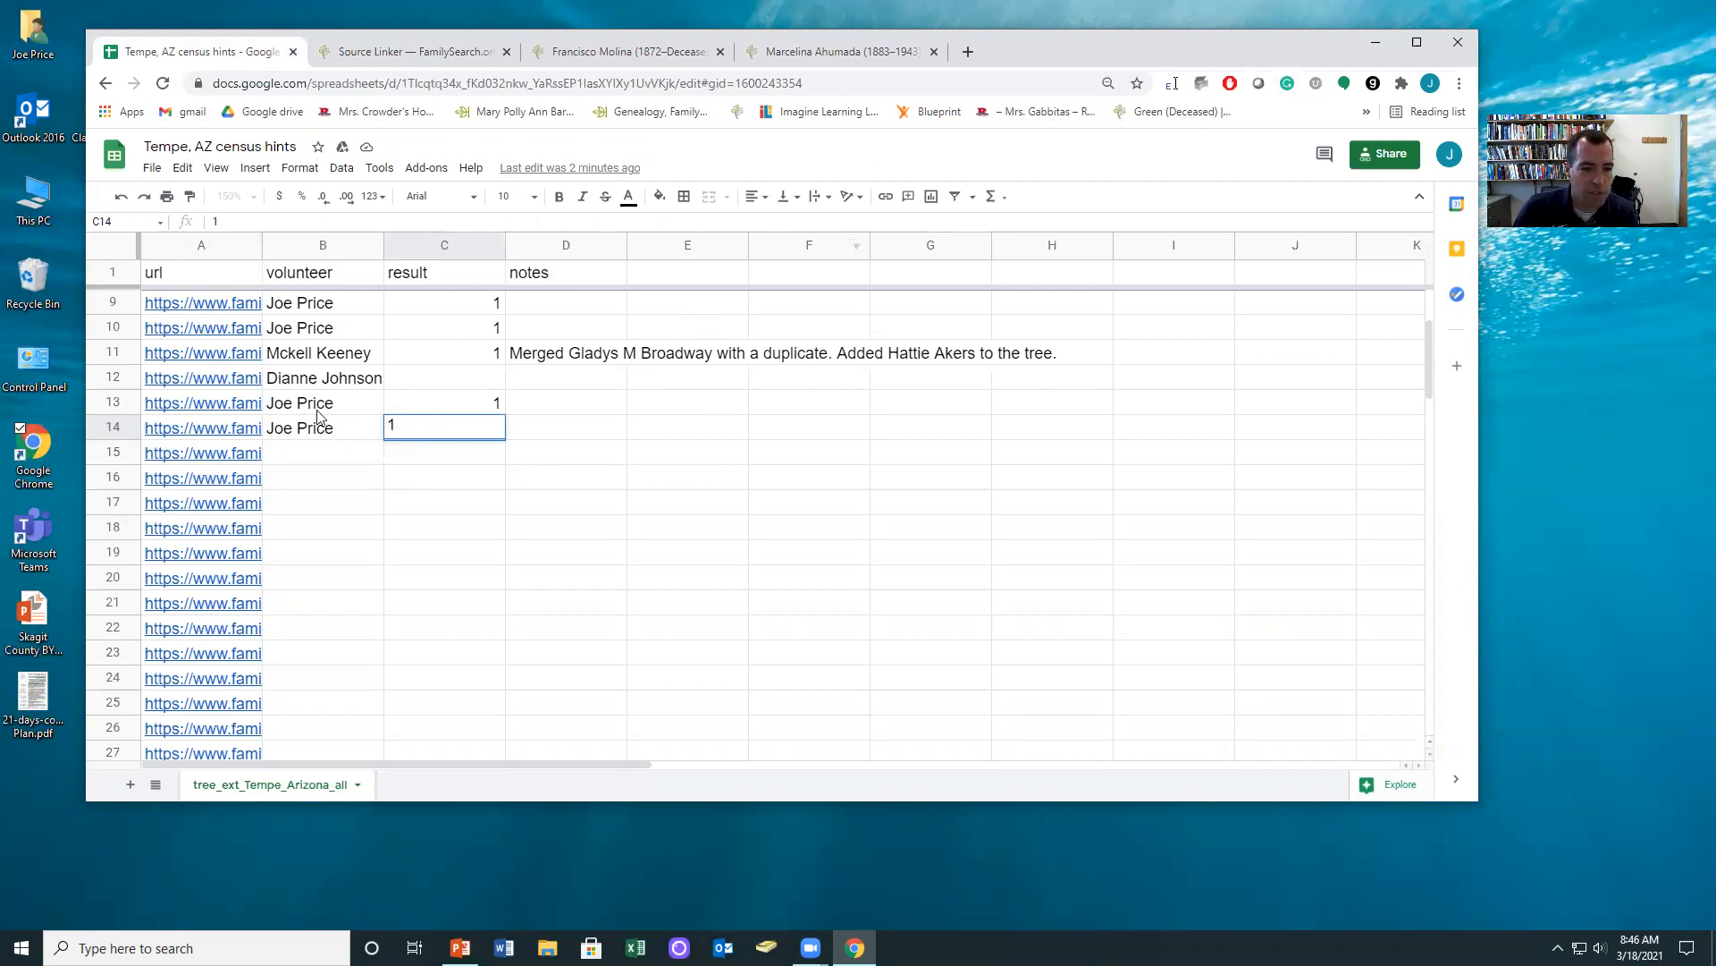
Open the record link of a fully attached family and view the focus daughter's tree as a fan chart
click(237, 429)
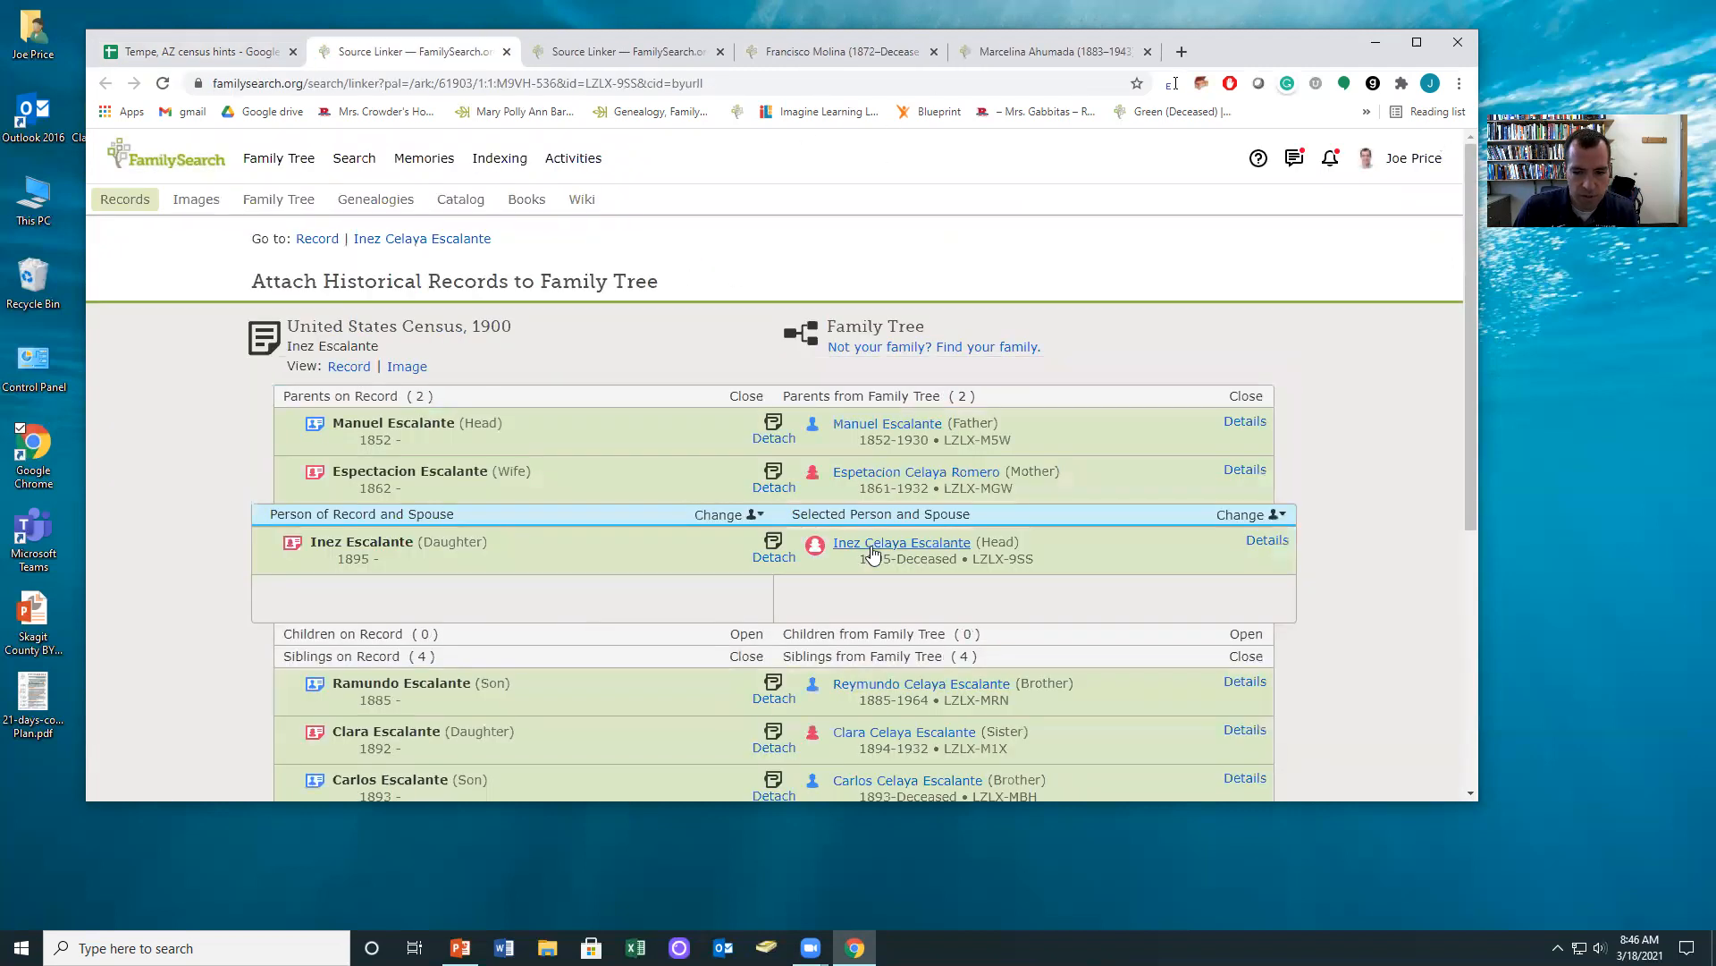
click(902, 543)
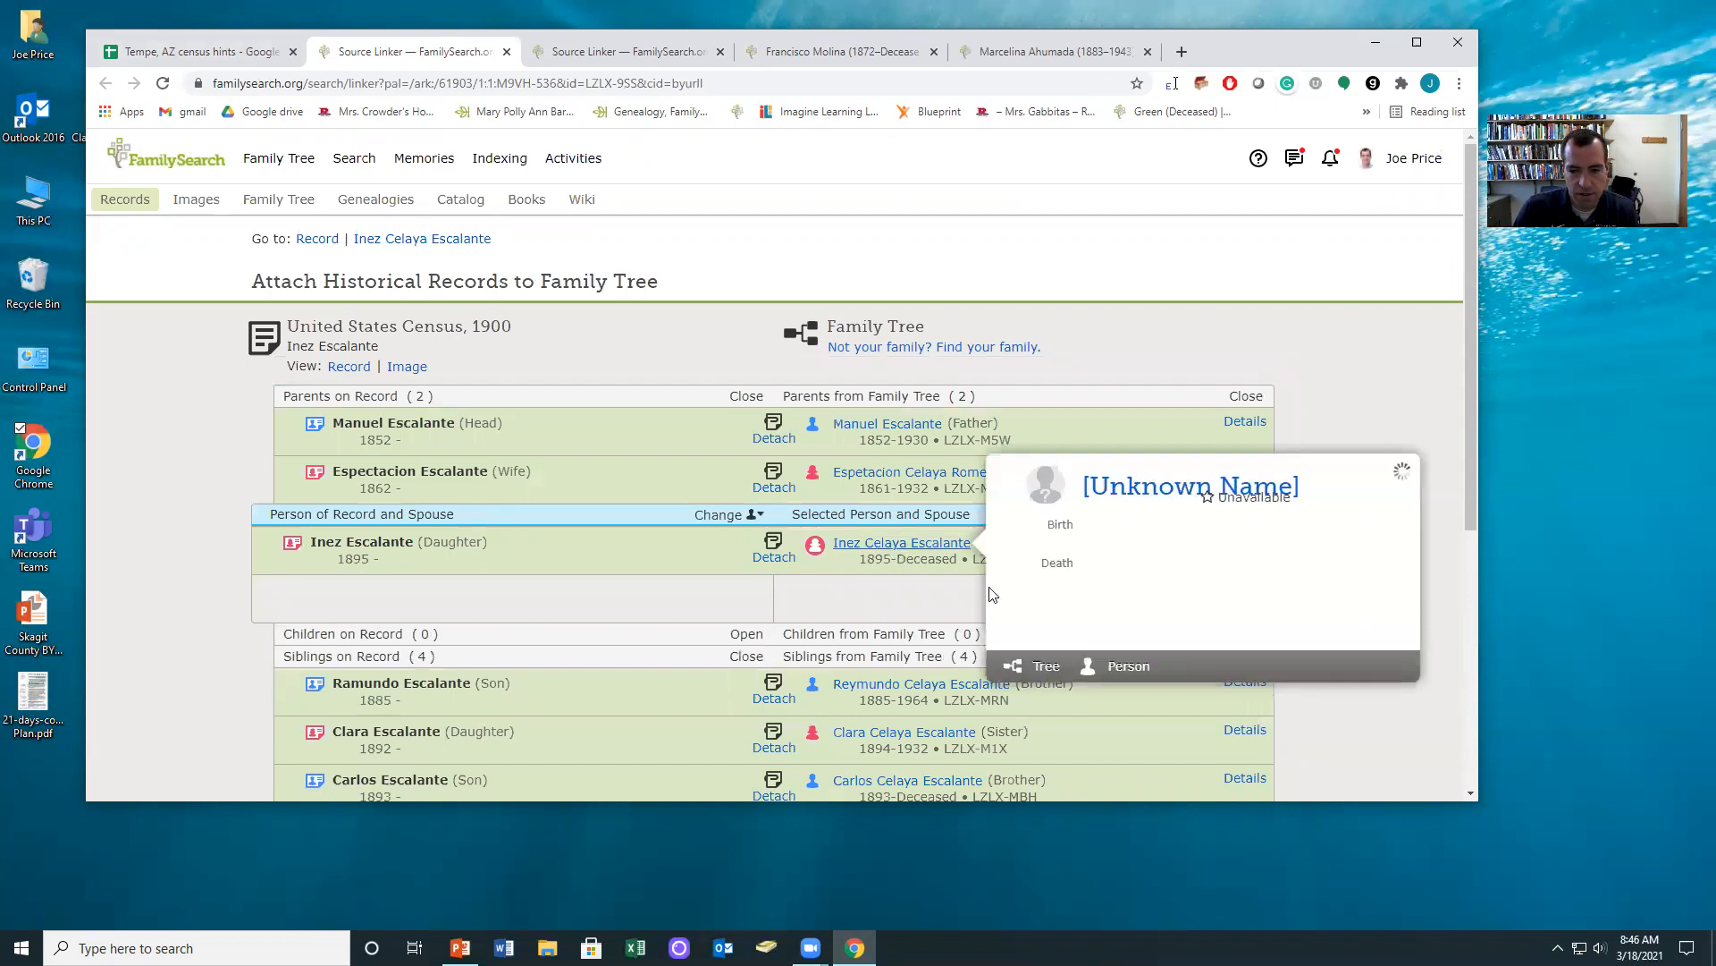
click(1134, 692)
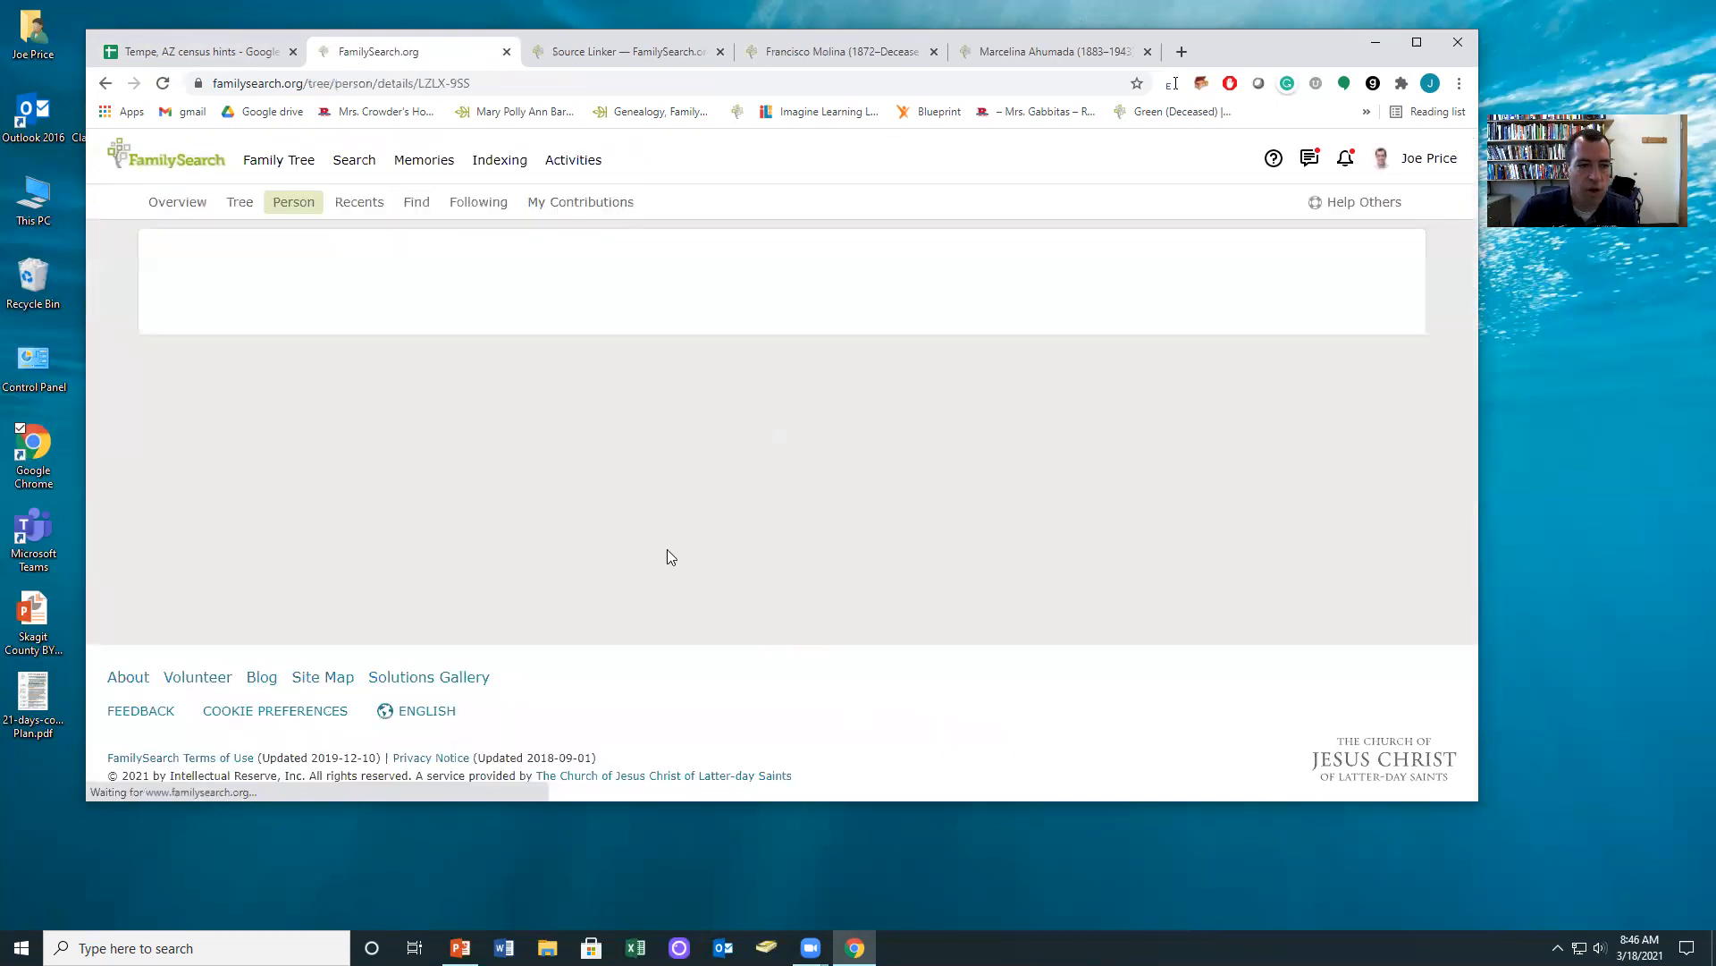
click(1129, 325)
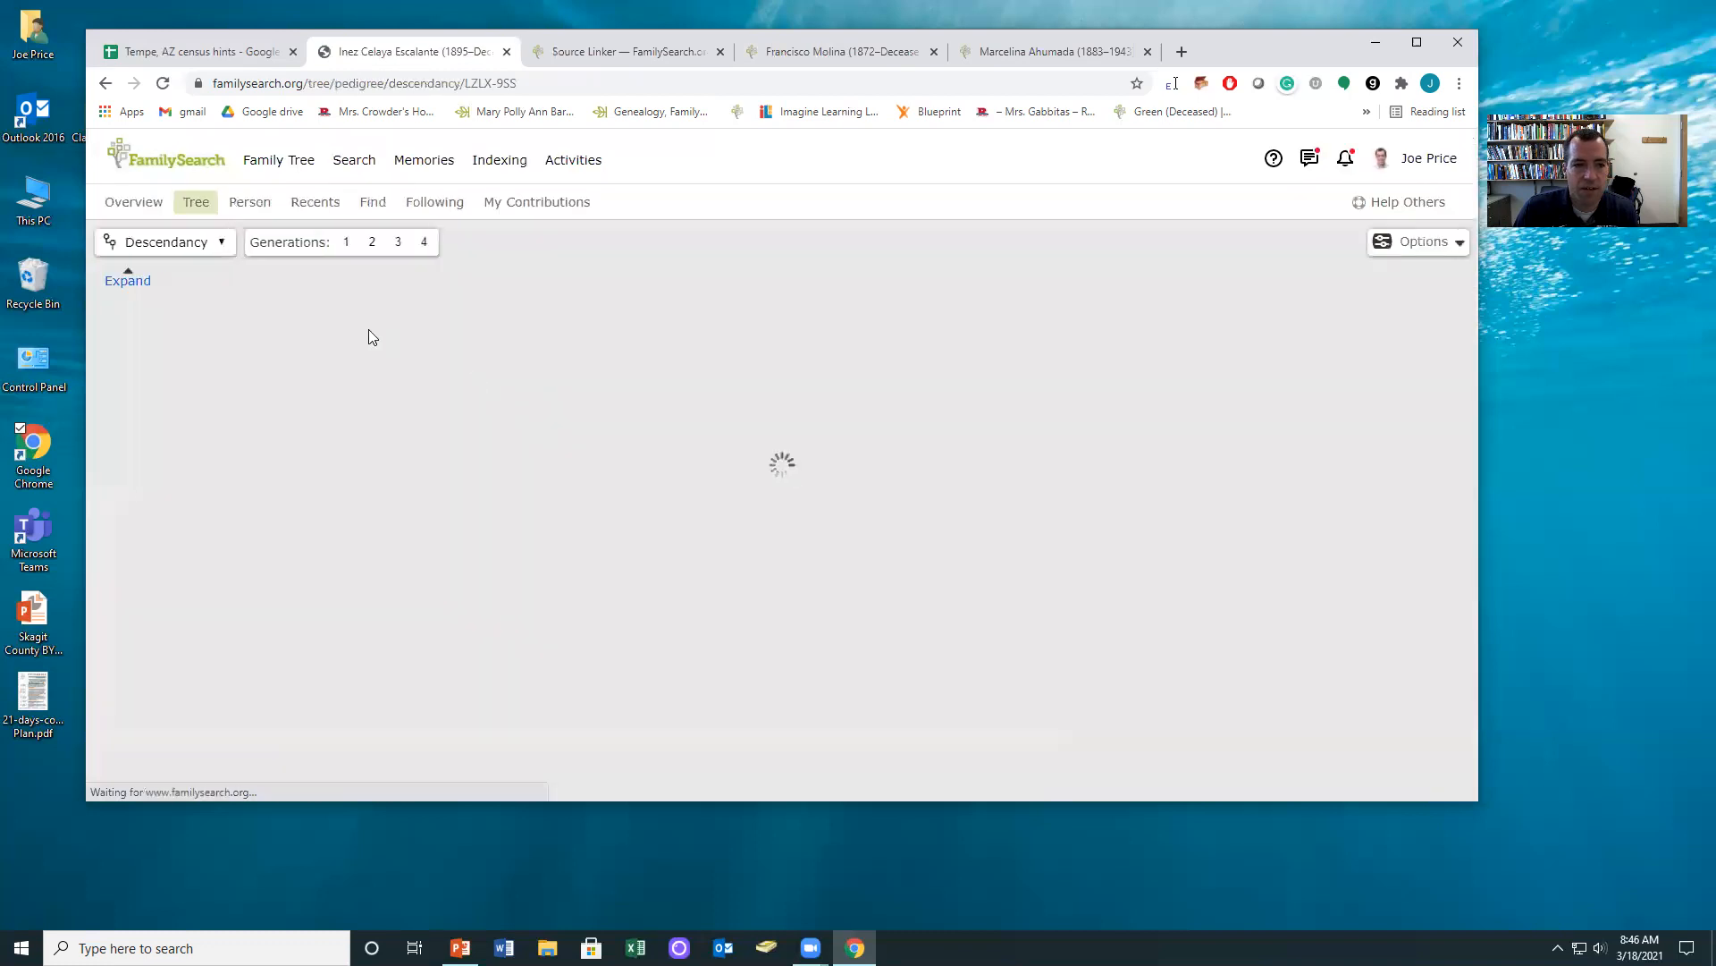
click(222, 242)
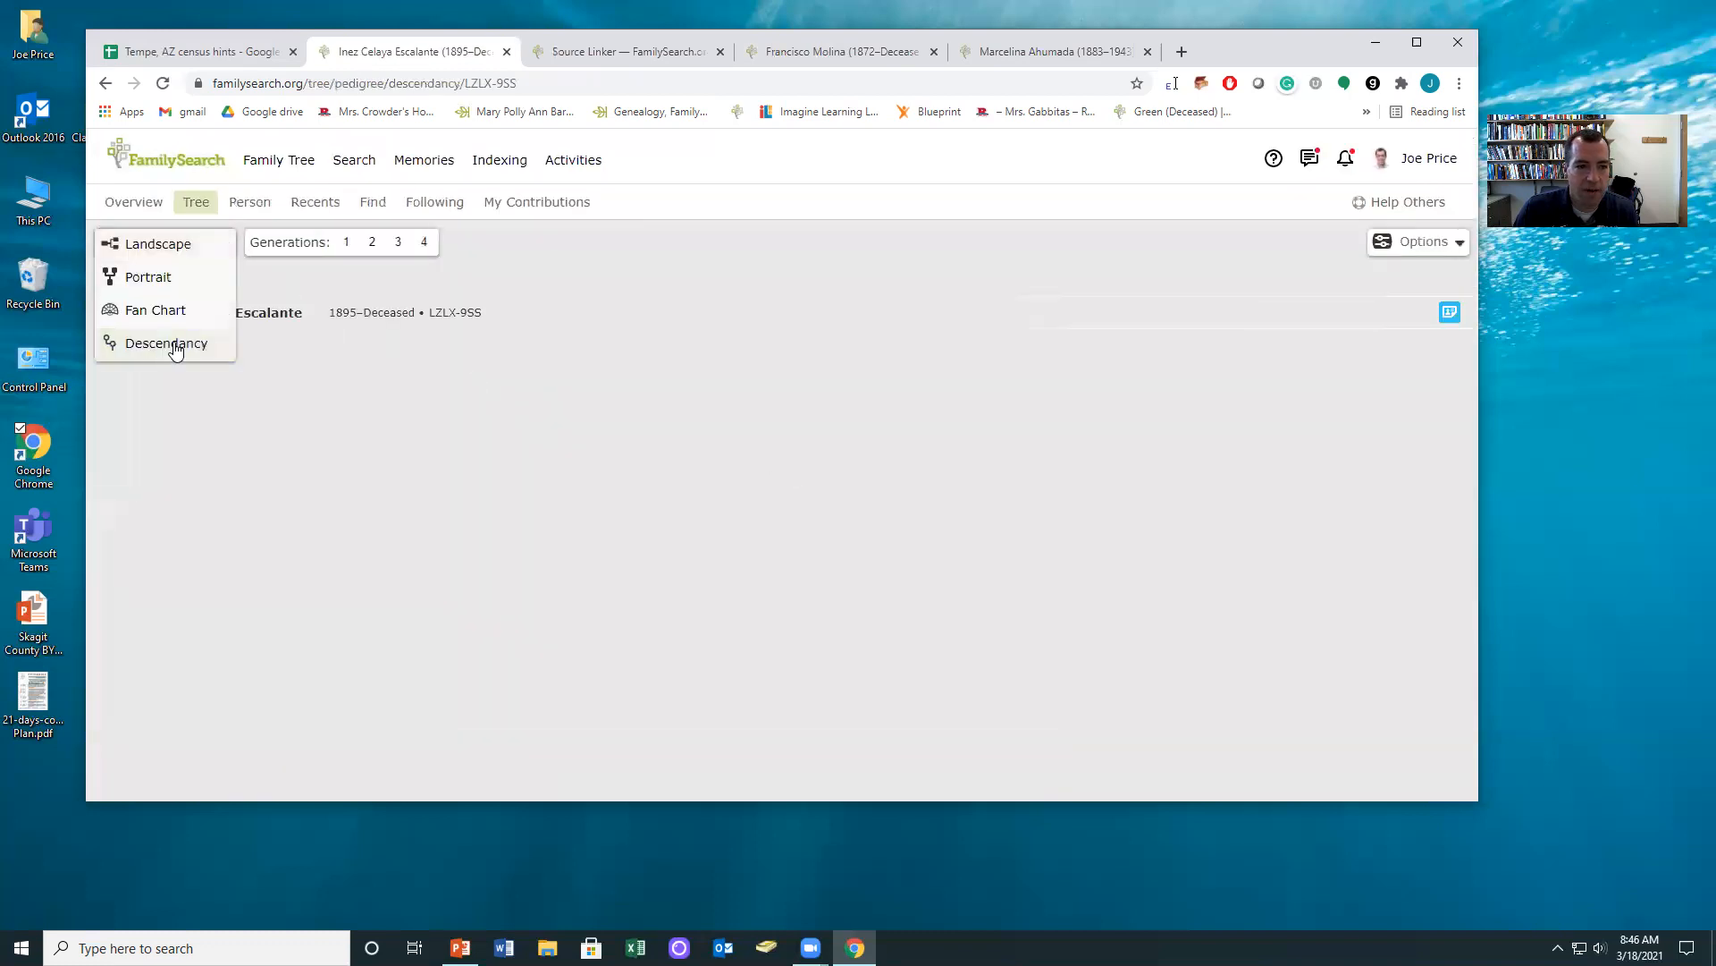
click(154, 312)
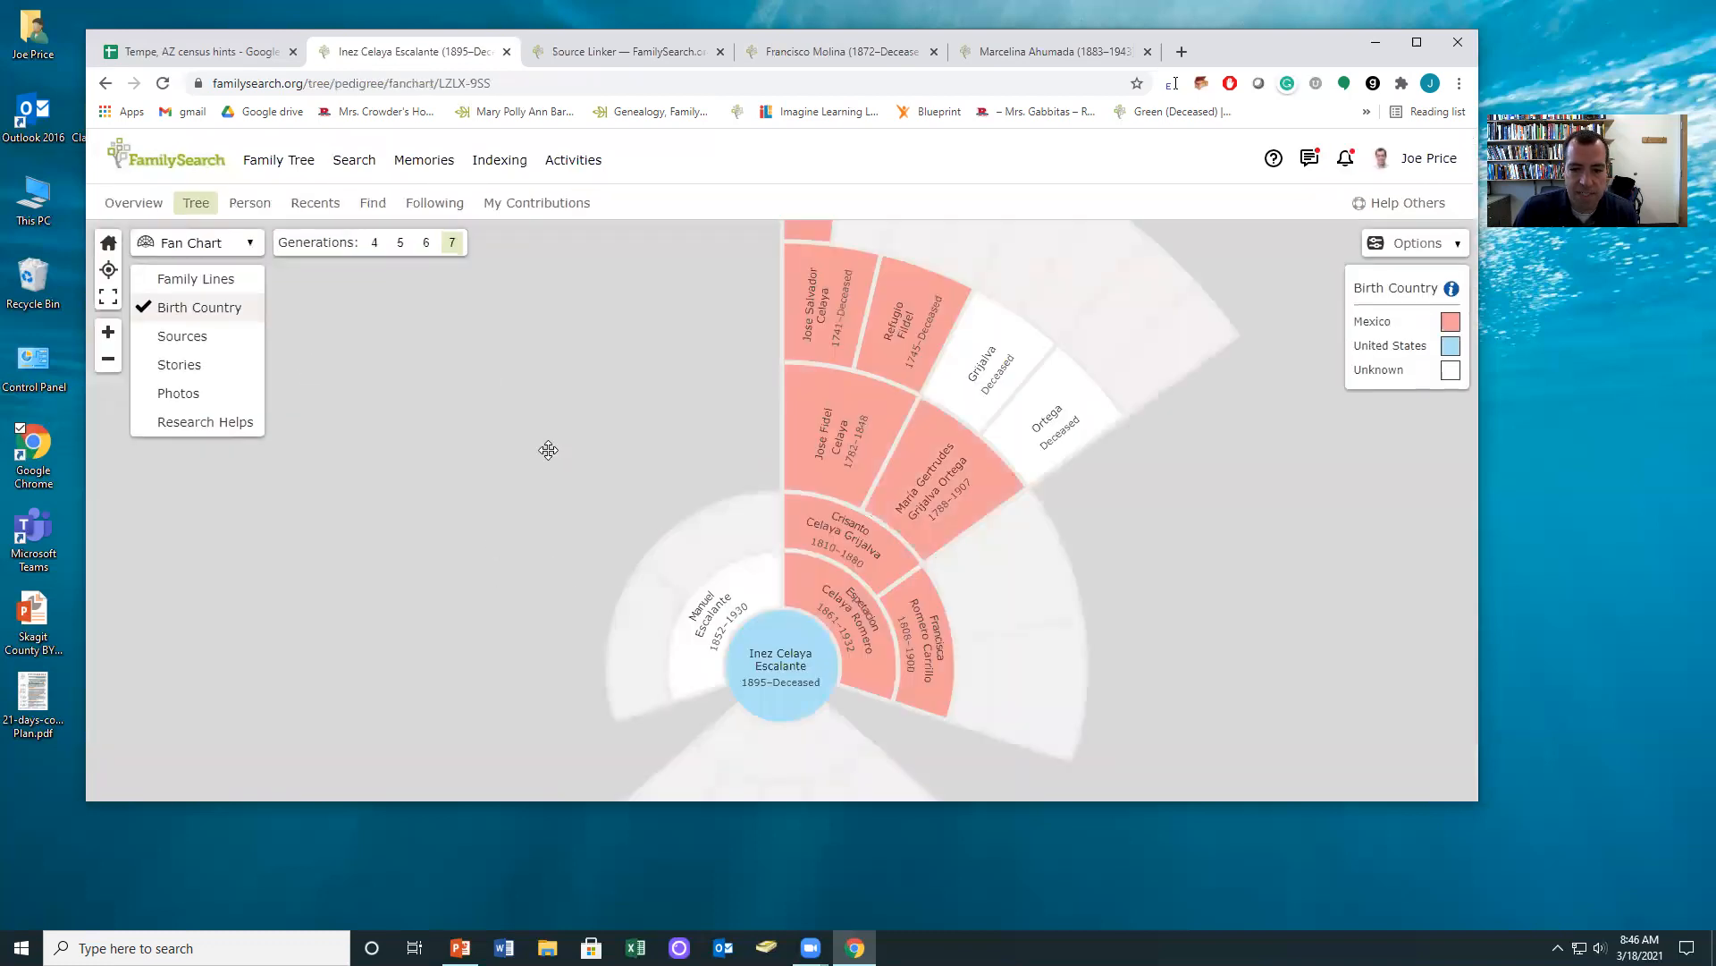